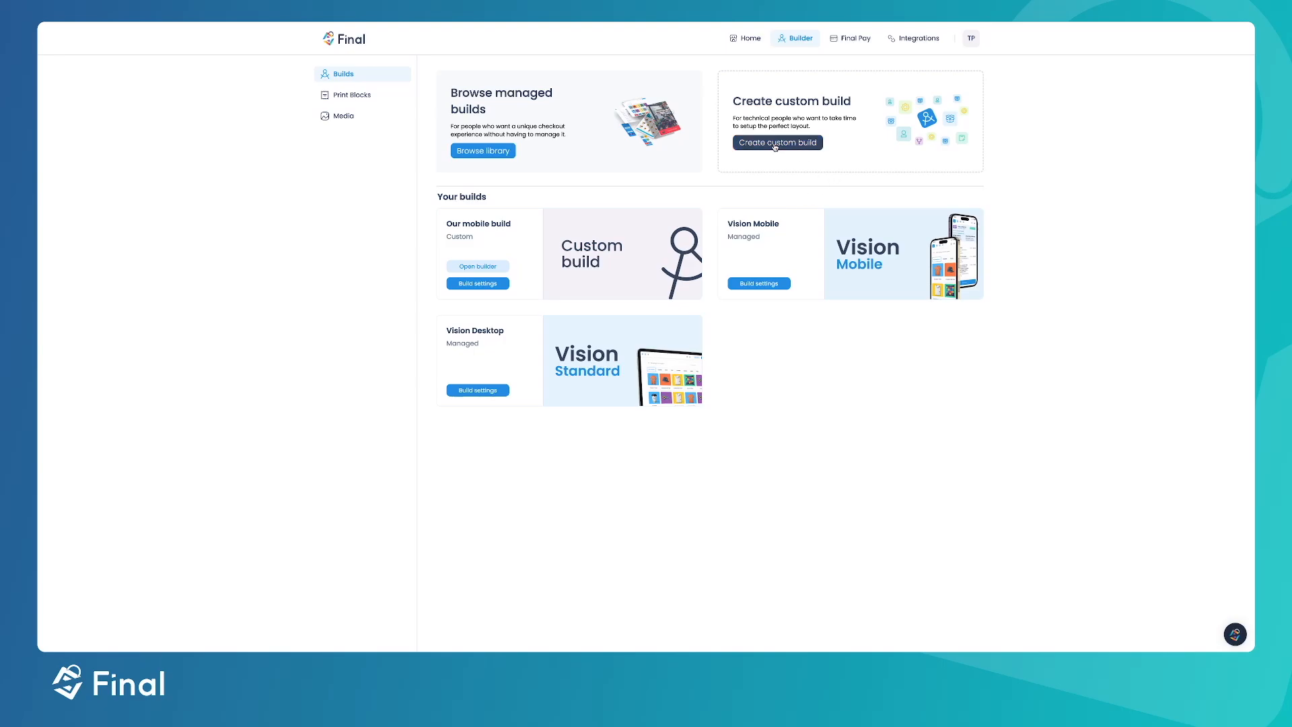
- Start a new custom build and name it "Price checker"
left_click(774, 143)
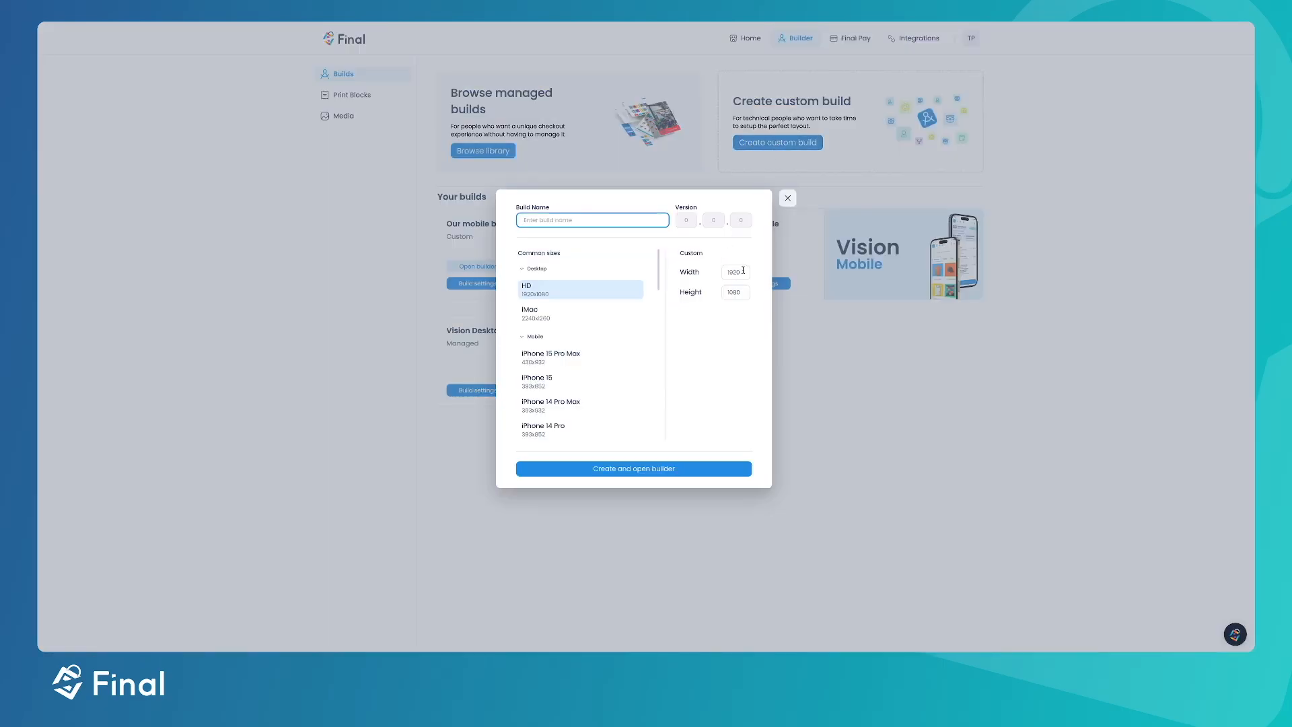
type("Price cen")
type("h")
type("ecker")
- Set the custom build size to 1080 wide by 1920 high and create the build in the builder
left_click_drag(741, 277, 725, 271)
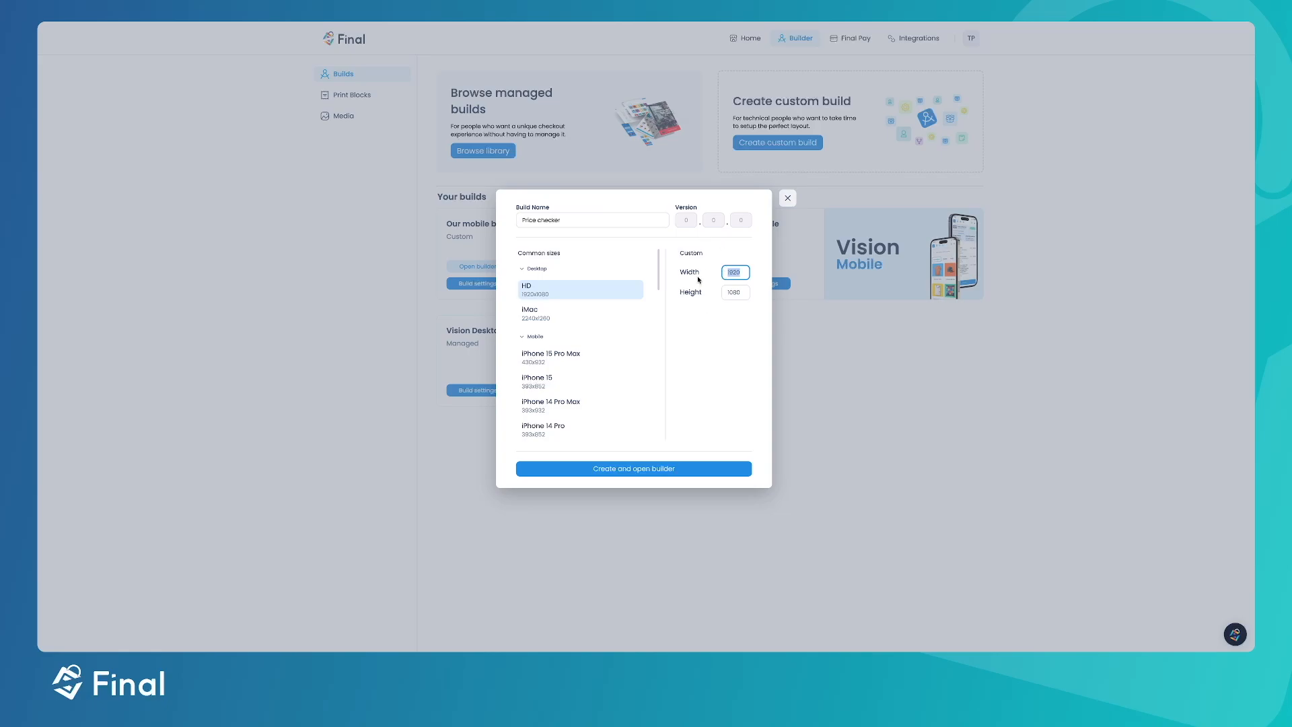
type("10")
left_click_drag(738, 293, 716, 293)
type("192")
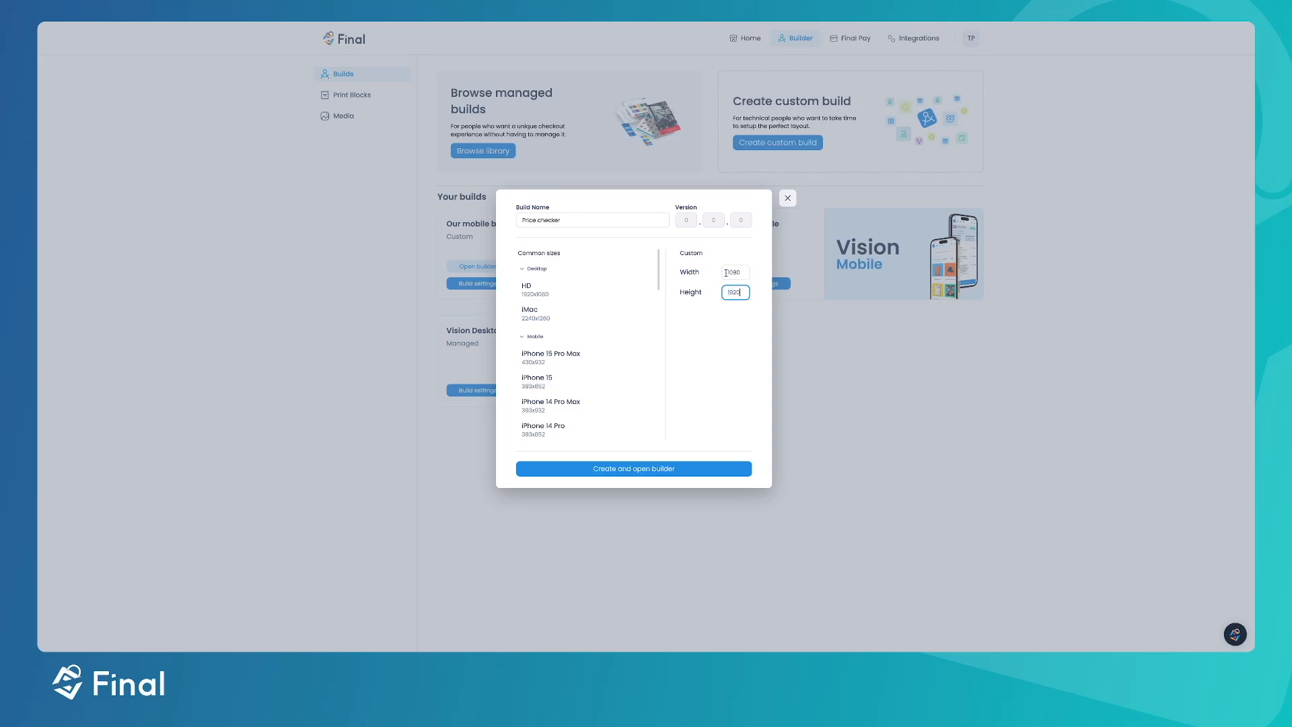
left_click_drag(726, 272, 720, 274)
left_click(646, 475)
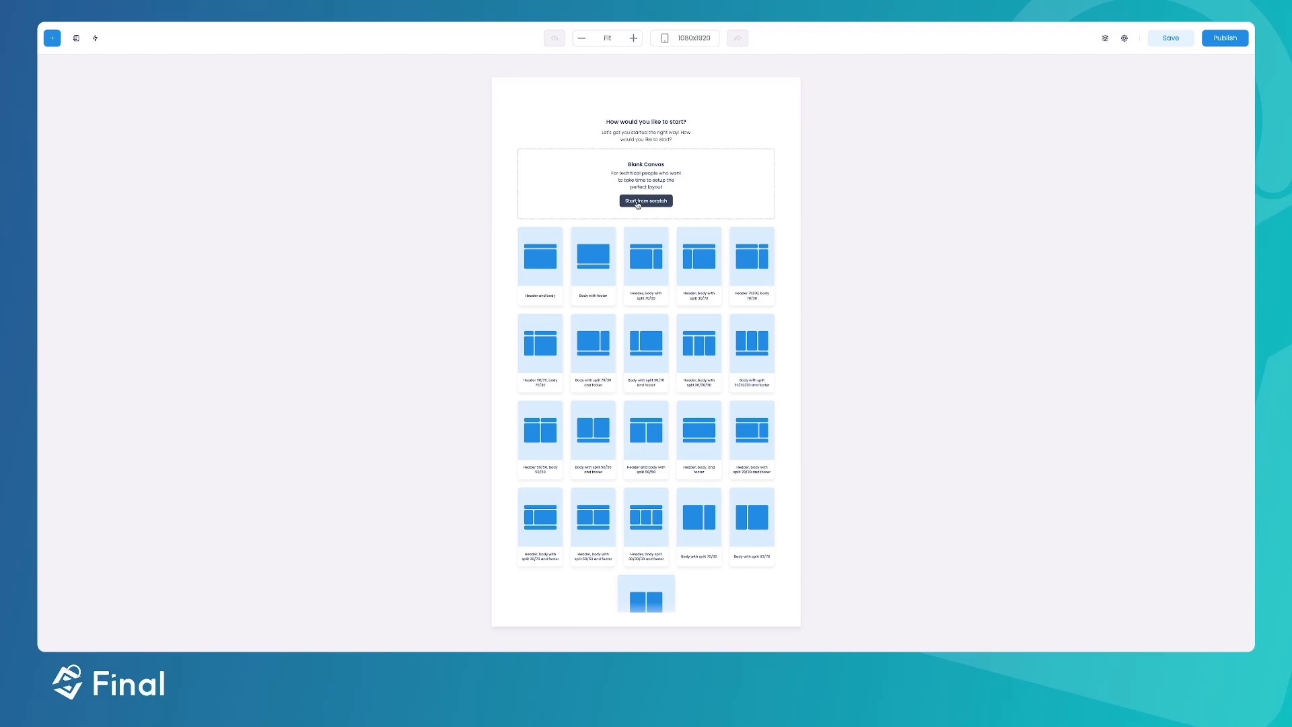
- Start the home page from a blank canvas and add a div container to its base layer
left_click(637, 201)
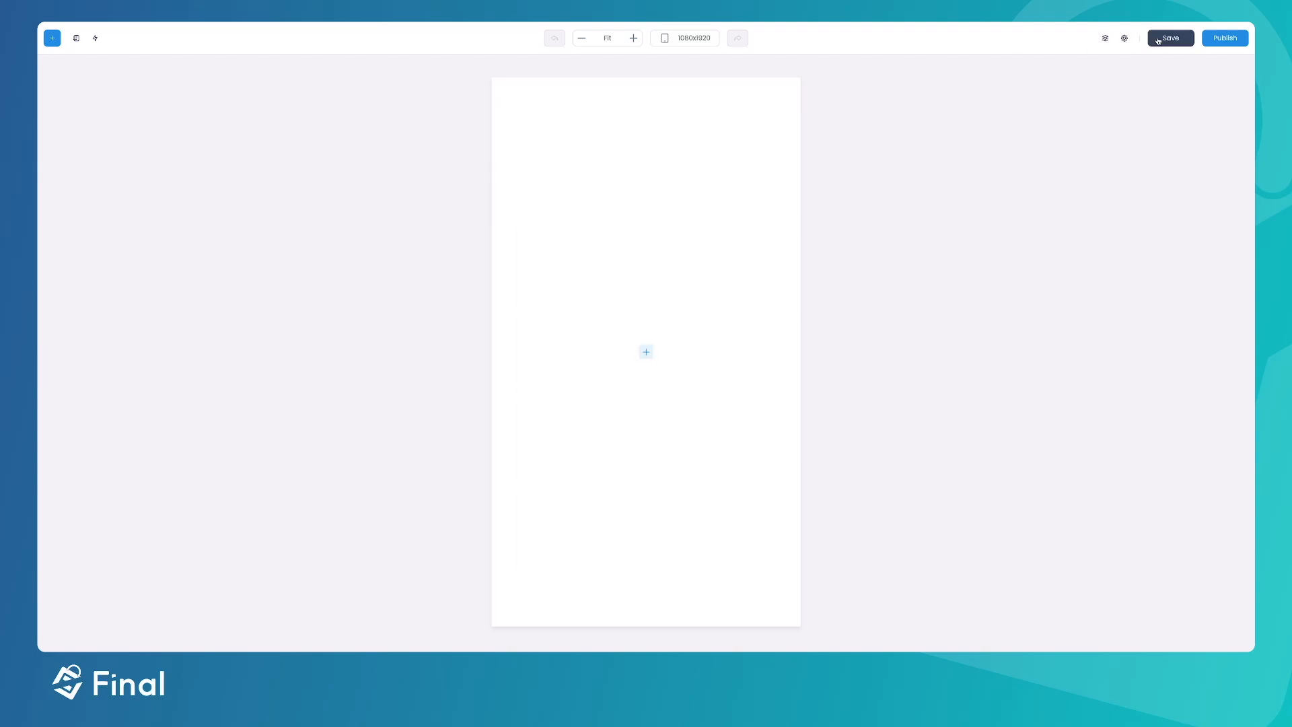
left_click(1105, 38)
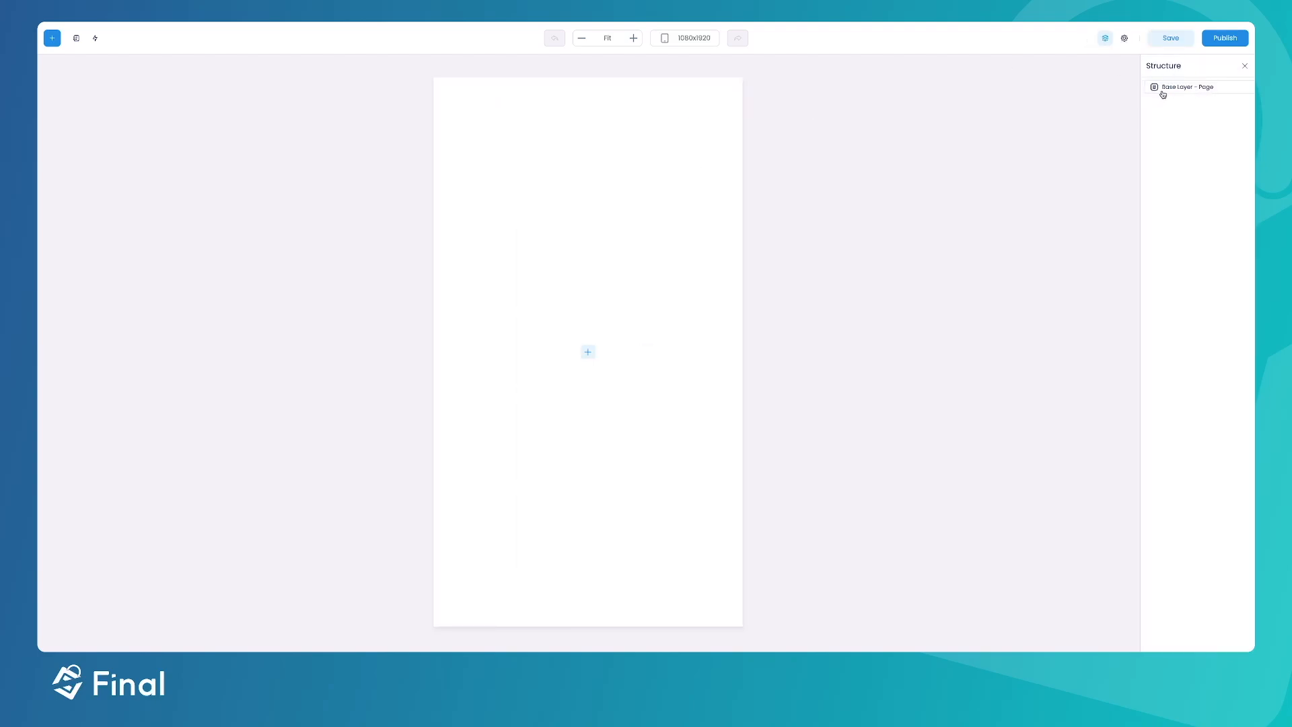
left_click(51, 37)
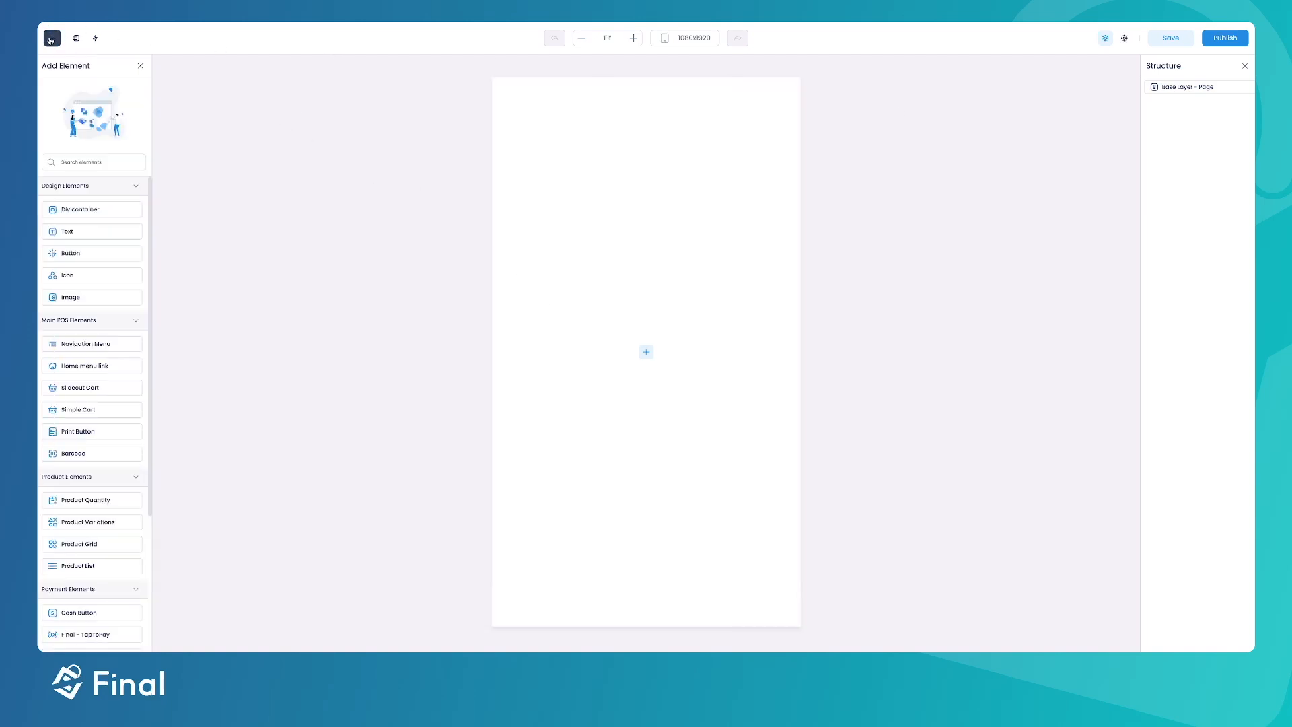
left_click(78, 210)
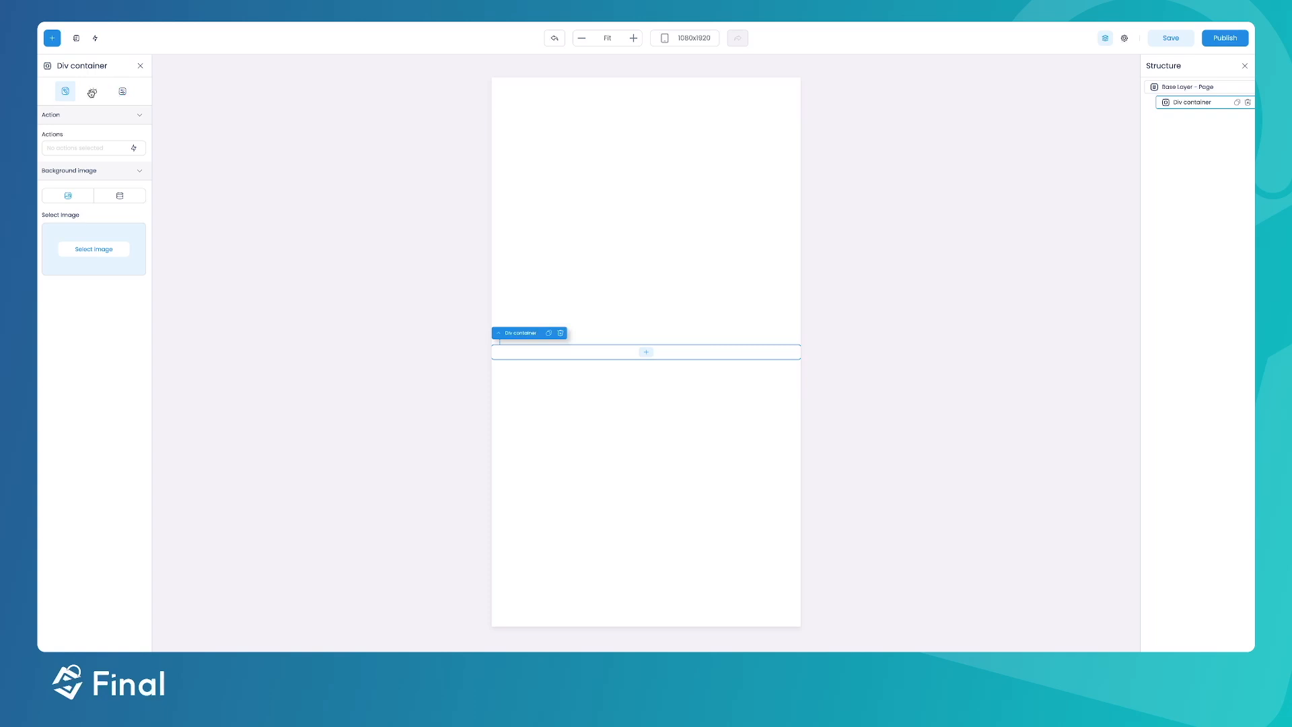
- Use Start Screen1.png as the div container's background image and set the container's height to Fill
left_click(99, 252)
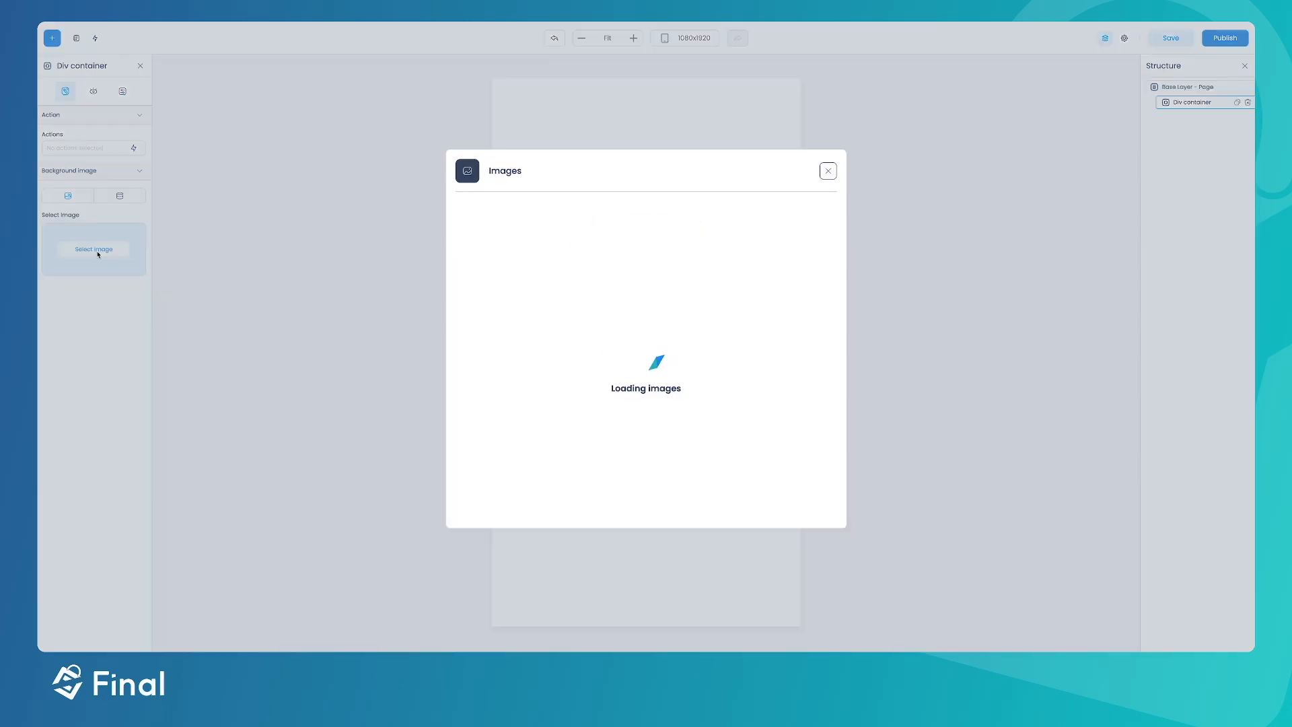
scroll(572, 410, "down", 5)
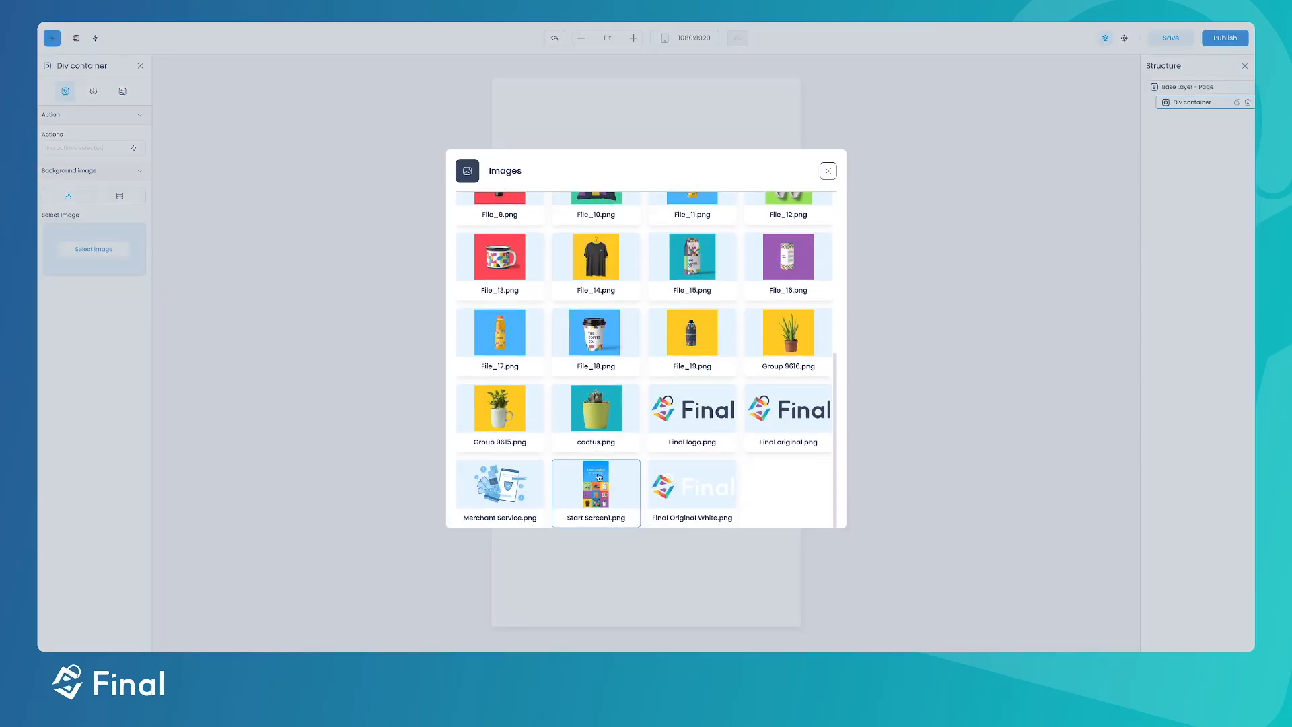
left_click(592, 486)
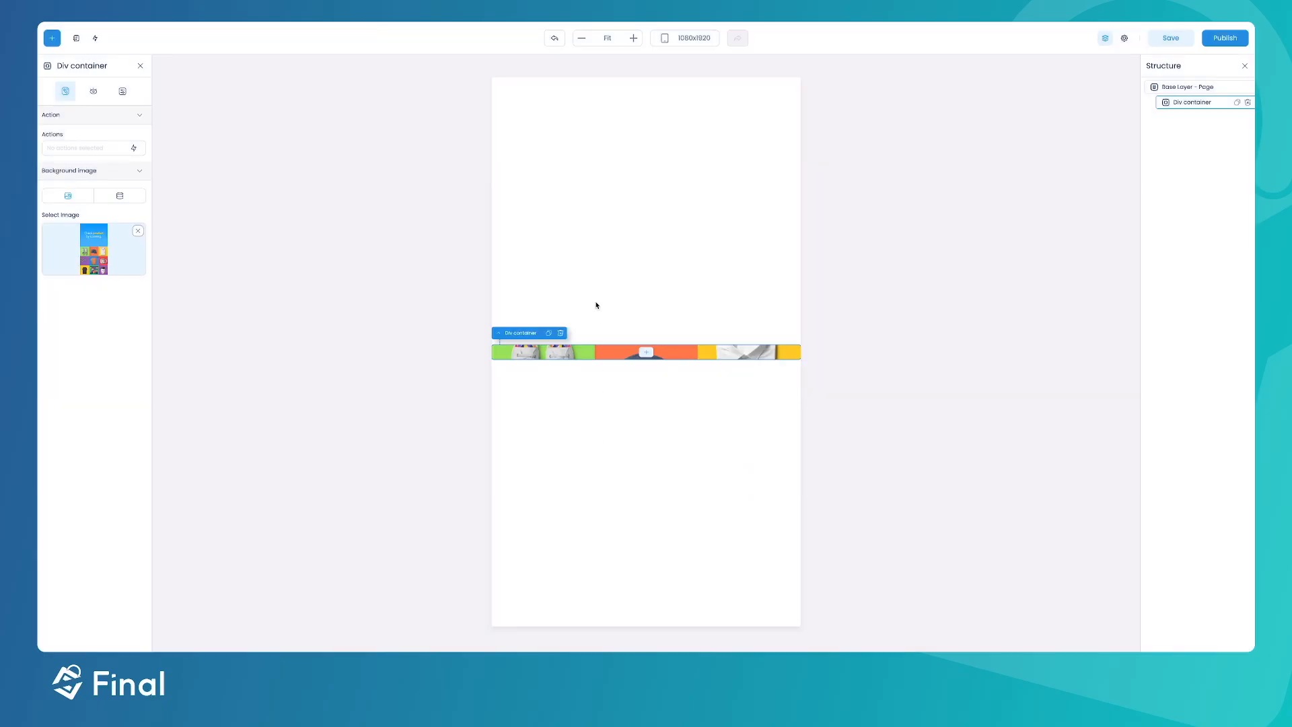
left_click(94, 91)
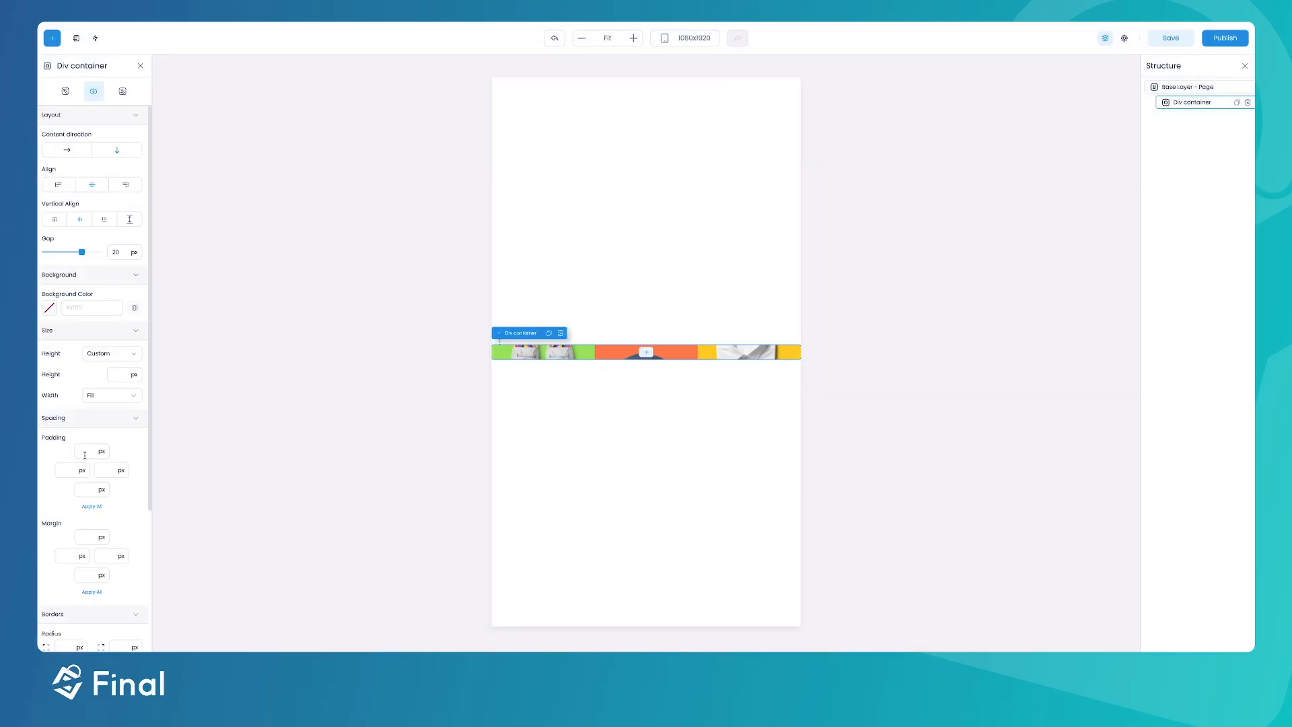
left_click(110, 356)
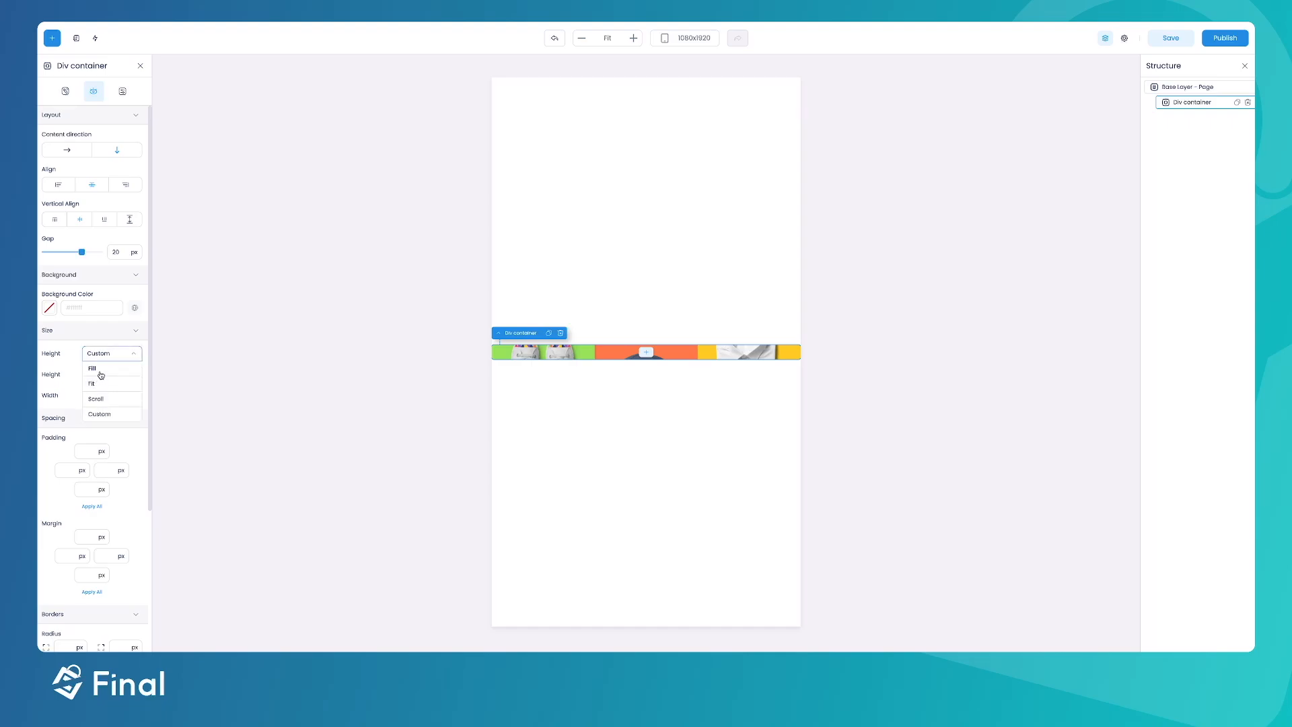
left_click(101, 374)
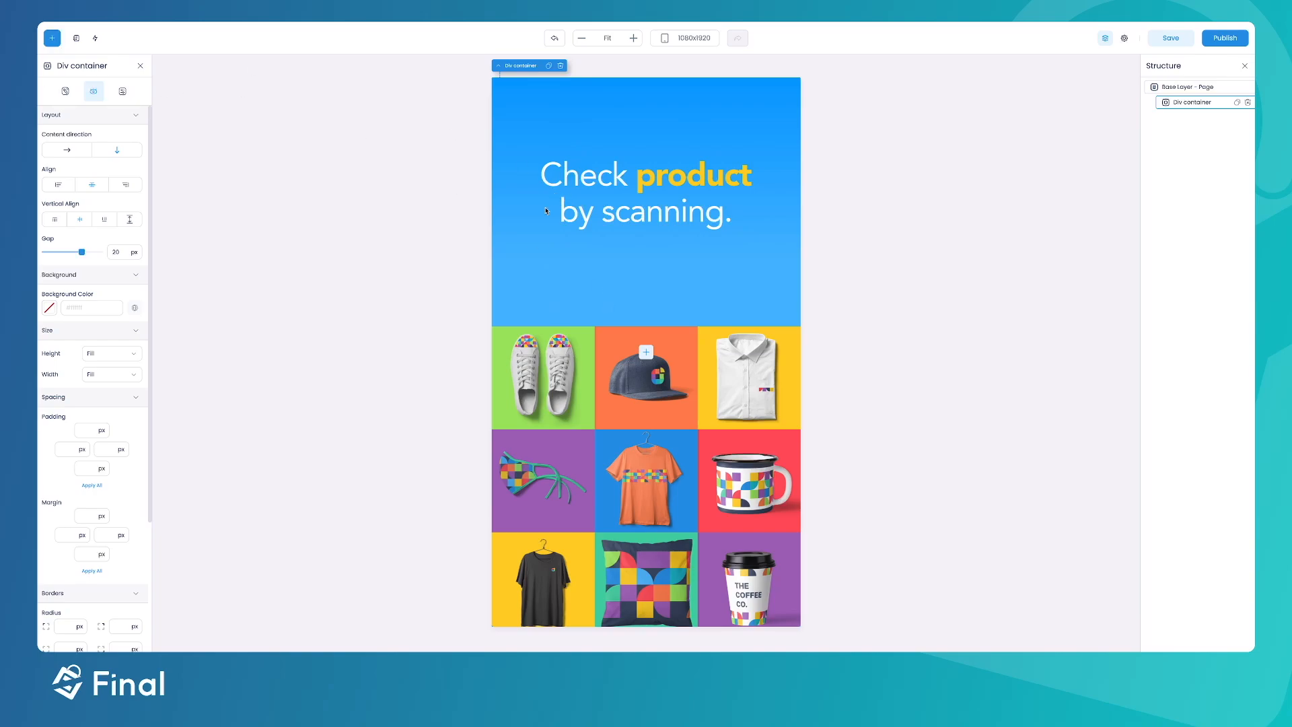
- Add an image element inside the div container using the Final Original White.png logo
left_click(53, 39)
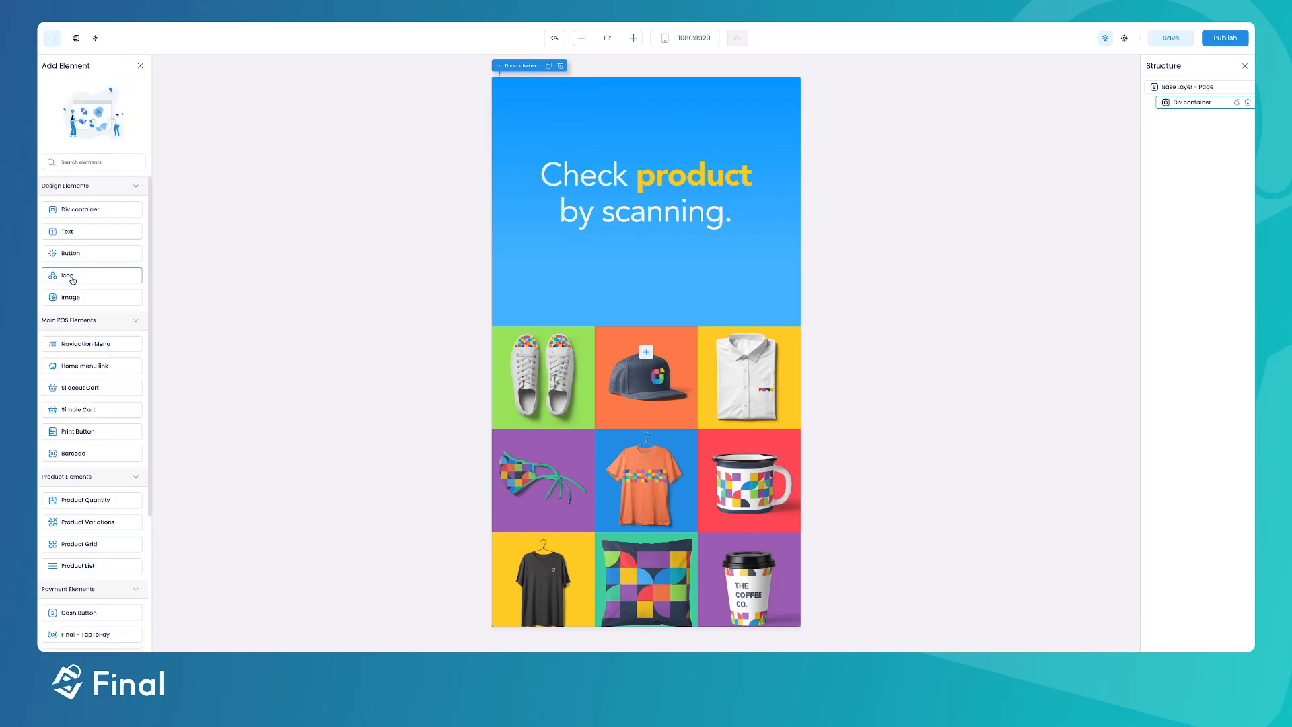
left_click(72, 299)
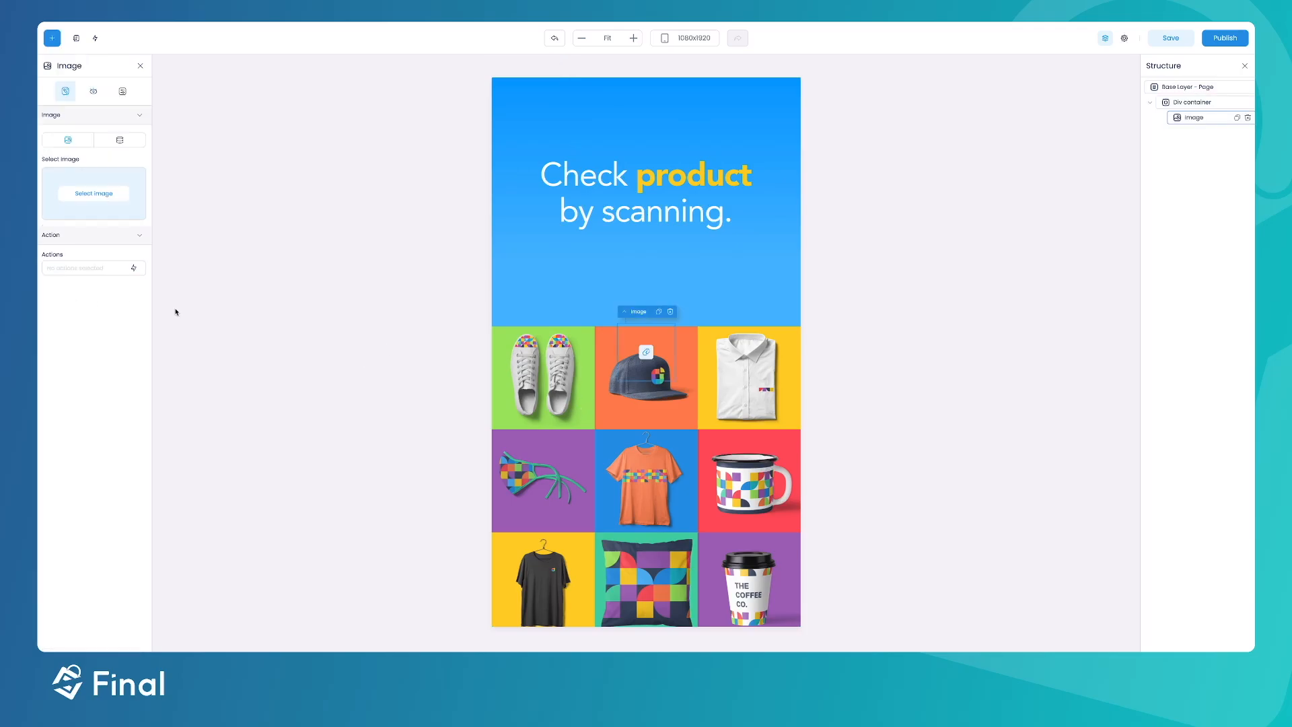
left_click(93, 193)
scroll(579, 367, "down", 5)
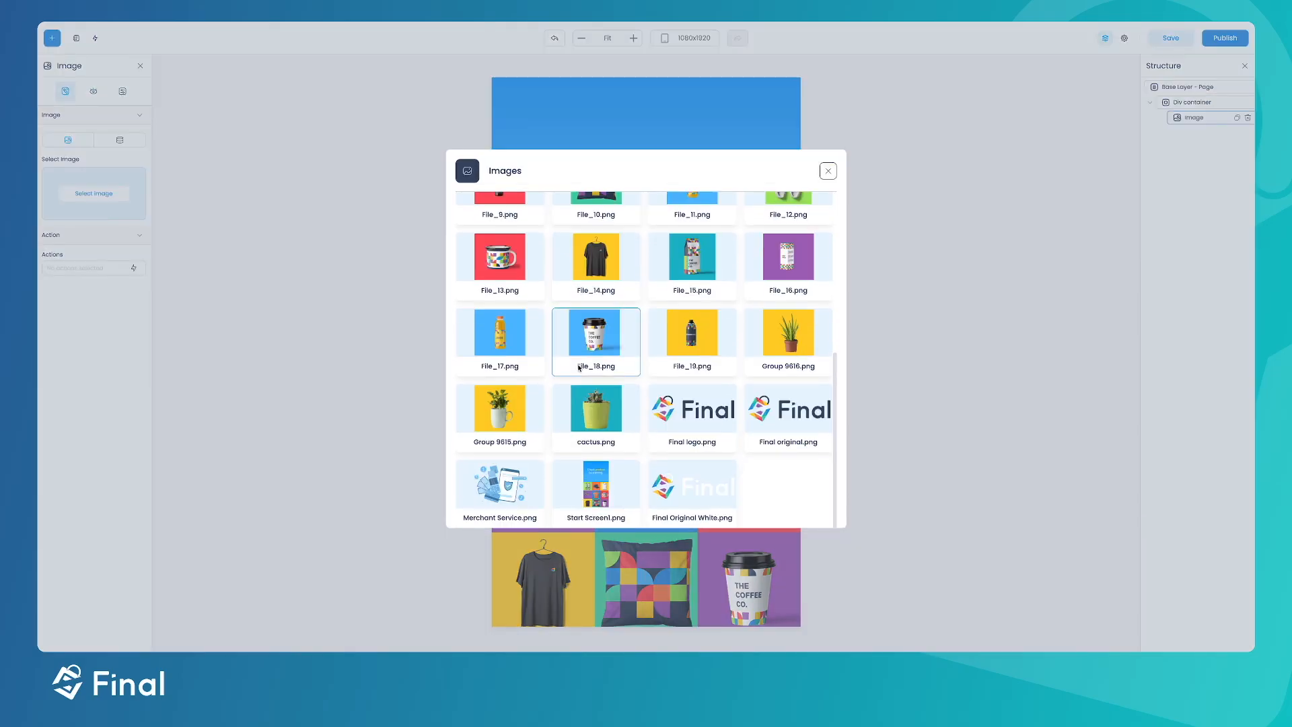
left_click(701, 497)
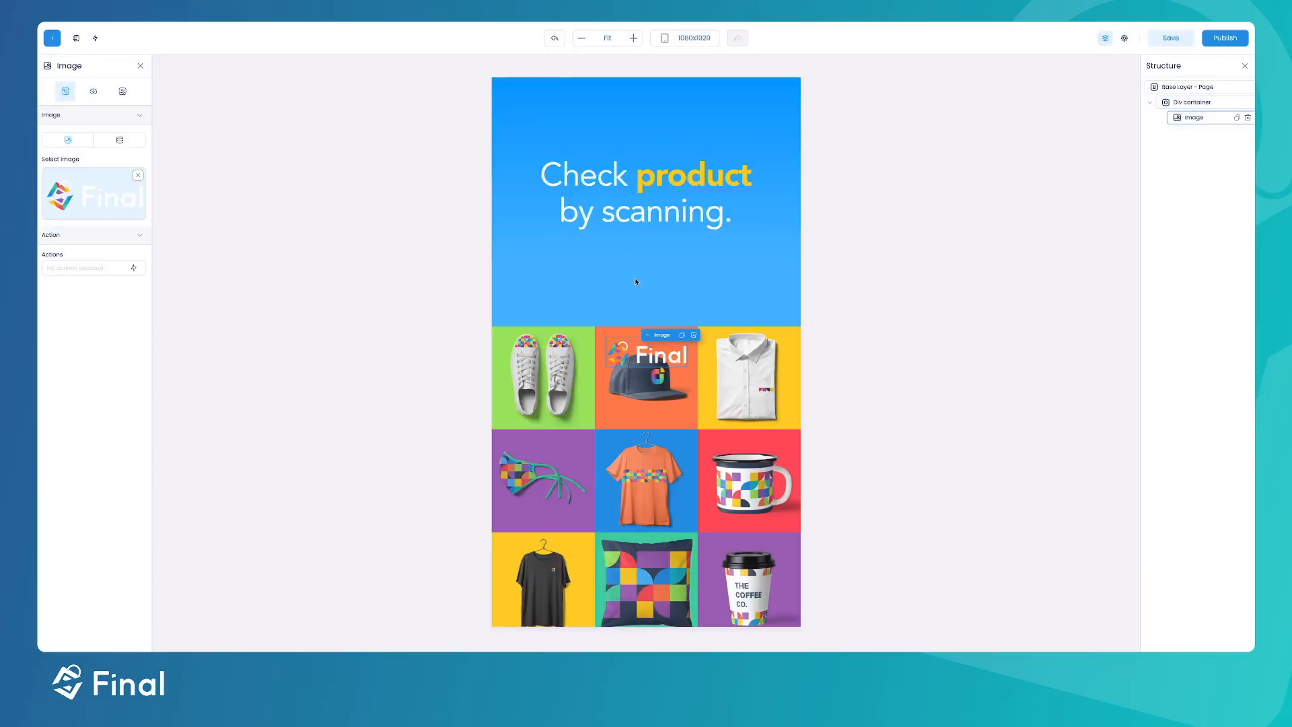
- Align the div container's content vertically to the top and give the container 140 px of top padding
left_click(541, 256)
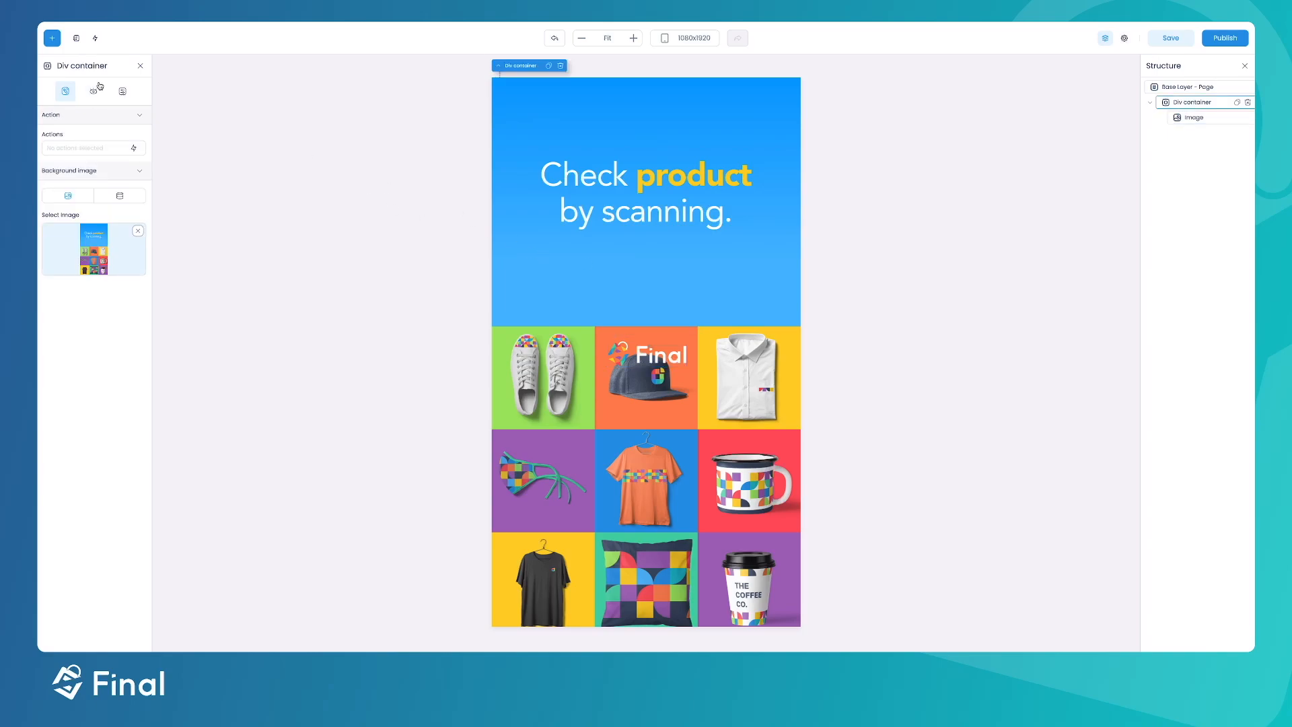
left_click(94, 90)
left_click(55, 219)
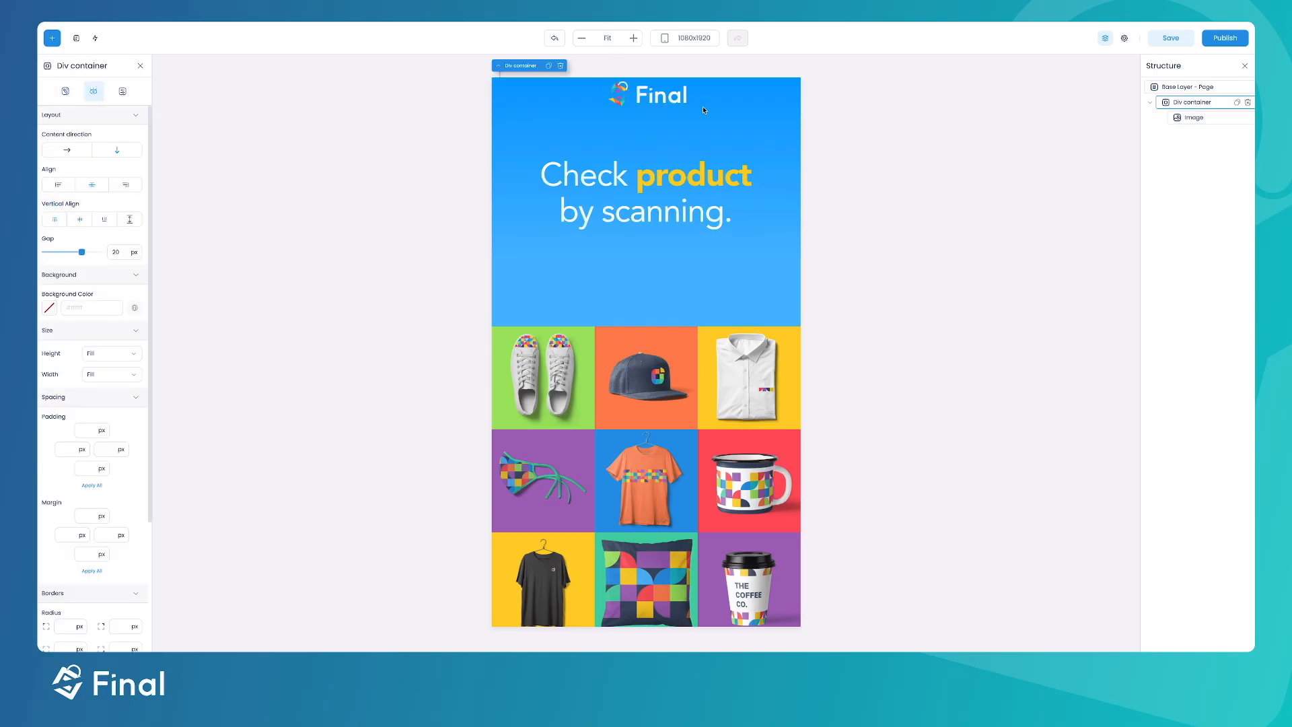
left_click(82, 430)
type("140")
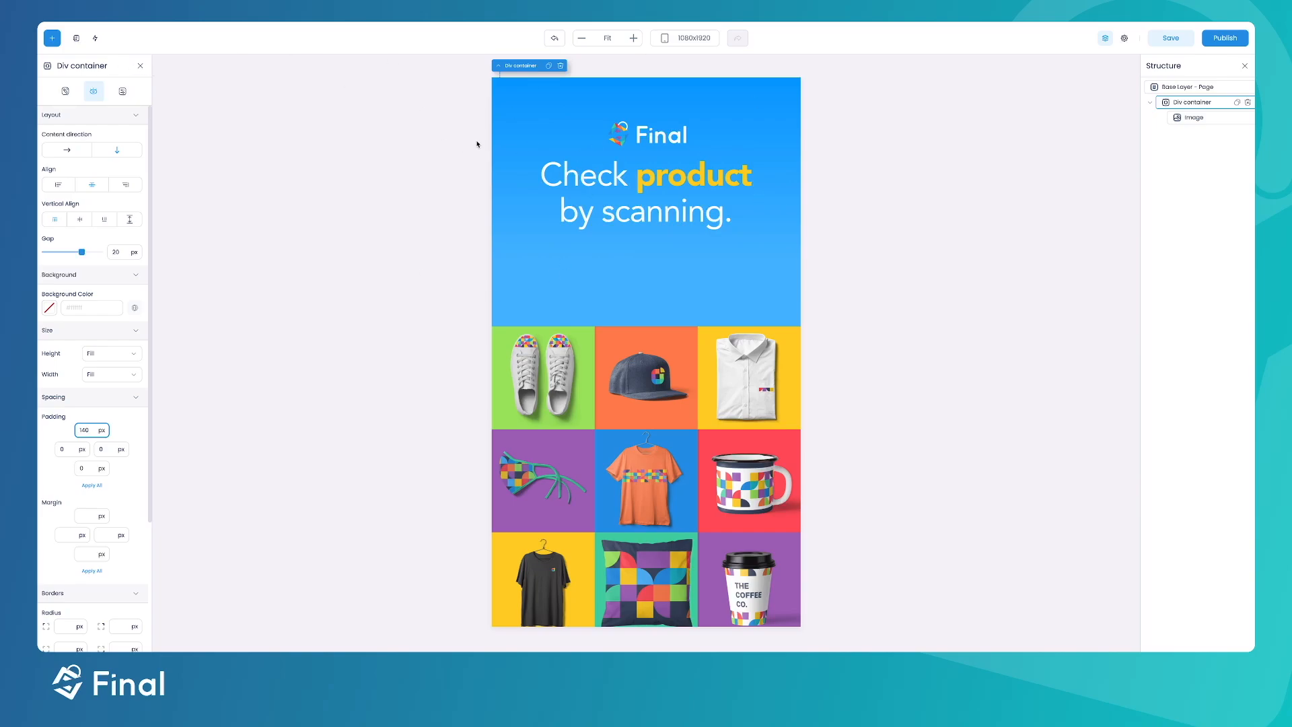
- Create a new page named "Product view" with the body with footer layout
left_click(76, 39)
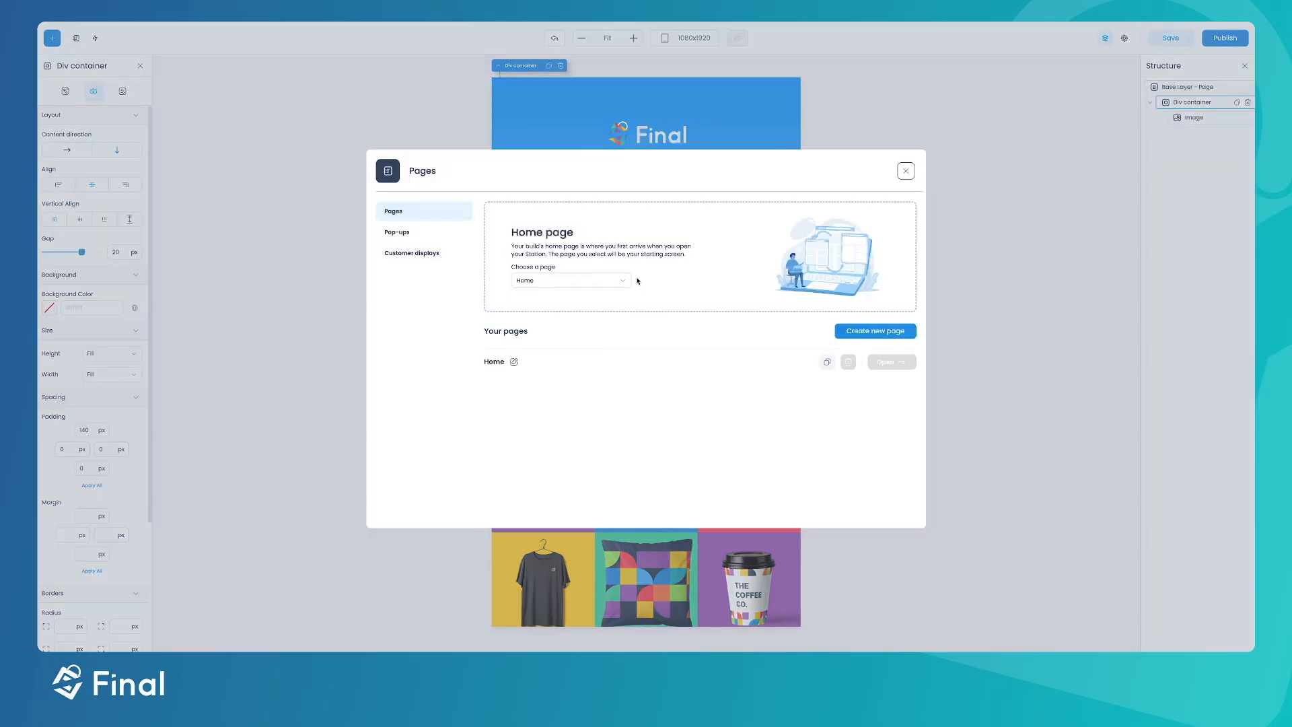
left_click(874, 331)
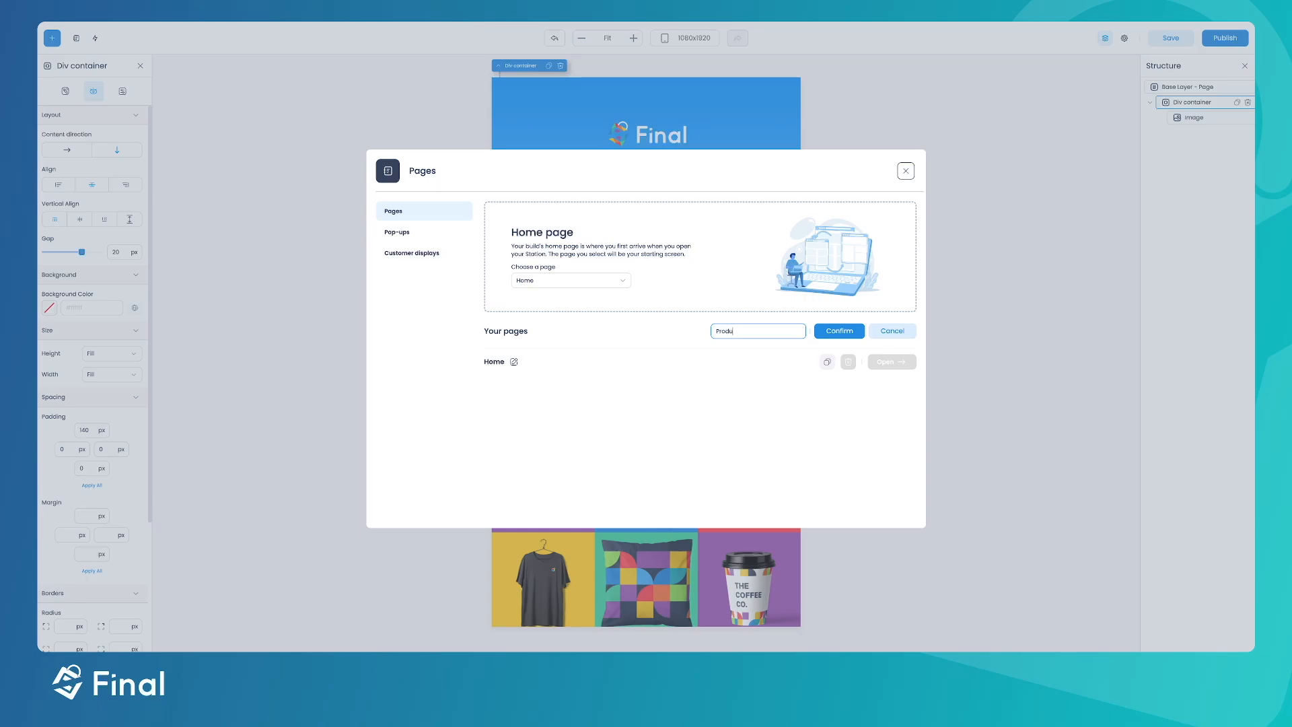
type("Product view")
left_click(851, 333)
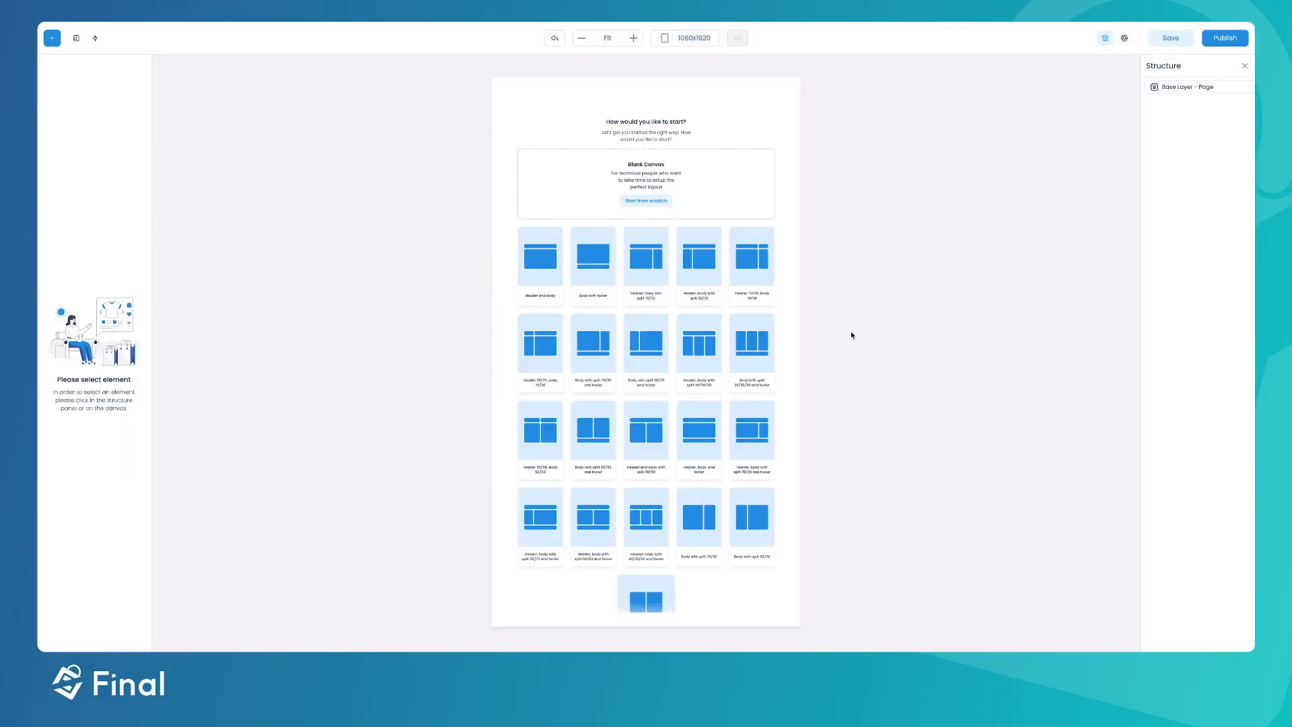
left_click(588, 261)
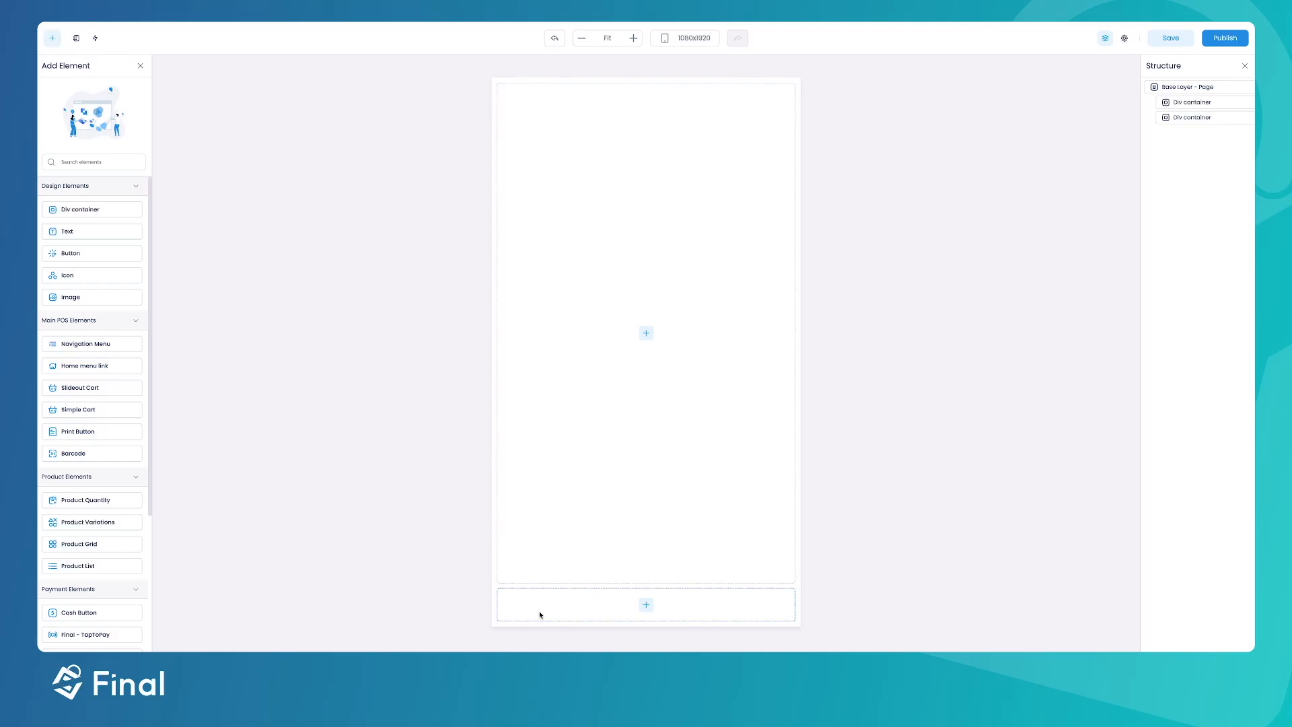
- Add a button to the footer container and create a manually-triggered action for it named "Go to home screen"
left_click_drag(106, 266, 629, 610)
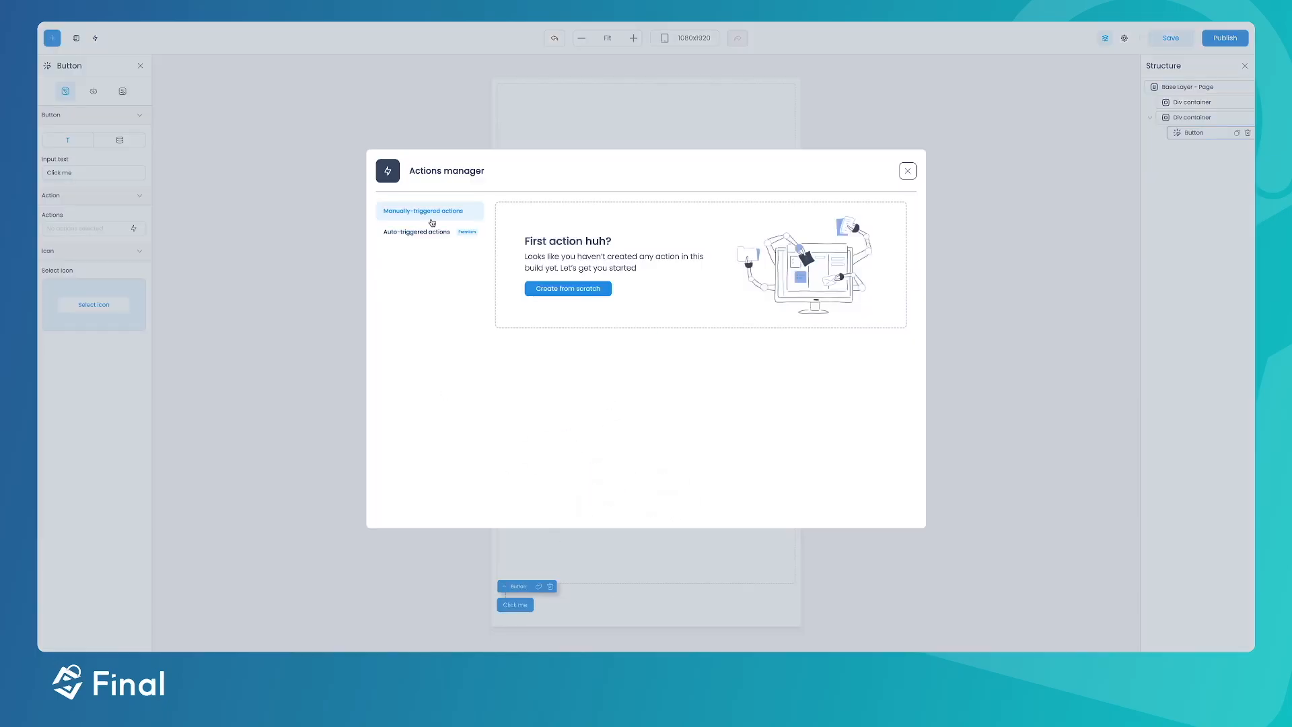
left_click(552, 292)
left_click(666, 238)
type("Go to home screed")
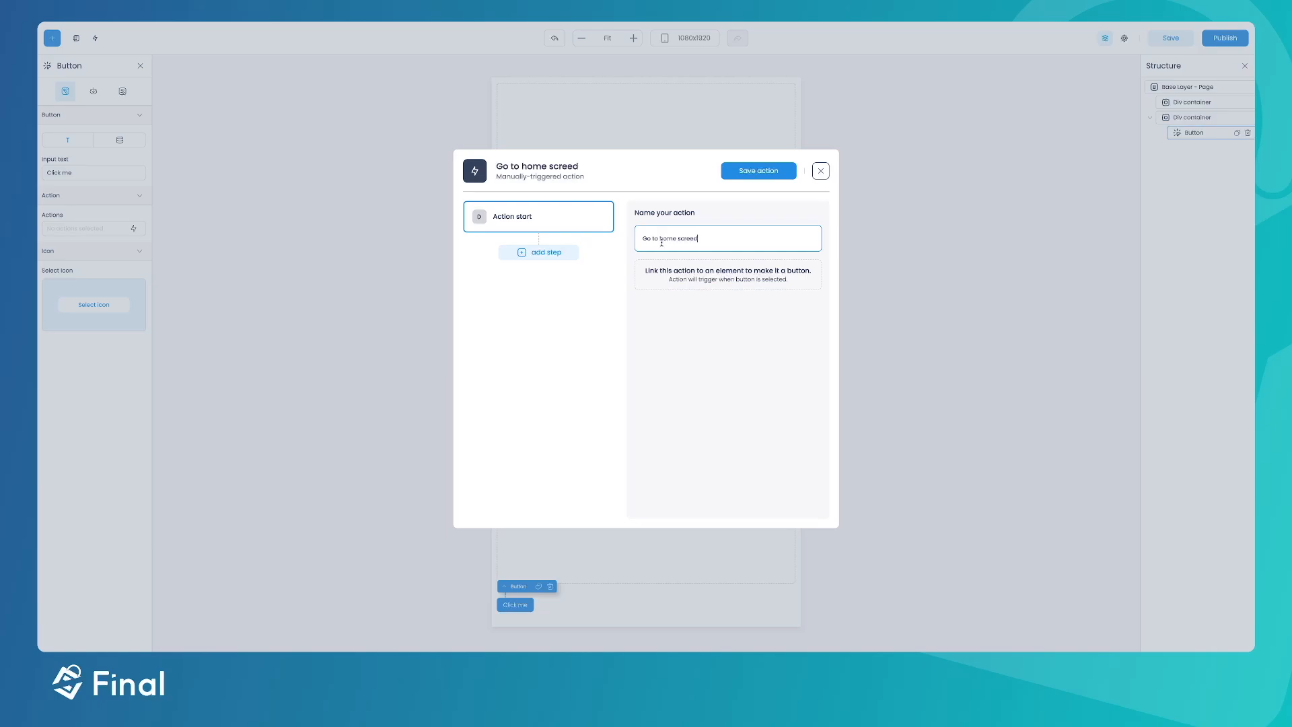
- Add a step to the action that runs the Clear cart function
left_click(546, 252)
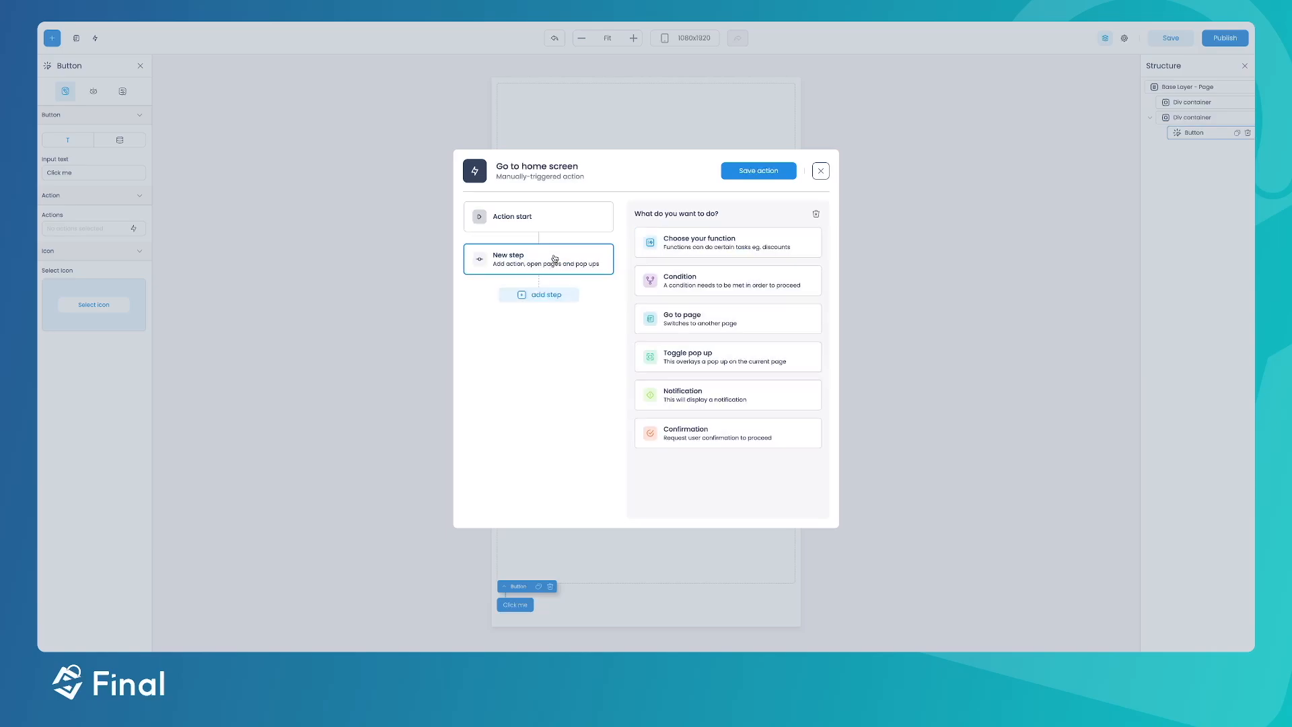
left_click(679, 250)
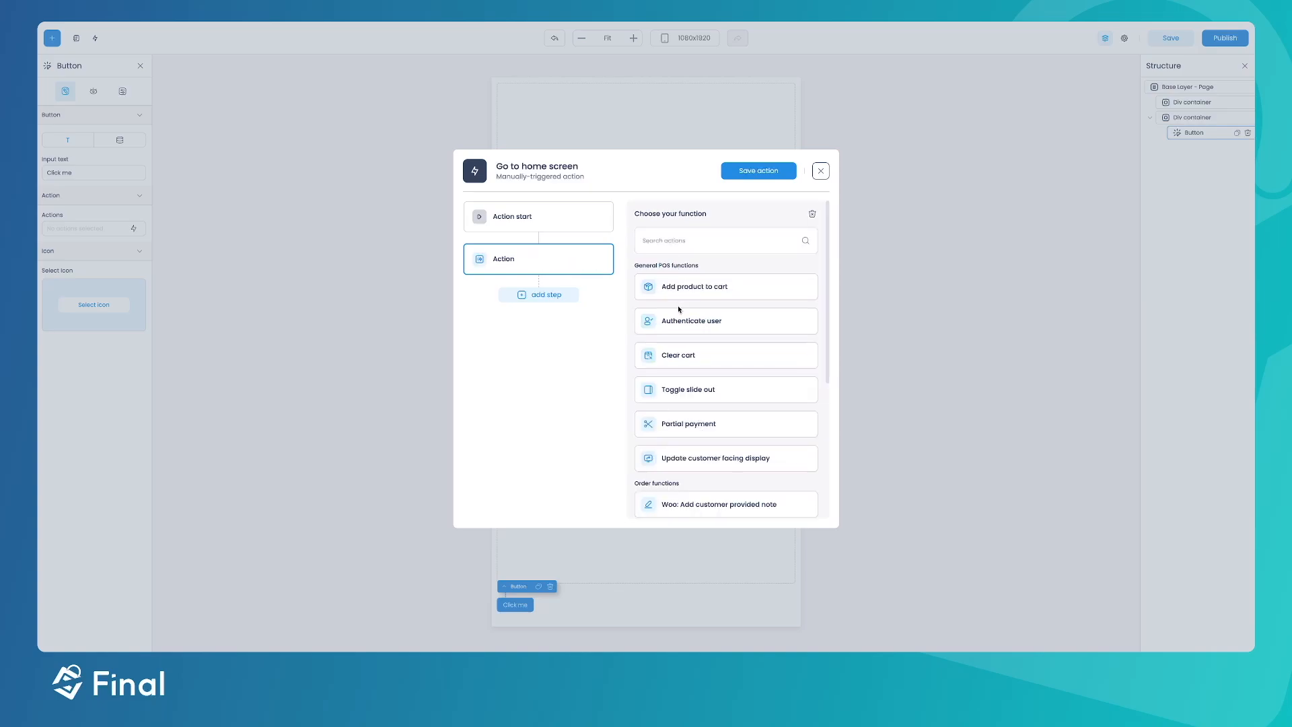
left_click(683, 359)
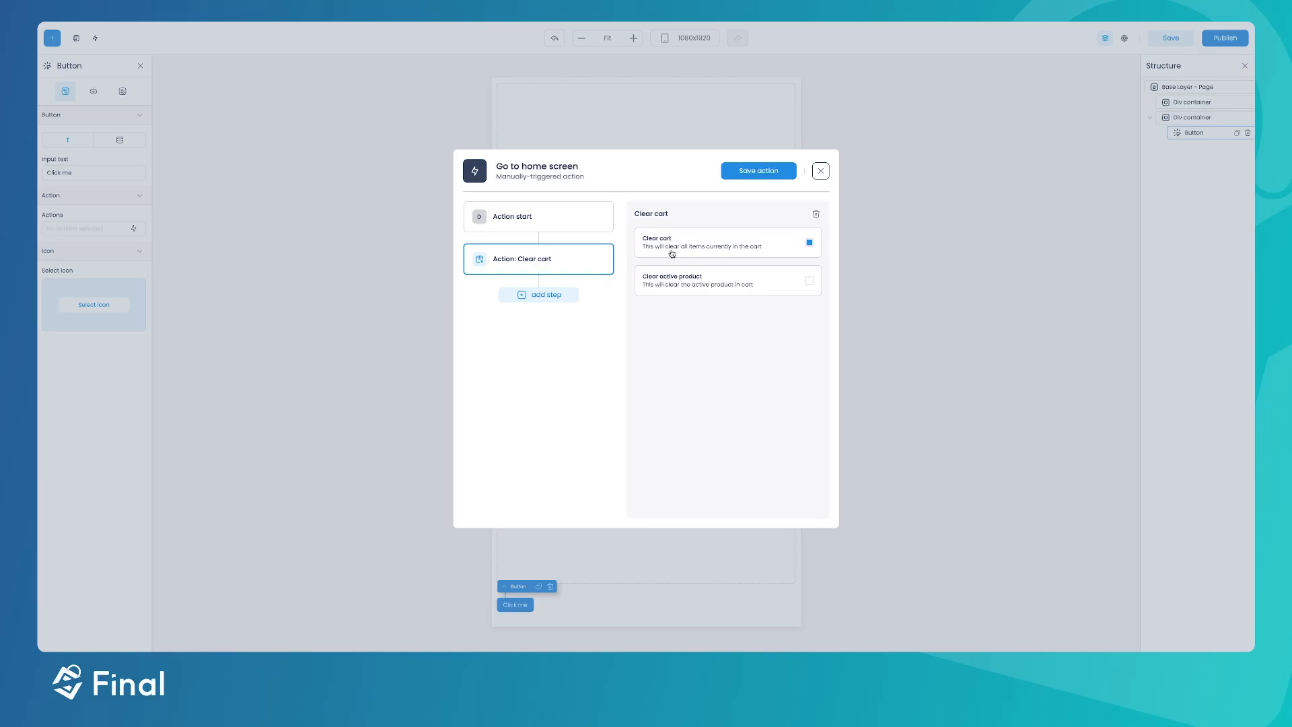
- Add a Go to page step that opens the Home page, and save the action
left_click(526, 297)
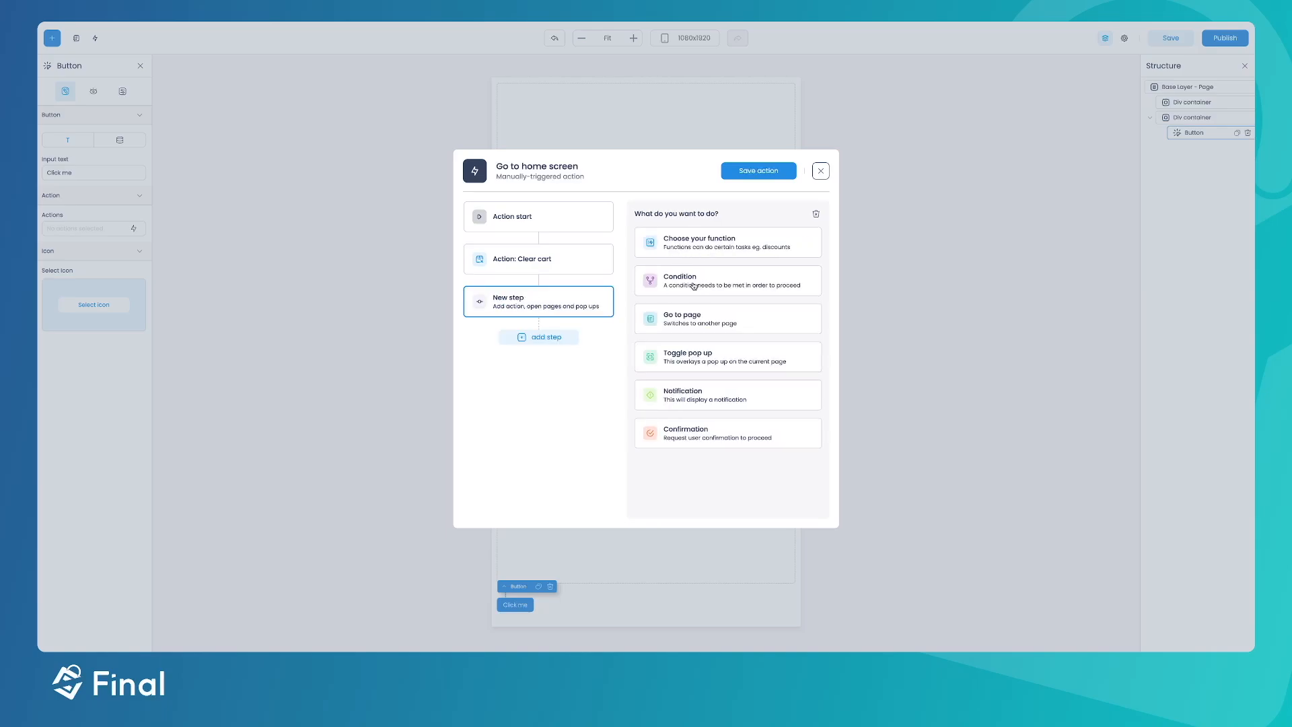
left_click(688, 322)
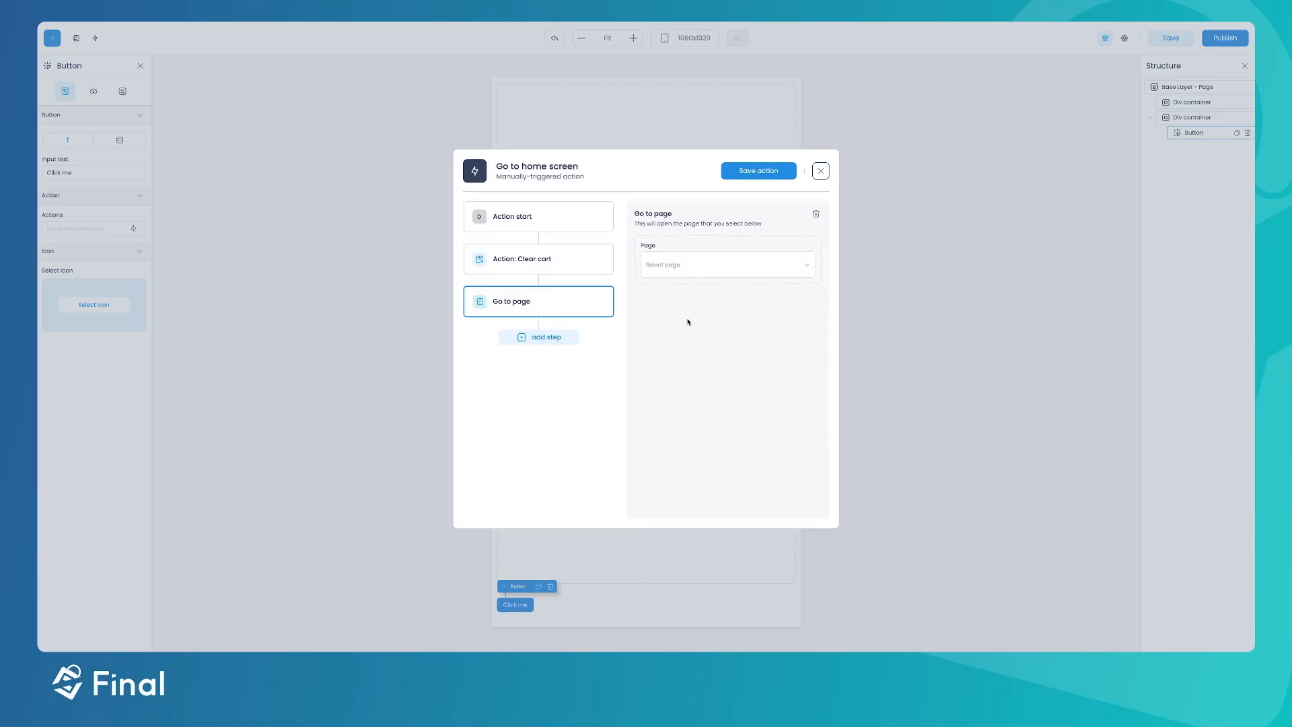
left_click(673, 265)
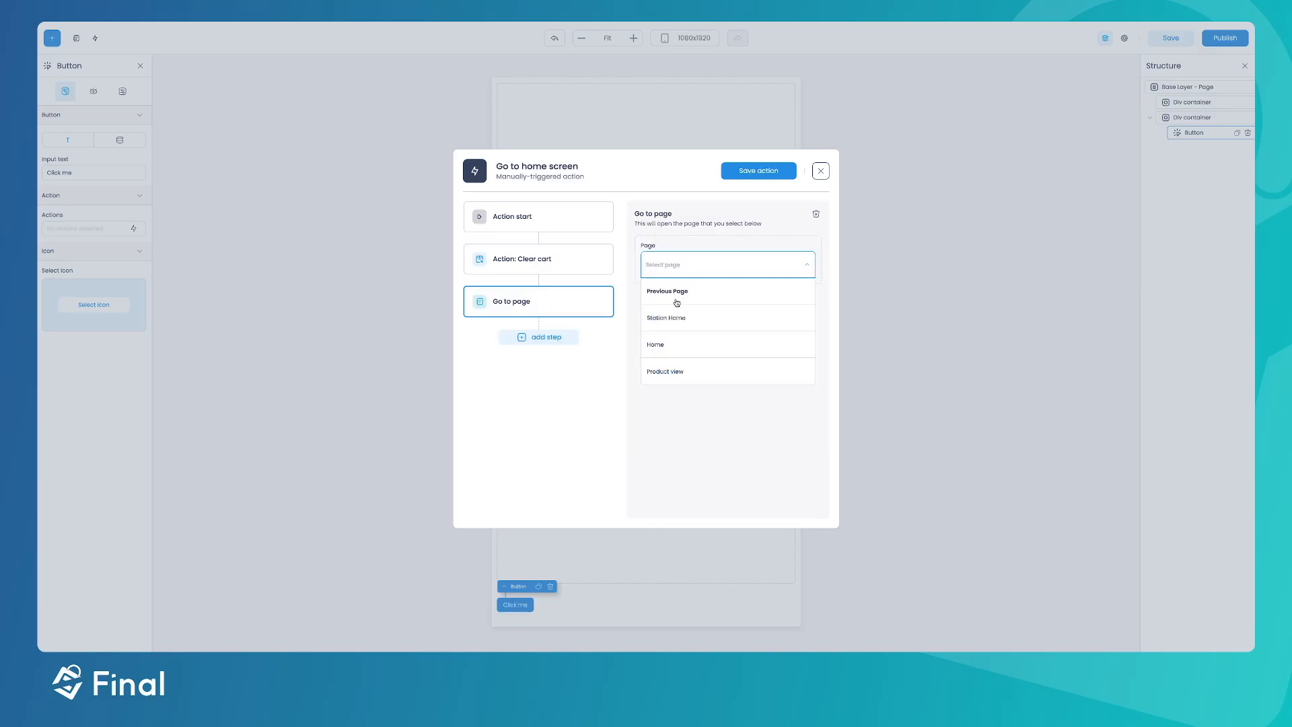
left_click(656, 349)
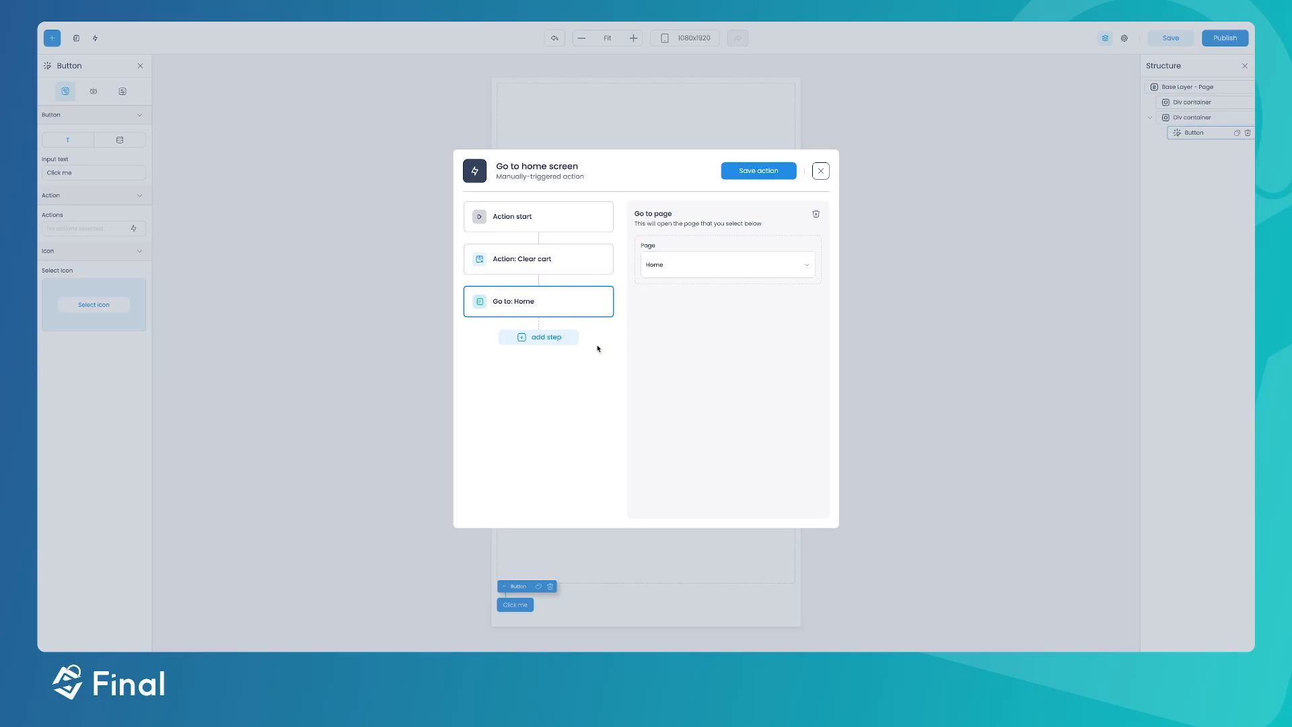
left_click(758, 170)
- Set the footer button's width to Fill and enlarge its font size to about 48 px
left_click(93, 90)
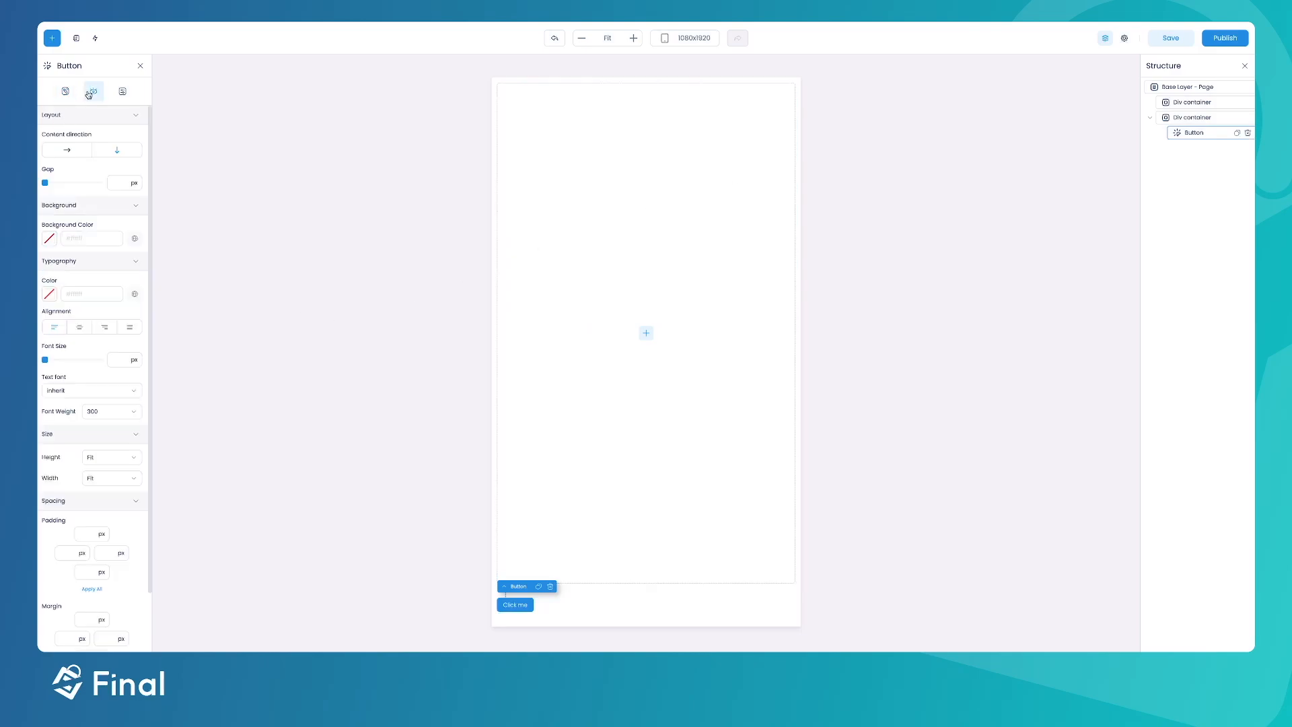
left_click(98, 481)
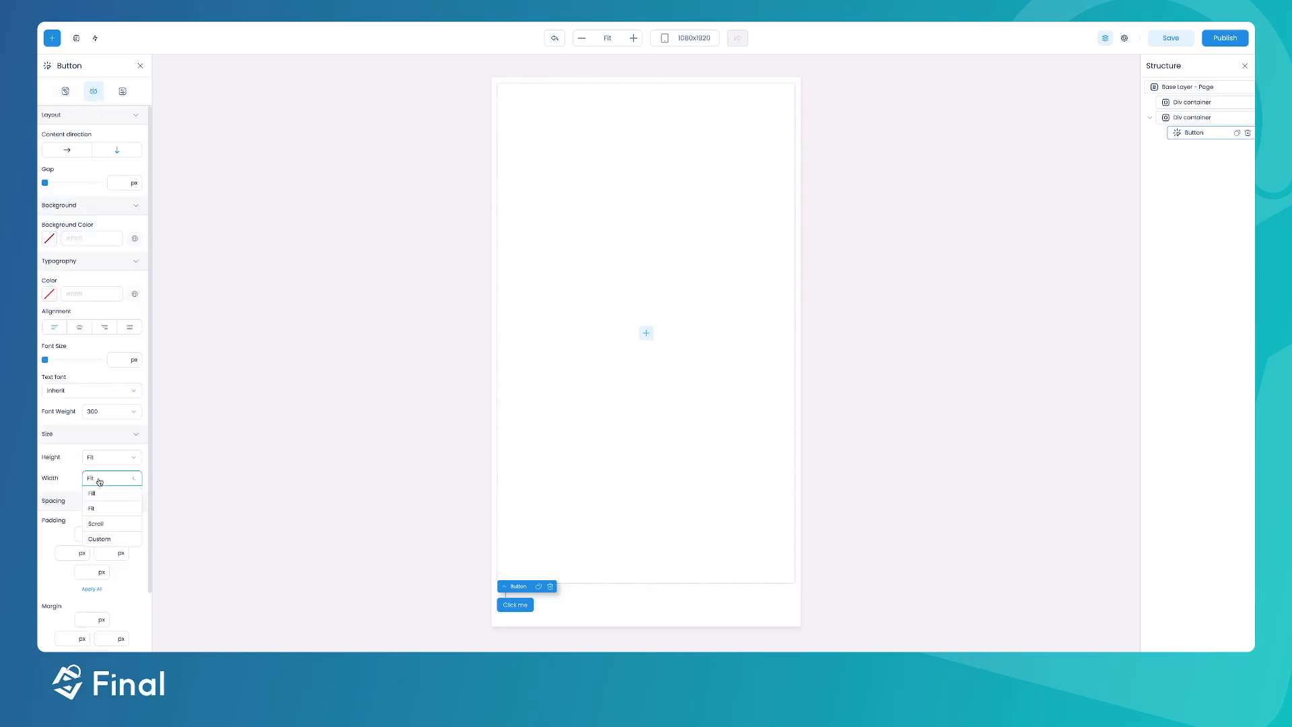
left_click(96, 494)
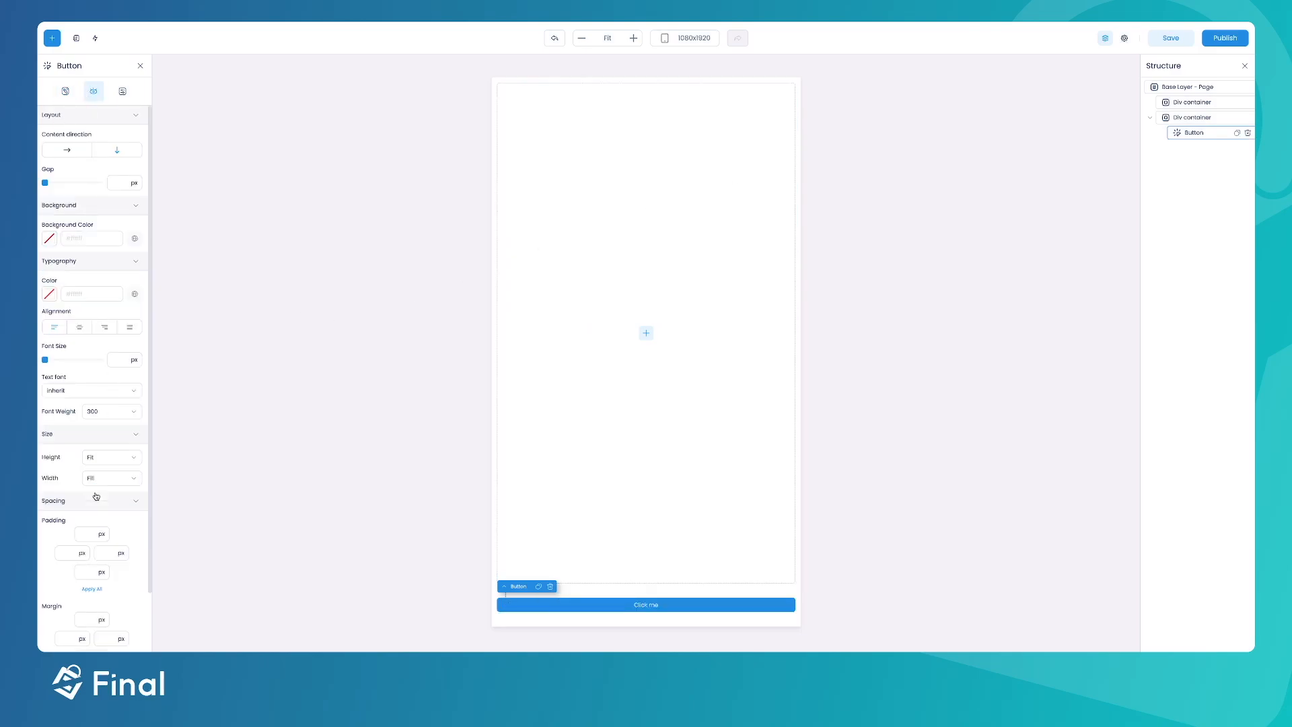
left_click_drag(45, 359, 100, 359)
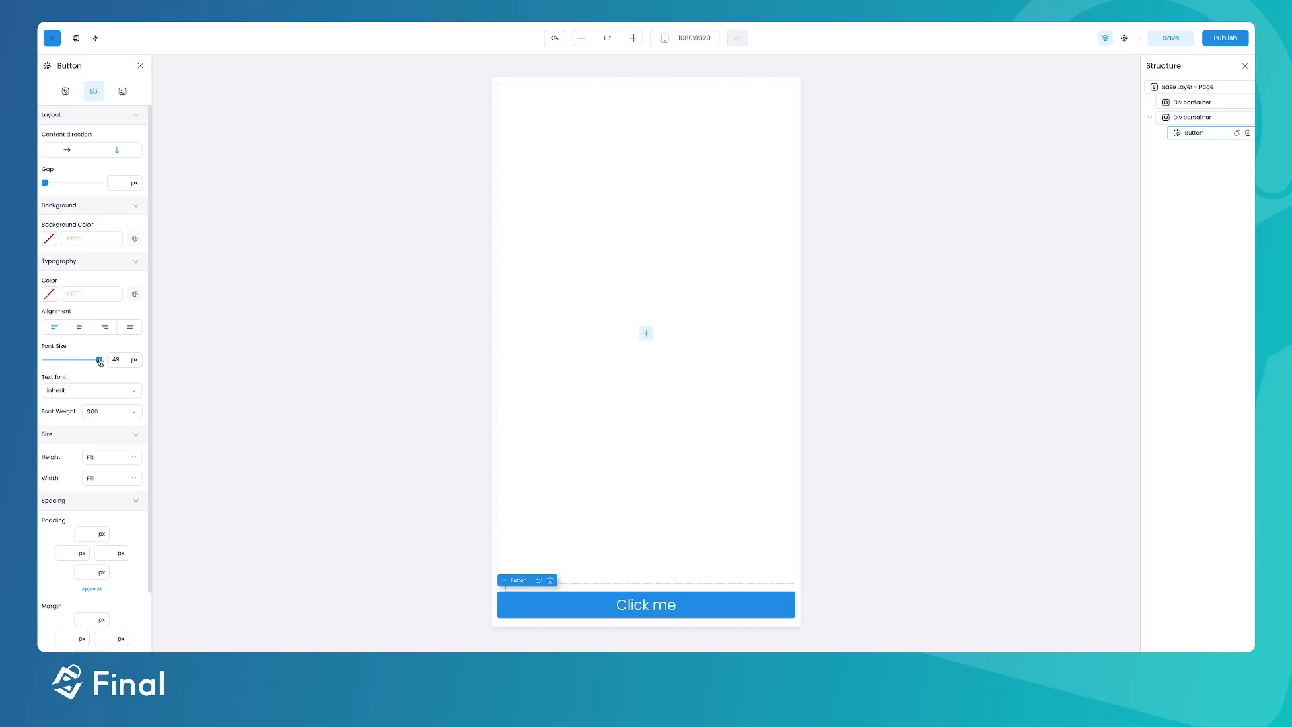
left_click_drag(100, 361, 99, 362)
- Round all four corners of the footer button with a 20 px radius
scroll(95, 438, "down", 5)
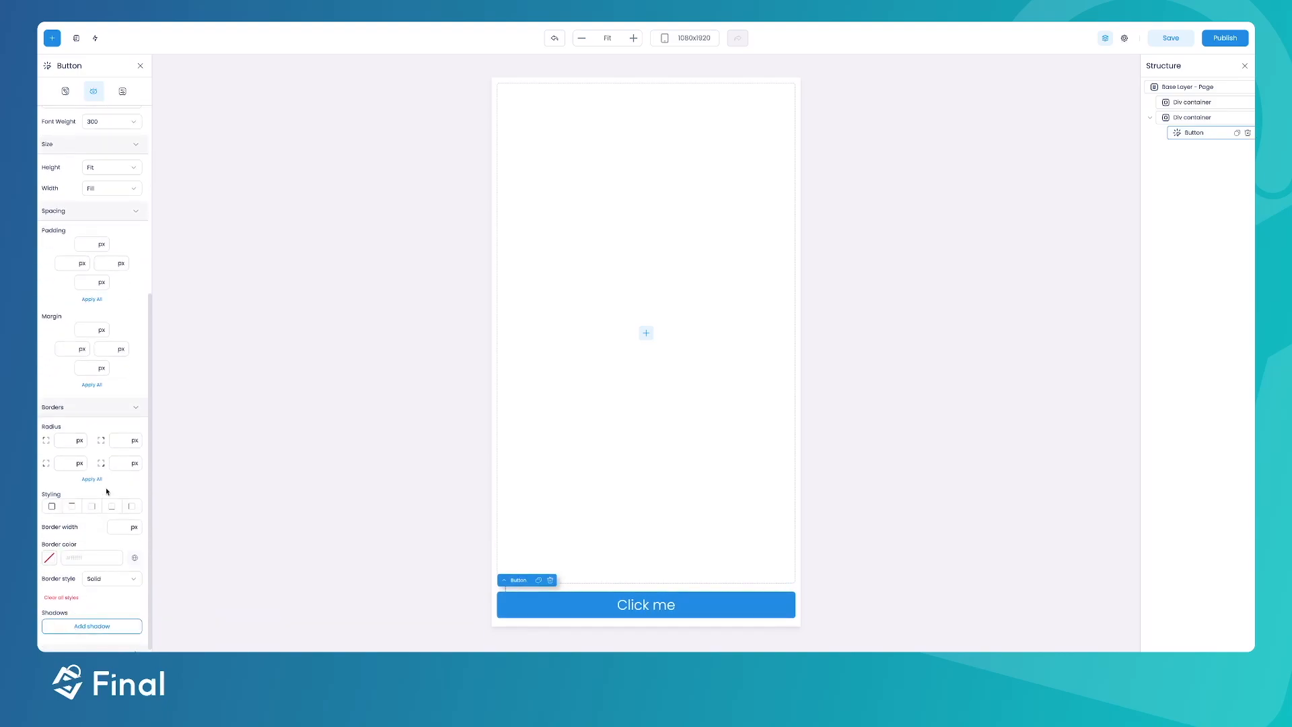
left_click(64, 443)
type("20")
left_click(91, 479)
- Change the footer button's text to "Return home"
left_click(65, 90)
left_click_drag(73, 173, 47, 173)
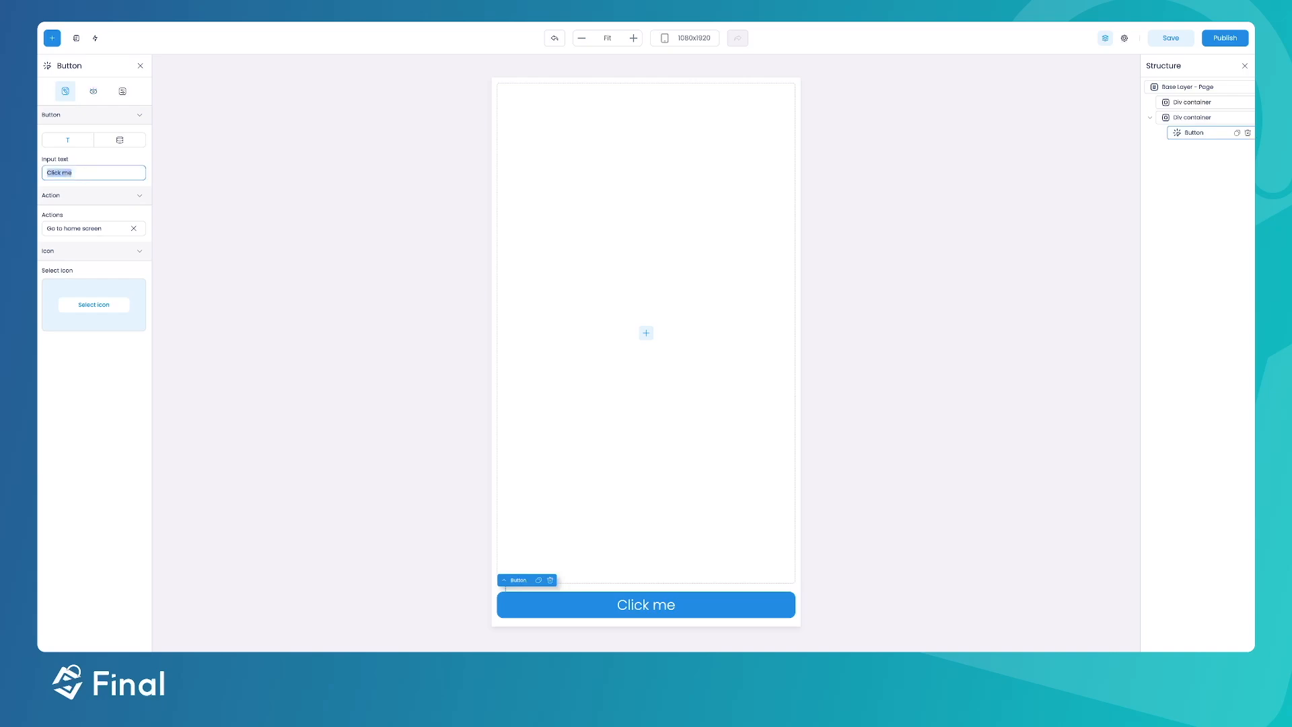
type("Return home")
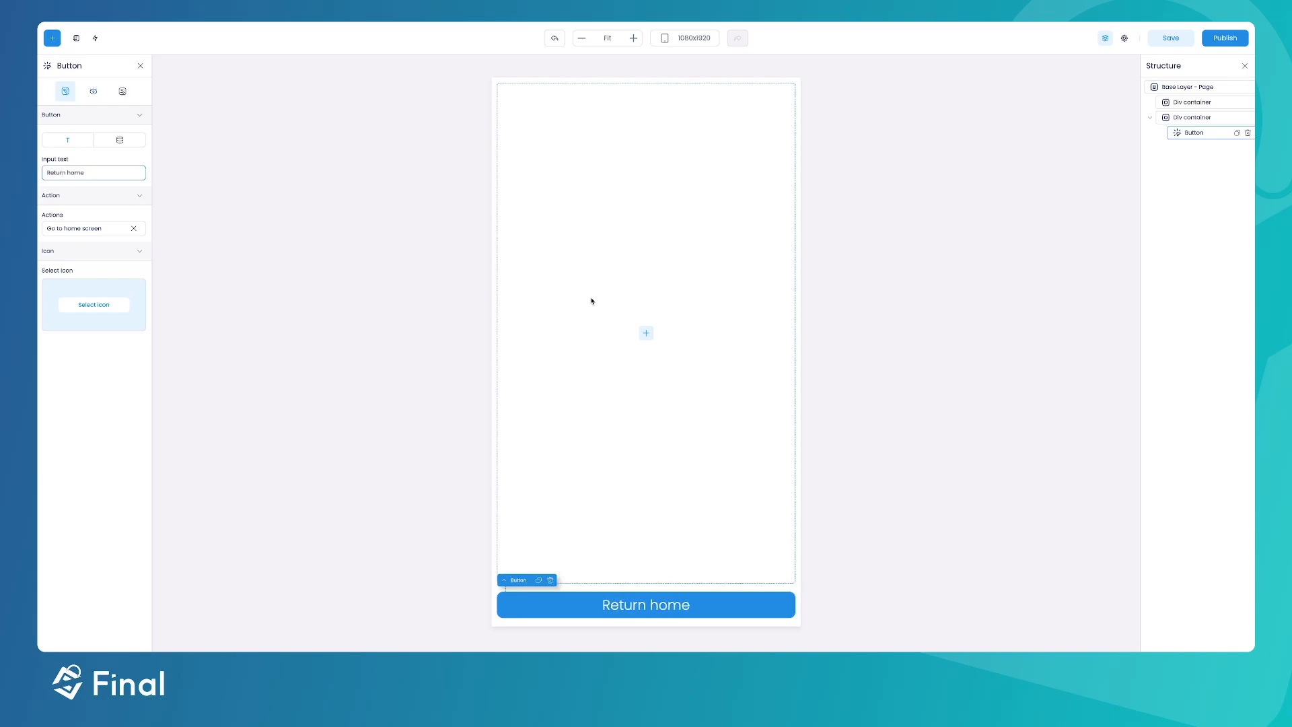
- Give the body container above the button a white background (FFFFFF) at 100% opacity
left_click(684, 382)
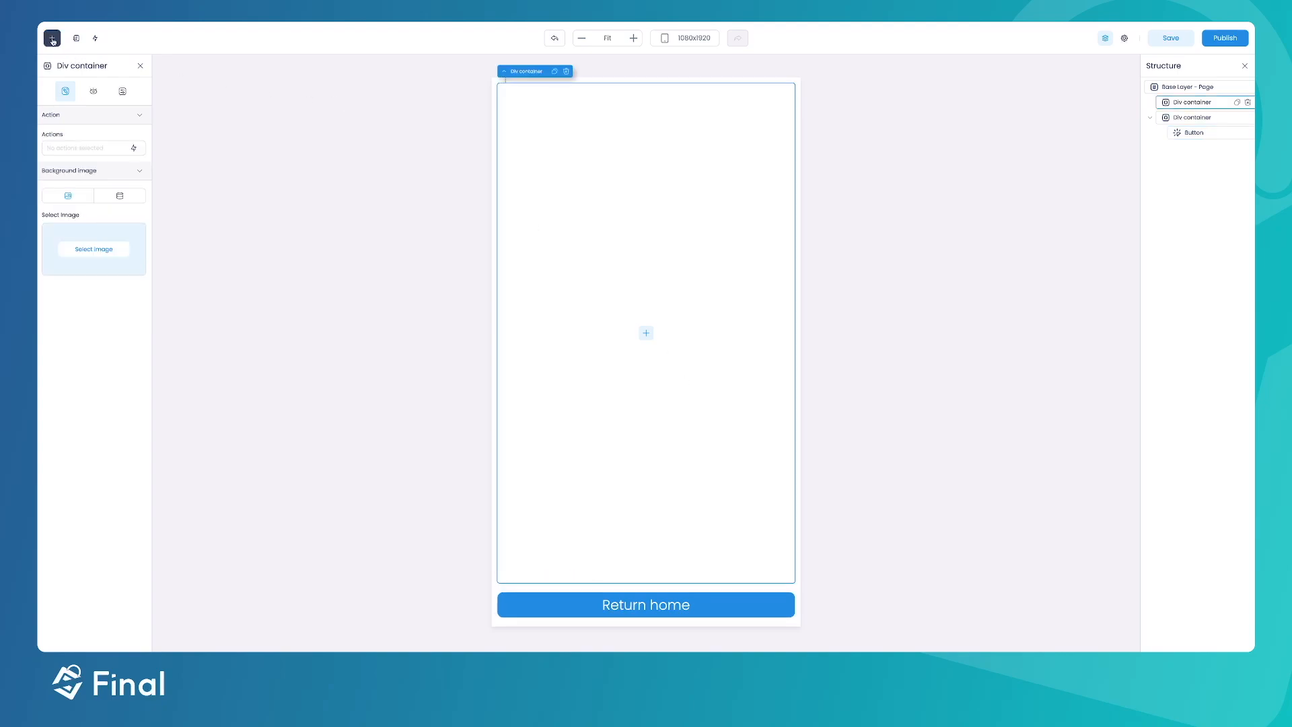
left_click(93, 90)
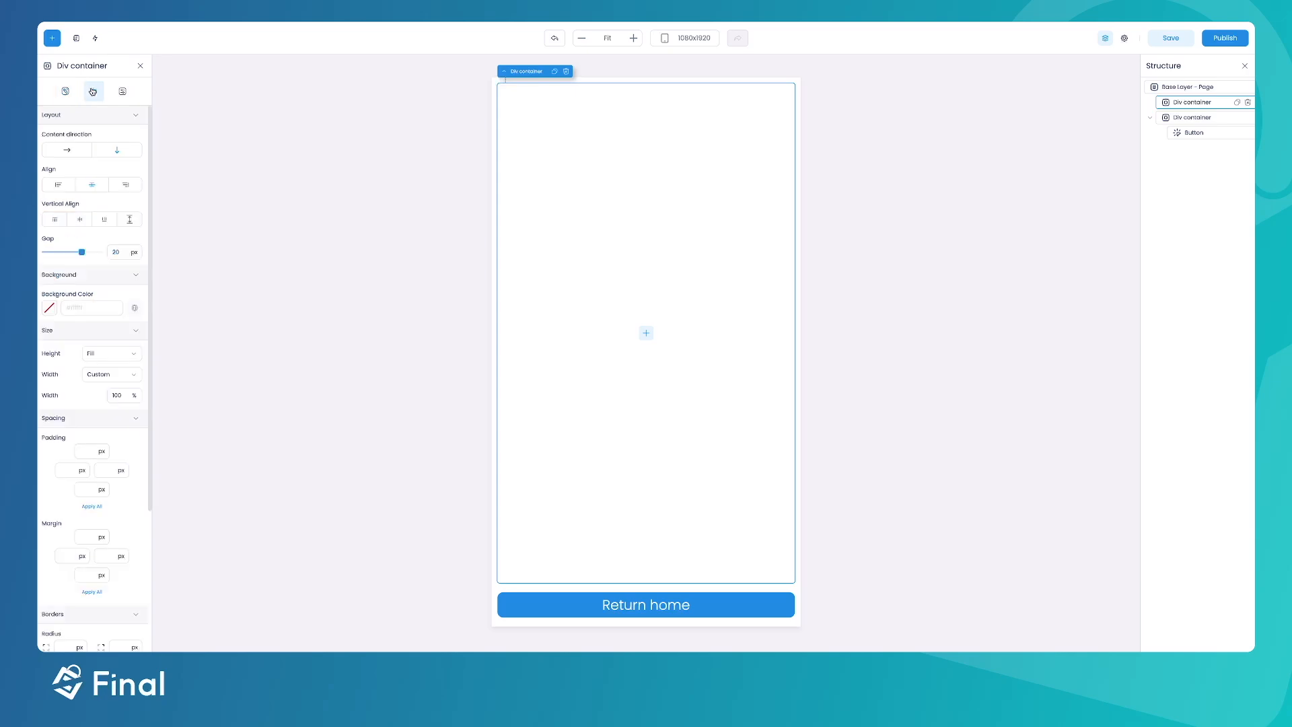
left_click_drag(69, 338, 47, 327)
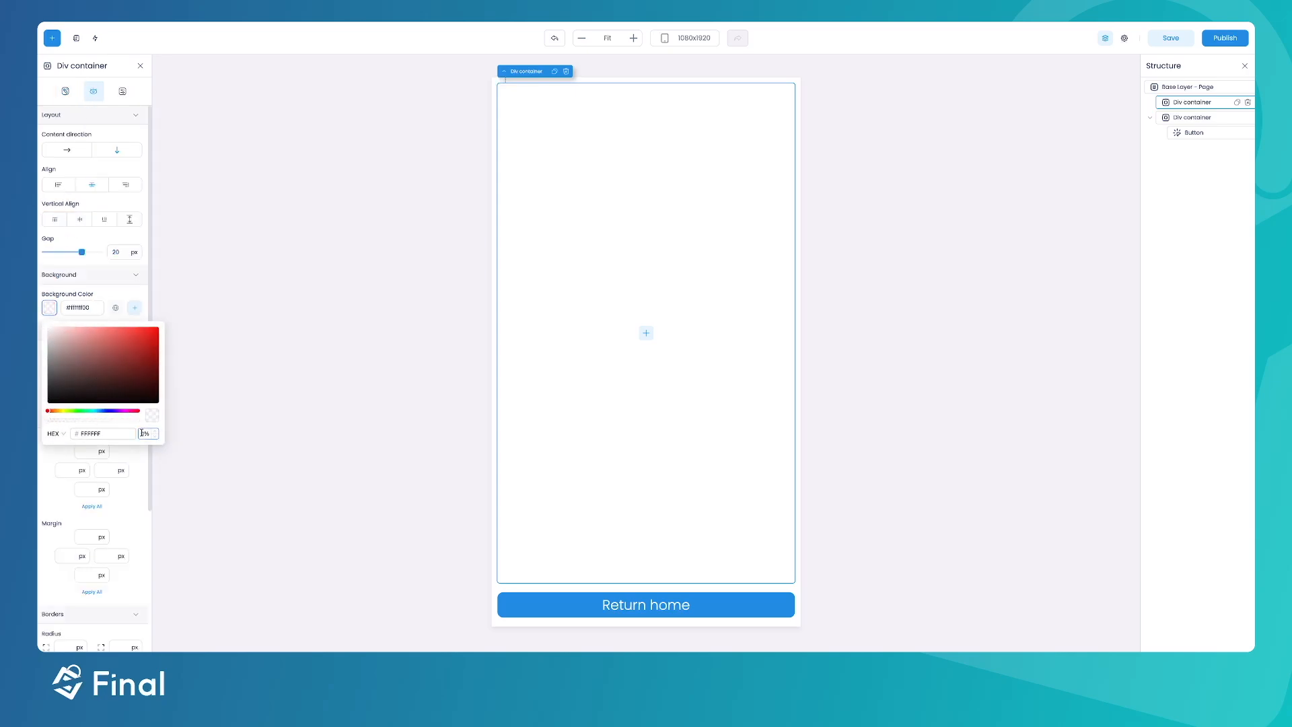
type("100")
left_click(126, 494)
- Set the body container's corner radius to 20 px on all corners
scroll(97, 543, "down", 3)
left_click(64, 478)
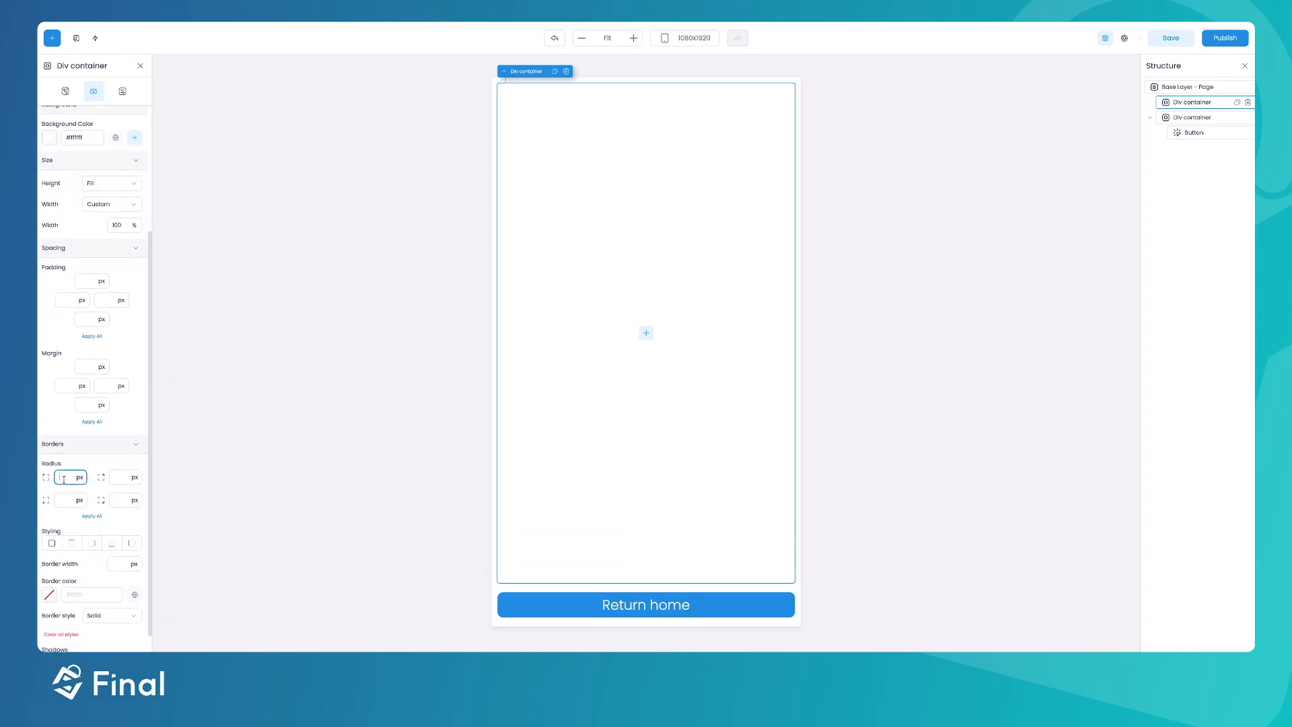
type("2")
- Set the page base layer's background color to light grey F4F3F3
left_click(1178, 87)
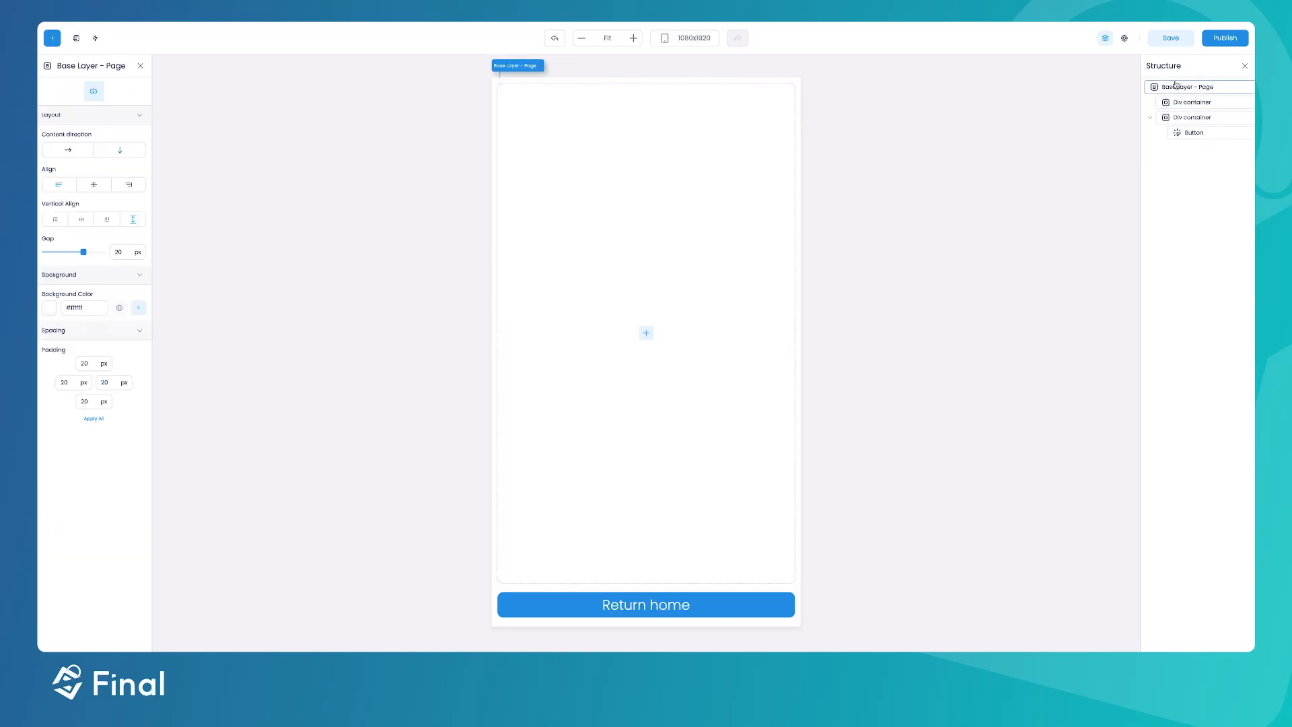
left_click(49, 307)
left_click(52, 340)
left_click_drag(52, 340, 48, 330)
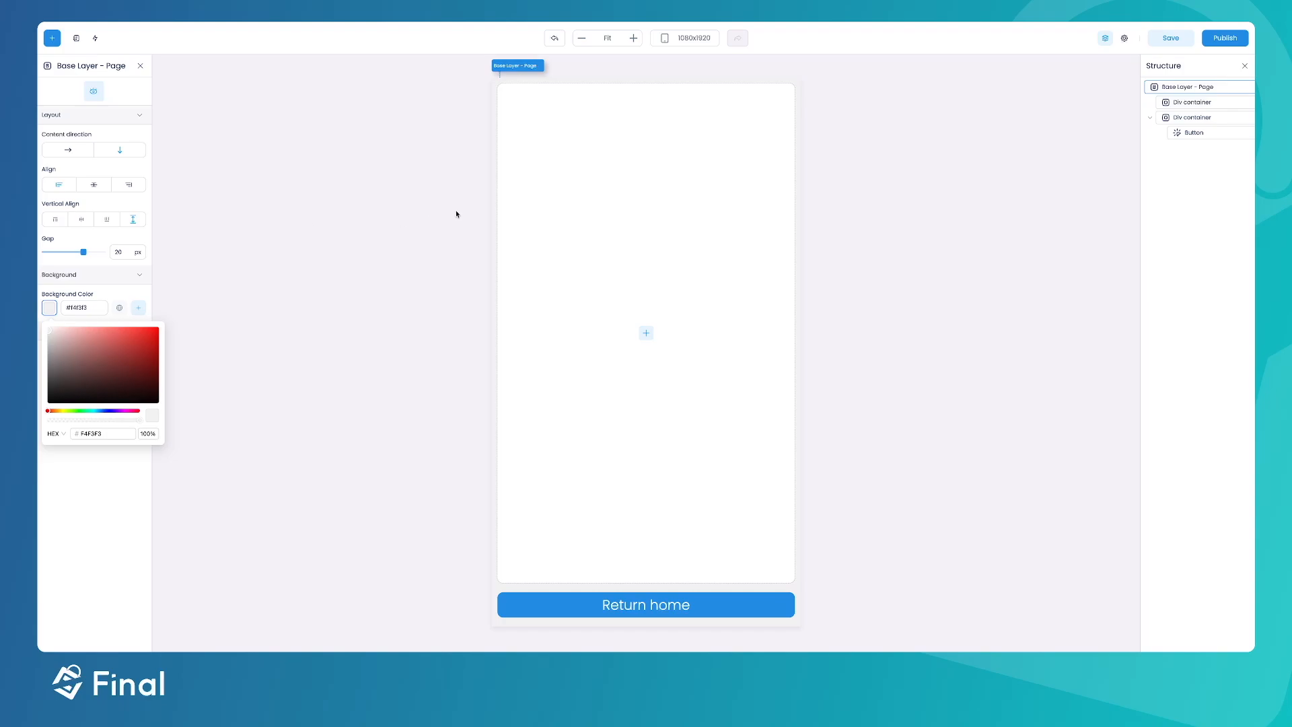
left_click(988, 118)
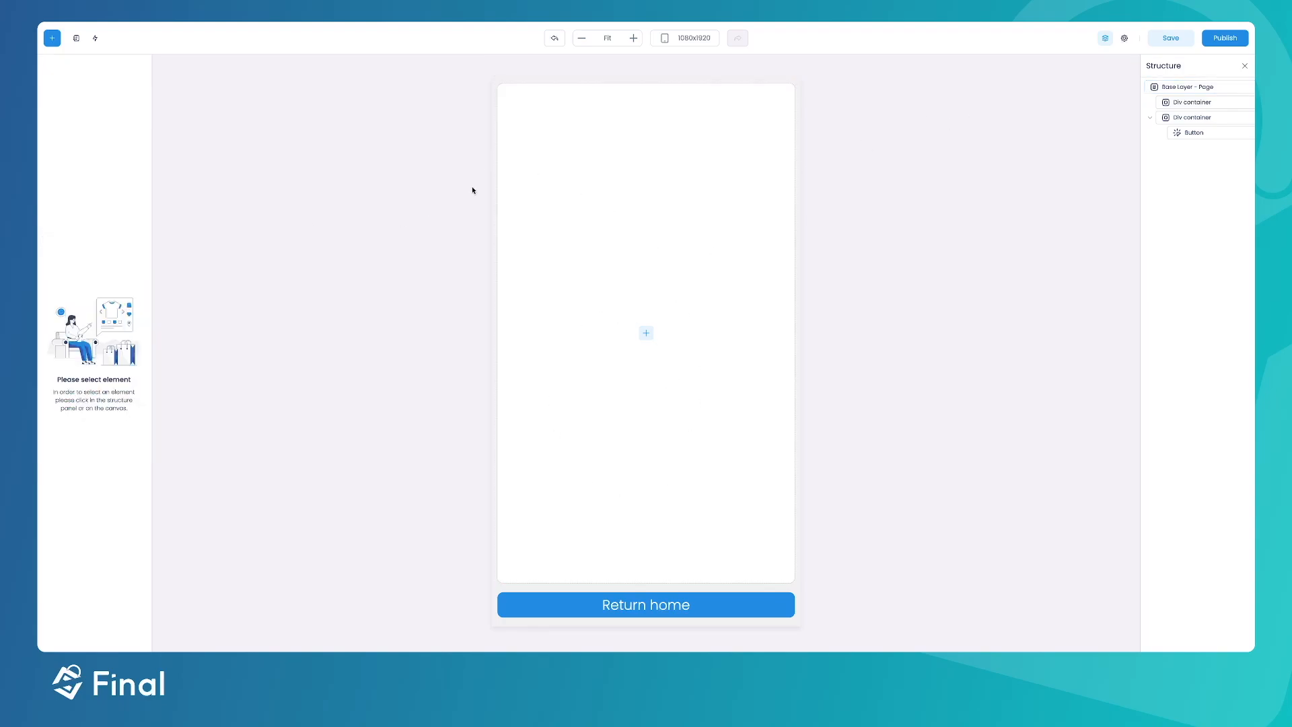
- Apply 20 px of padding to all sides of the body container
left_click(528, 210)
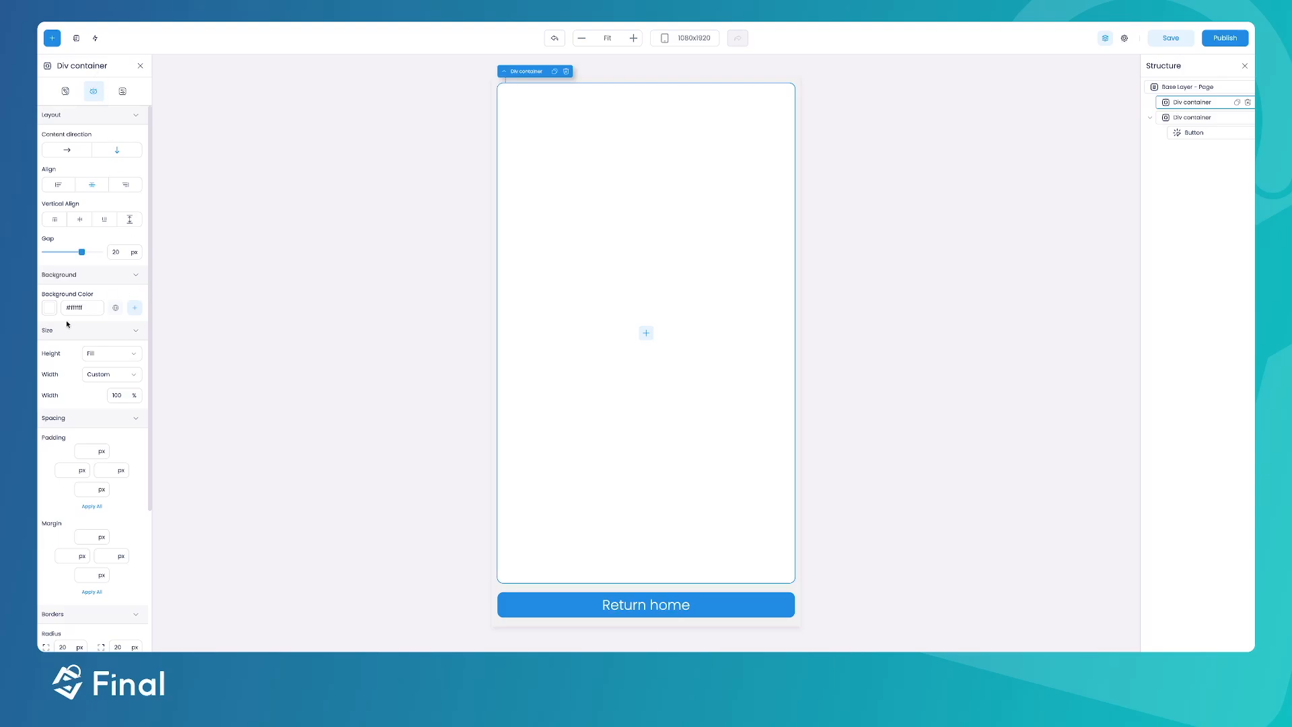
scroll(117, 305, "down", 1)
left_click(85, 397)
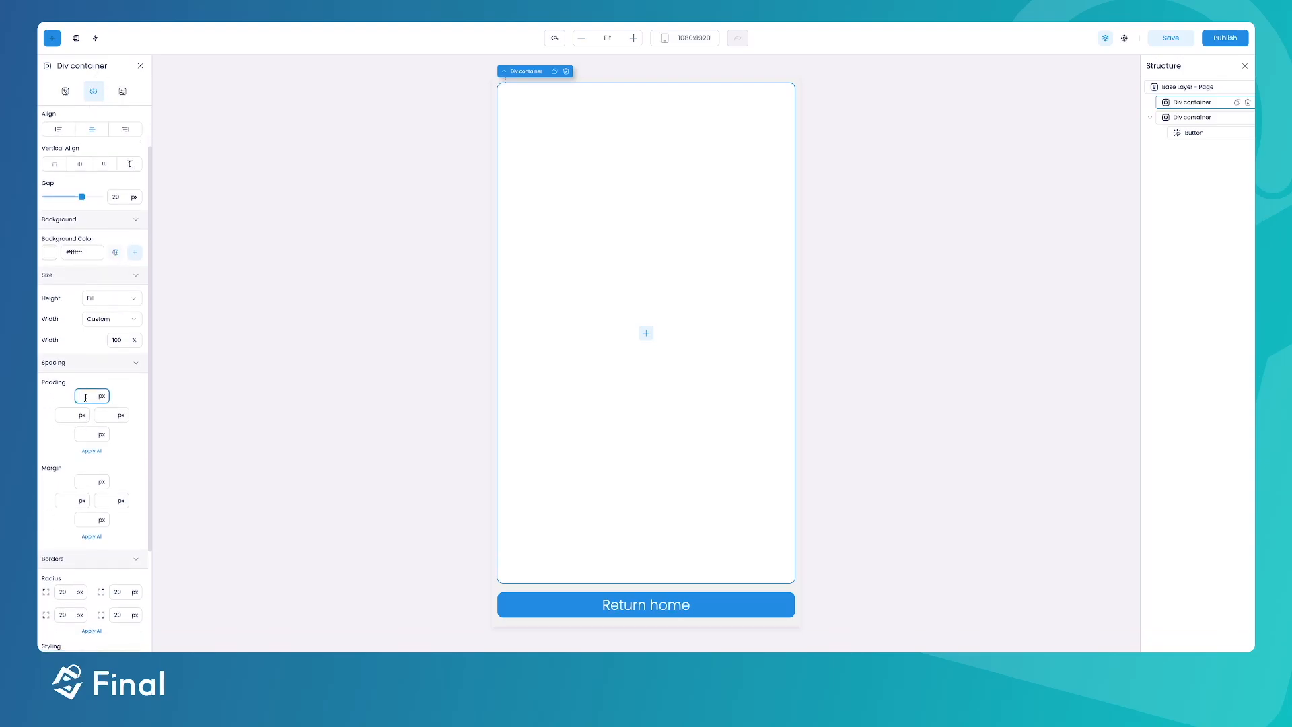
type("20")
left_click(92, 451)
- Add an image element to the body container and link it to the Product image dynamic data
left_click(52, 38)
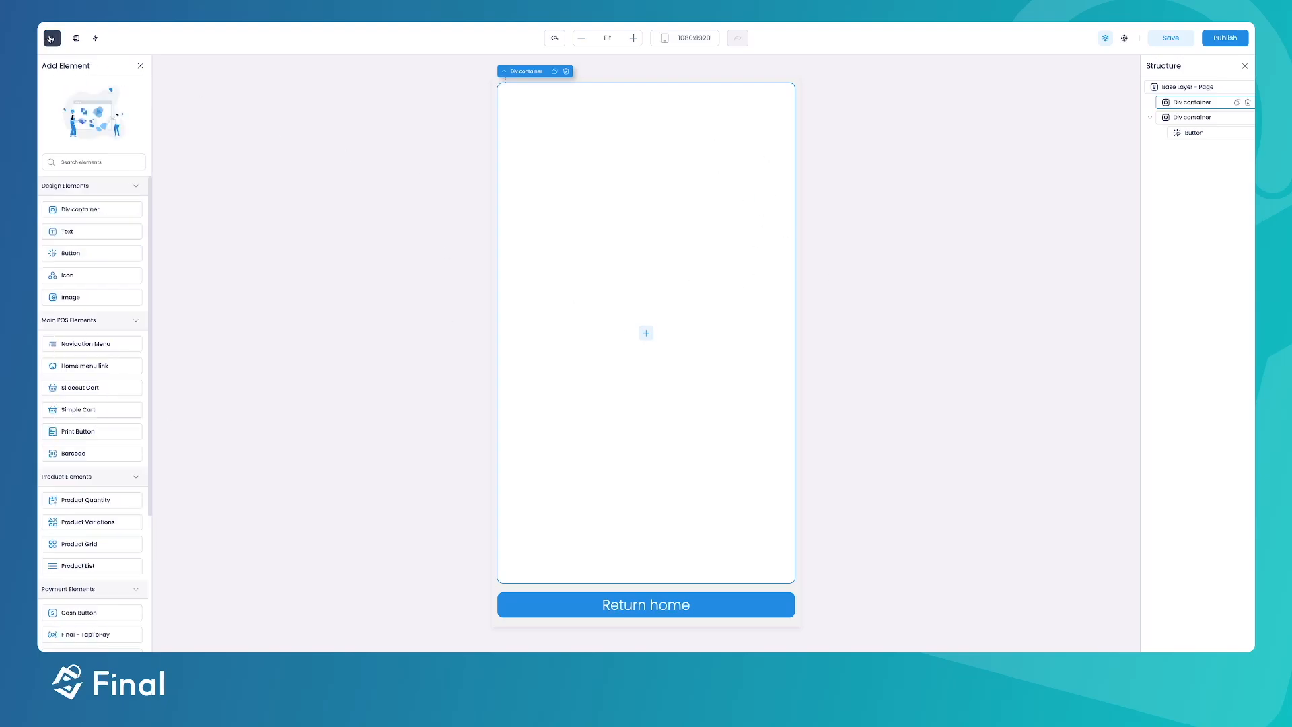
left_click_drag(71, 296, 646, 276)
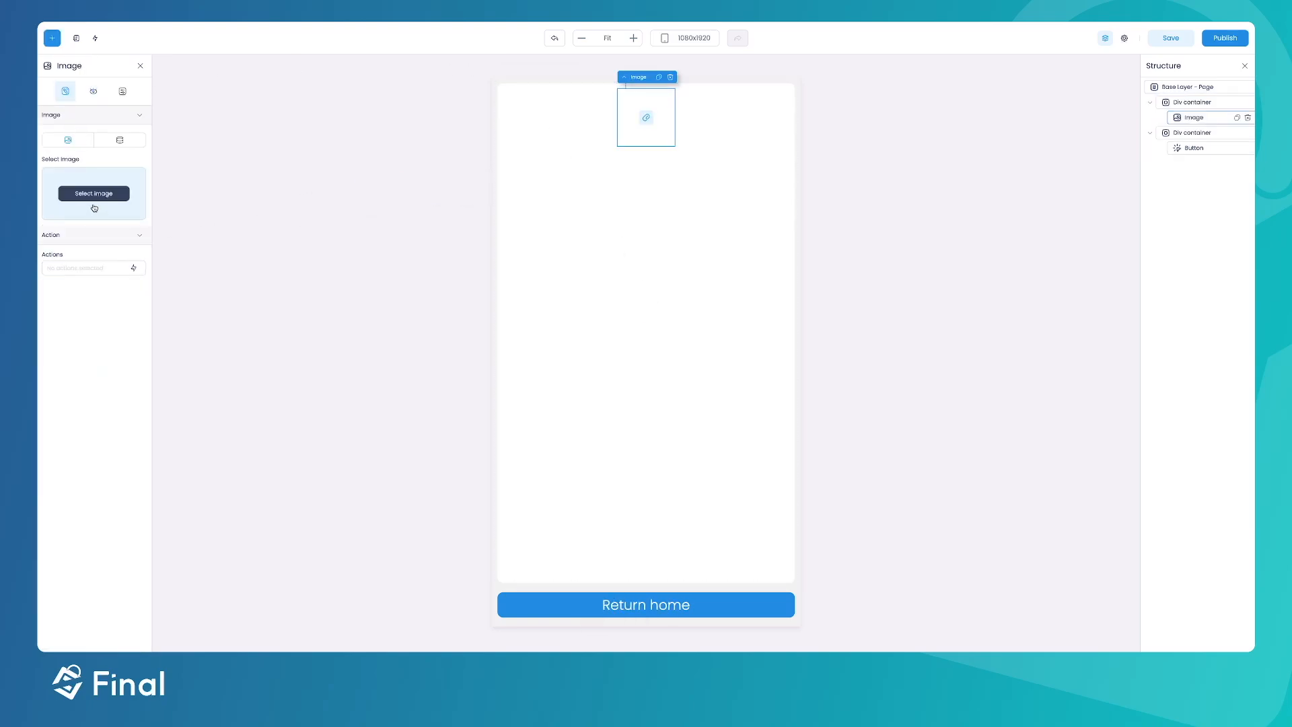
left_click(111, 142)
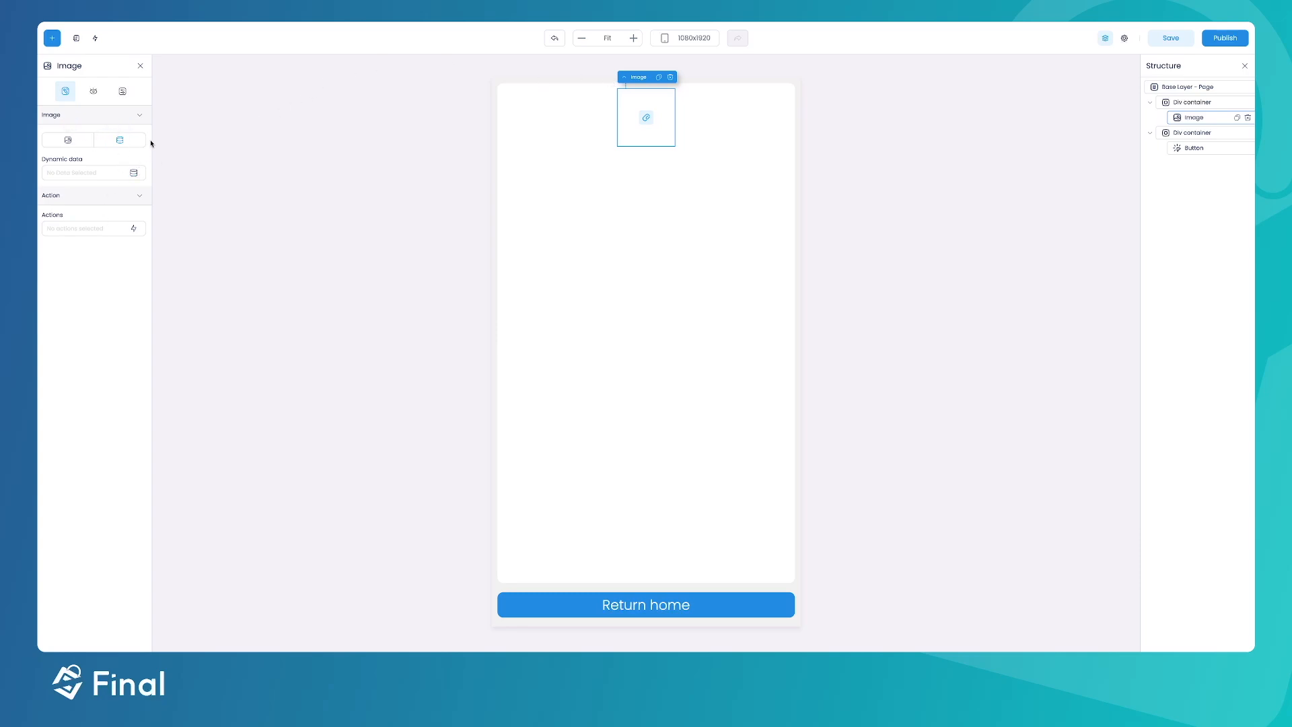
left_click(134, 173)
left_click(471, 237)
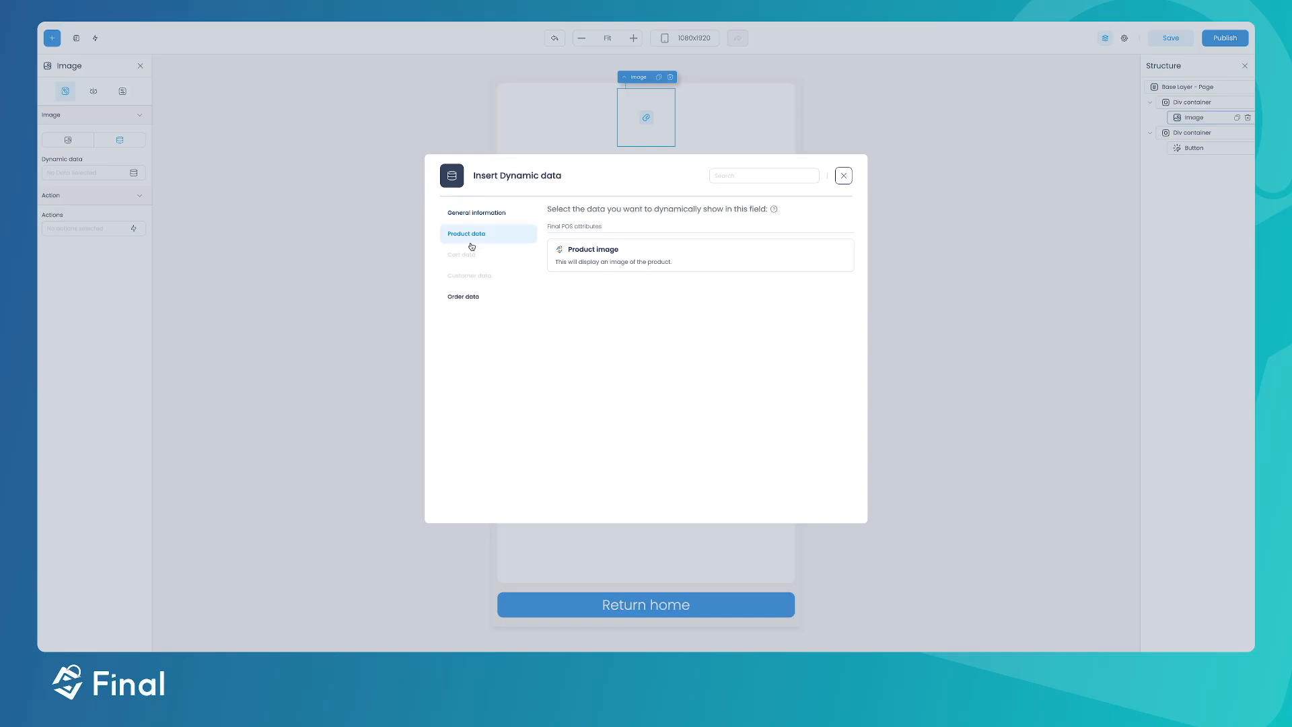
left_click(575, 260)
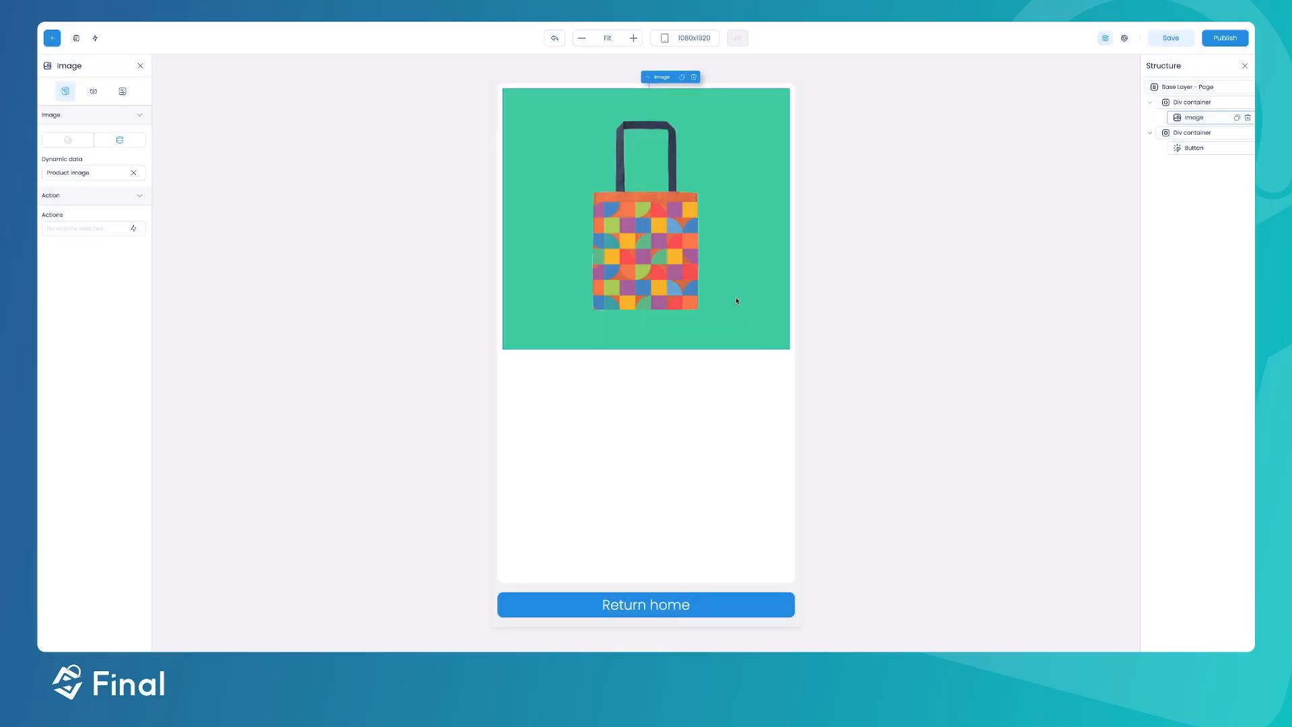
- Try a top padding of 0 px on the body container, and restore it to 20 px
left_click(724, 375)
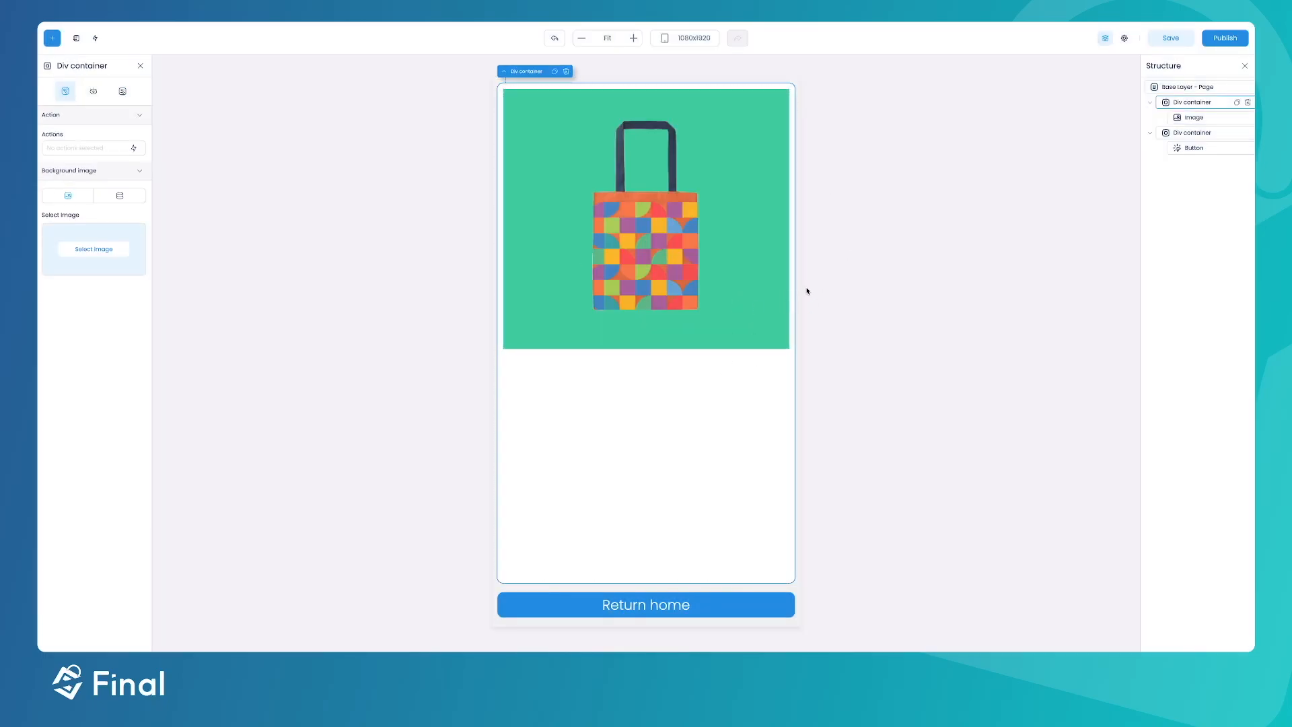
left_click(94, 98)
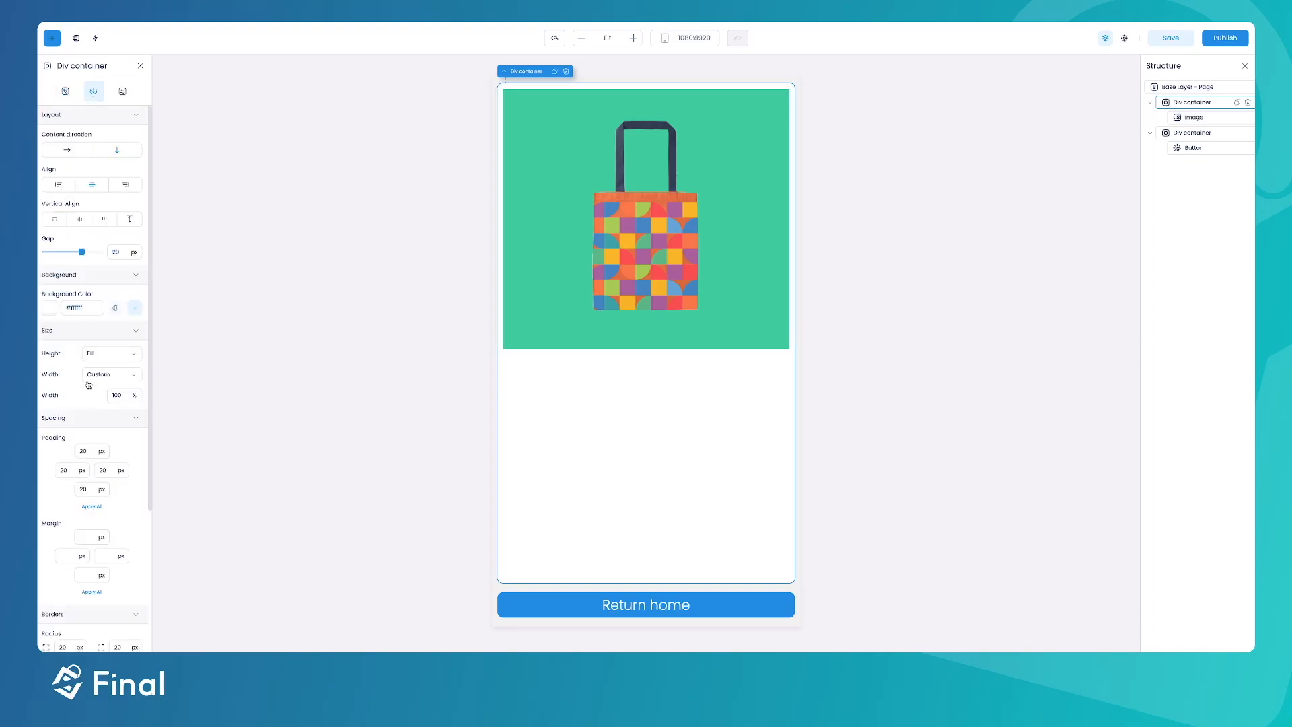
left_click_drag(88, 452, 49, 445)
type("0")
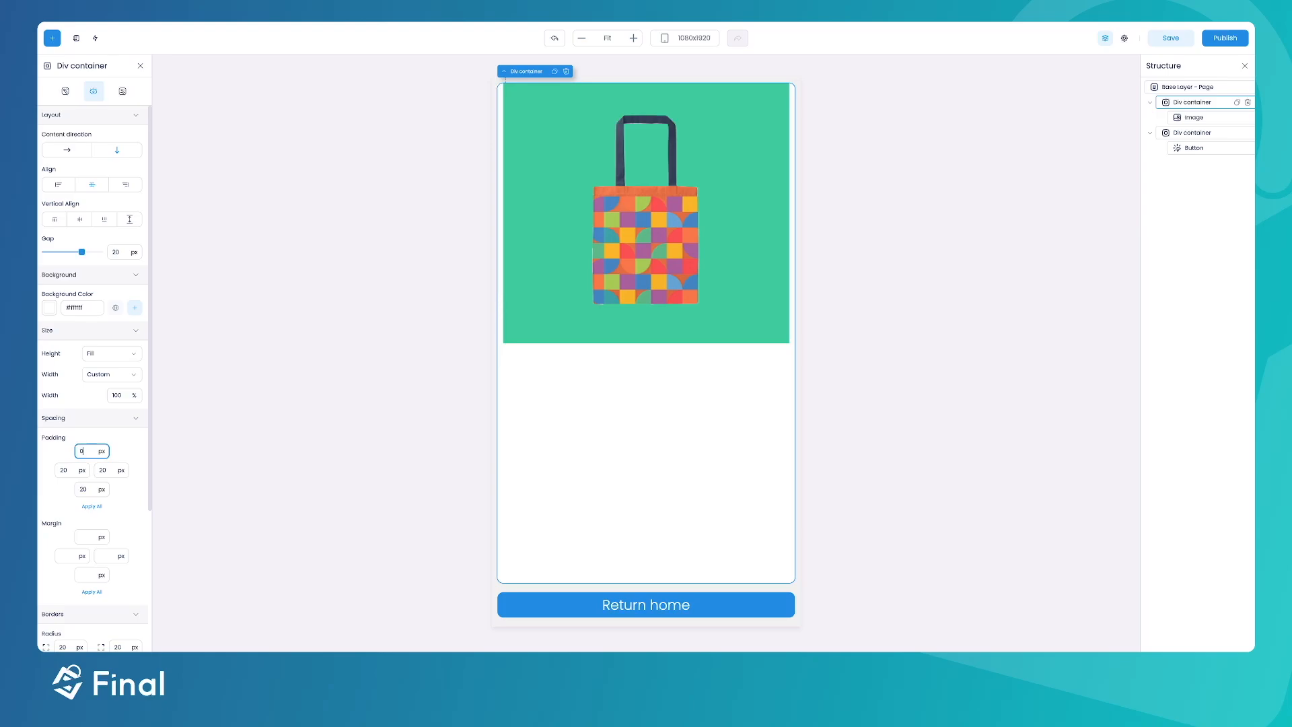
key("BackSpace")
type("20")
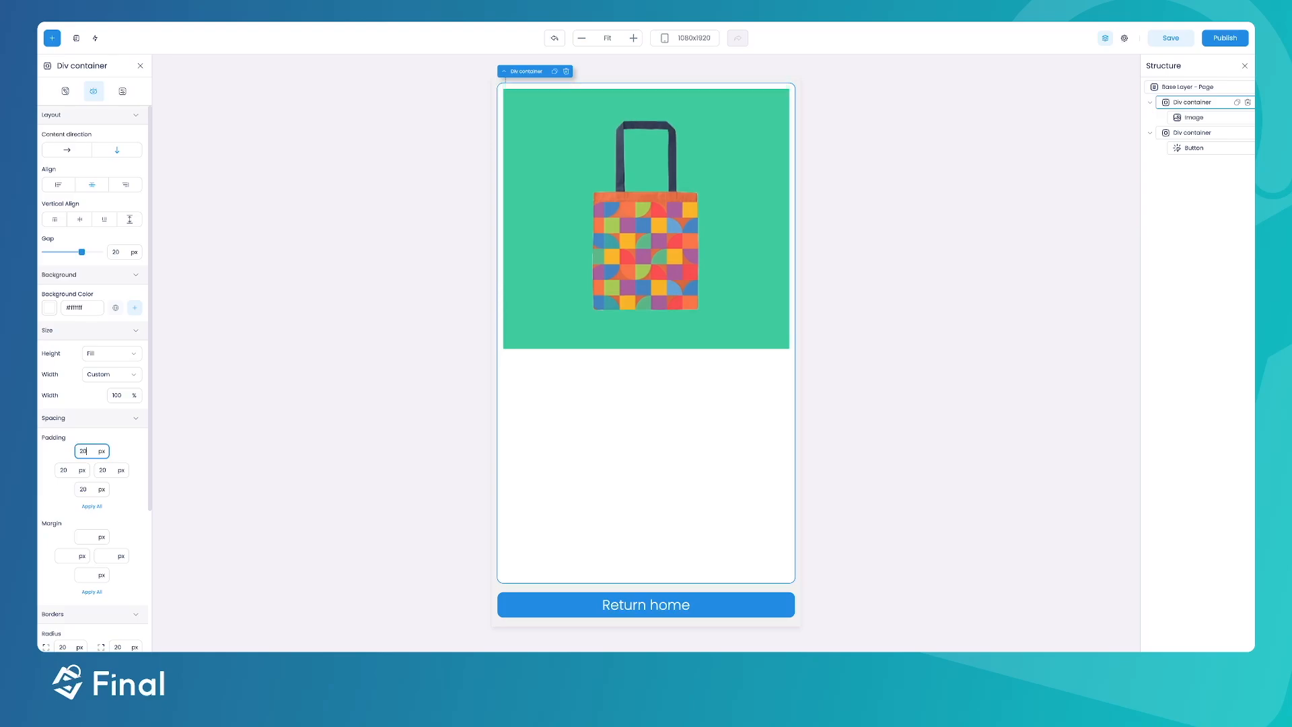
- Round all four corners of the product image using its border radius
left_click(578, 265)
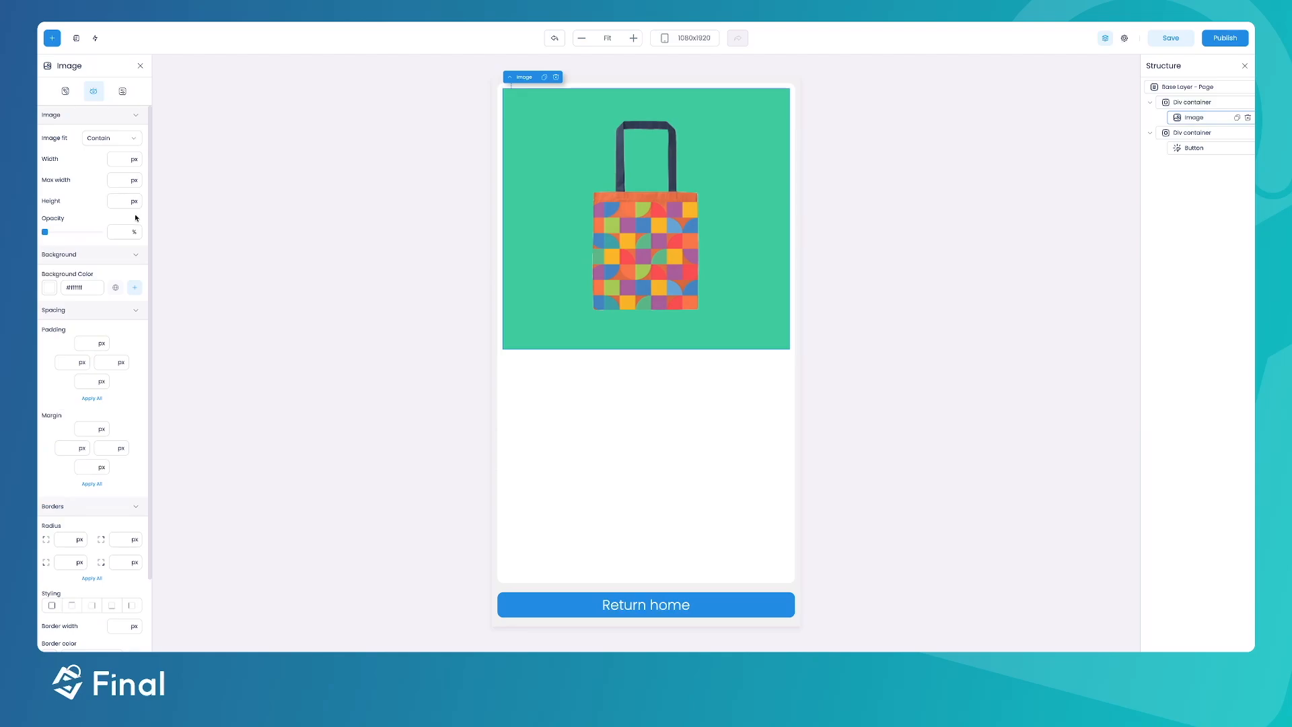
left_click(65, 538)
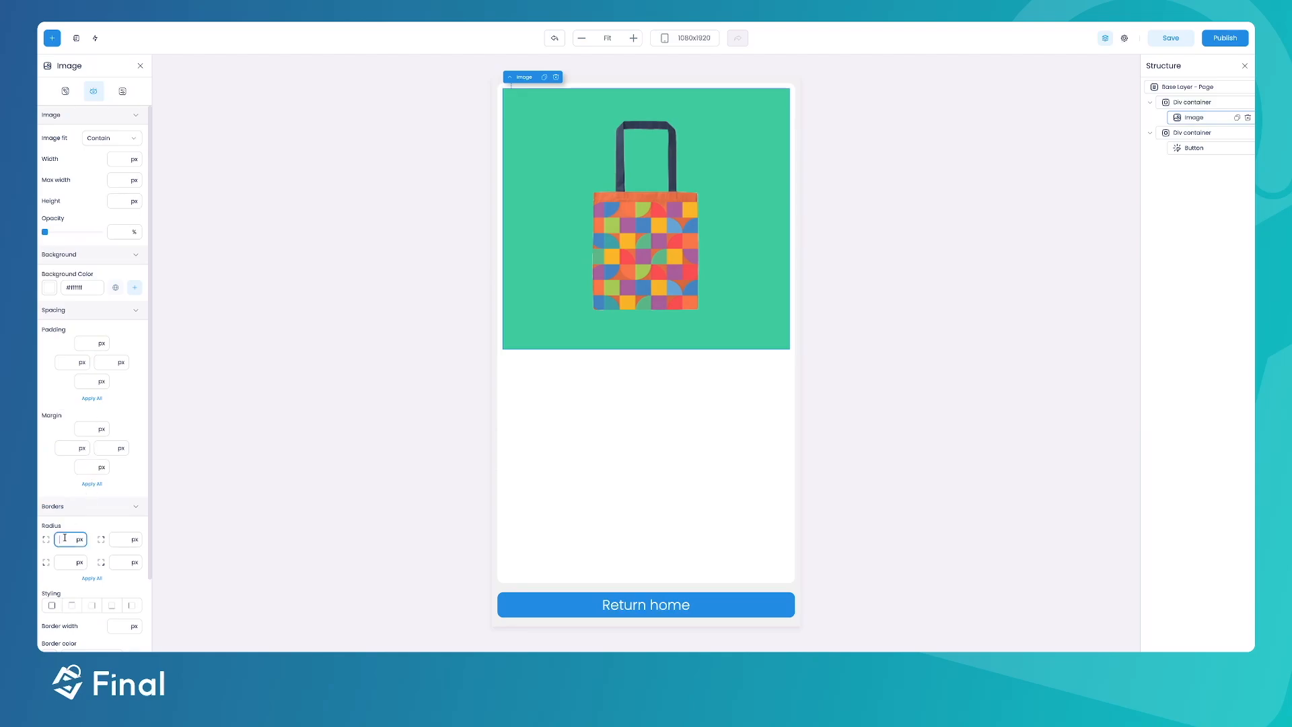
left_click(92, 578)
- Add a text element to the body container below the product image
left_click(727, 447)
left_click(52, 38)
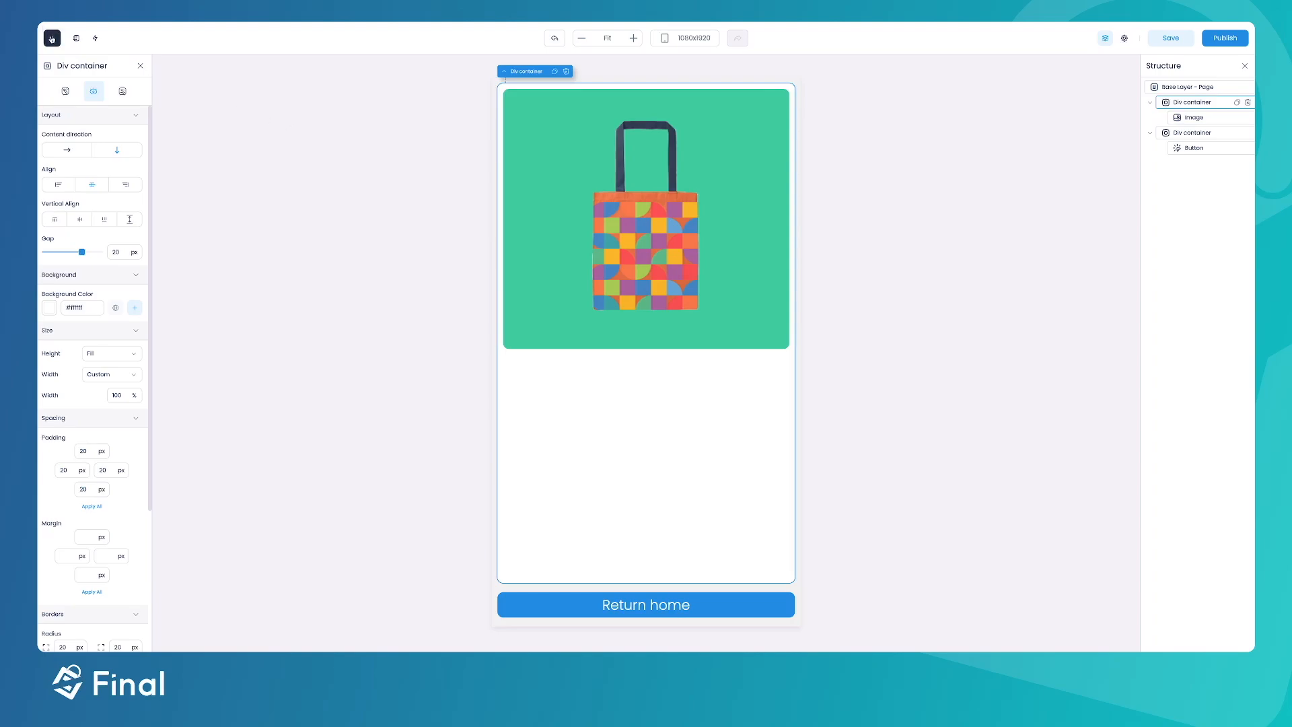
left_click(73, 231)
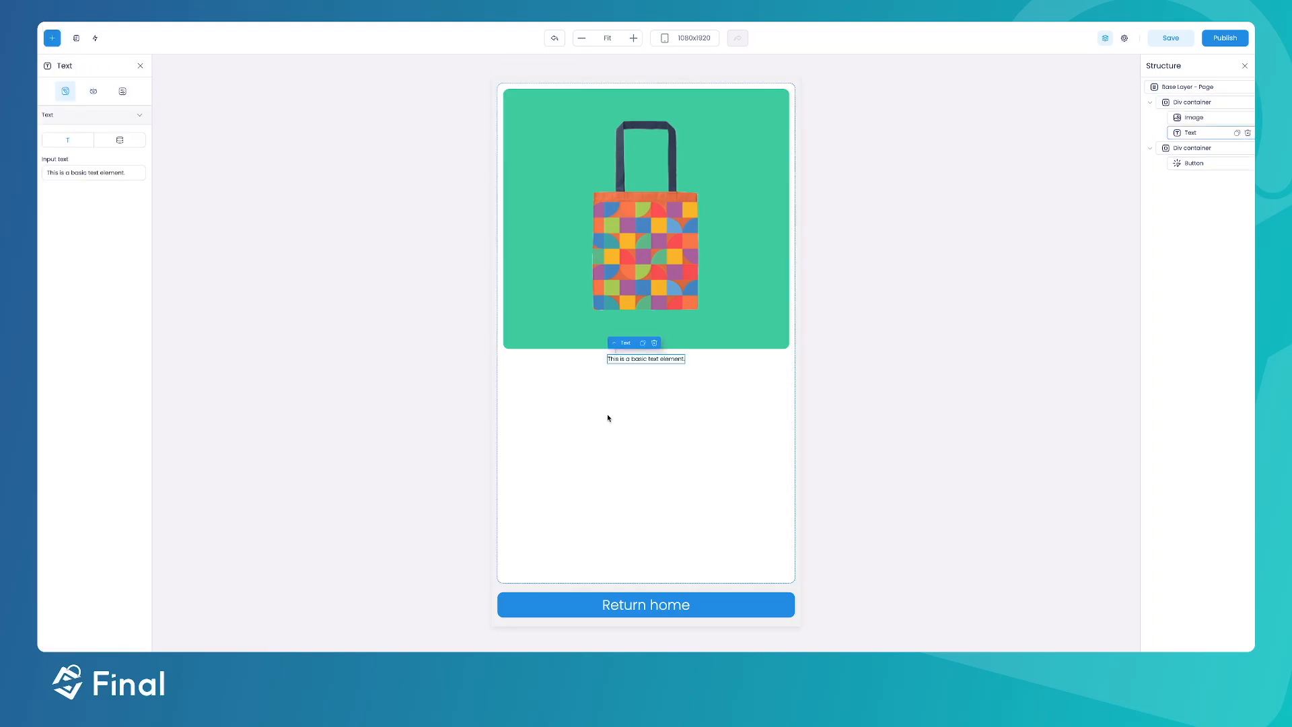
- Align the body container's contents to the left
left_click(589, 375)
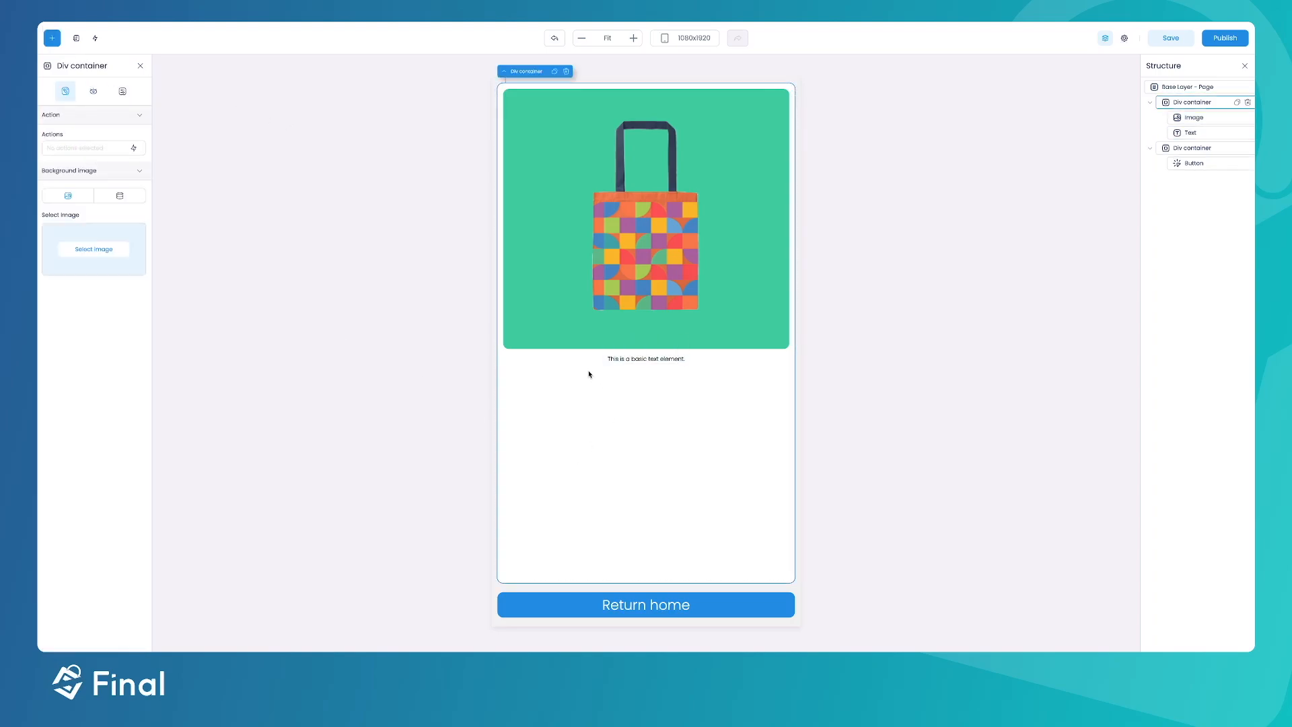
left_click(93, 91)
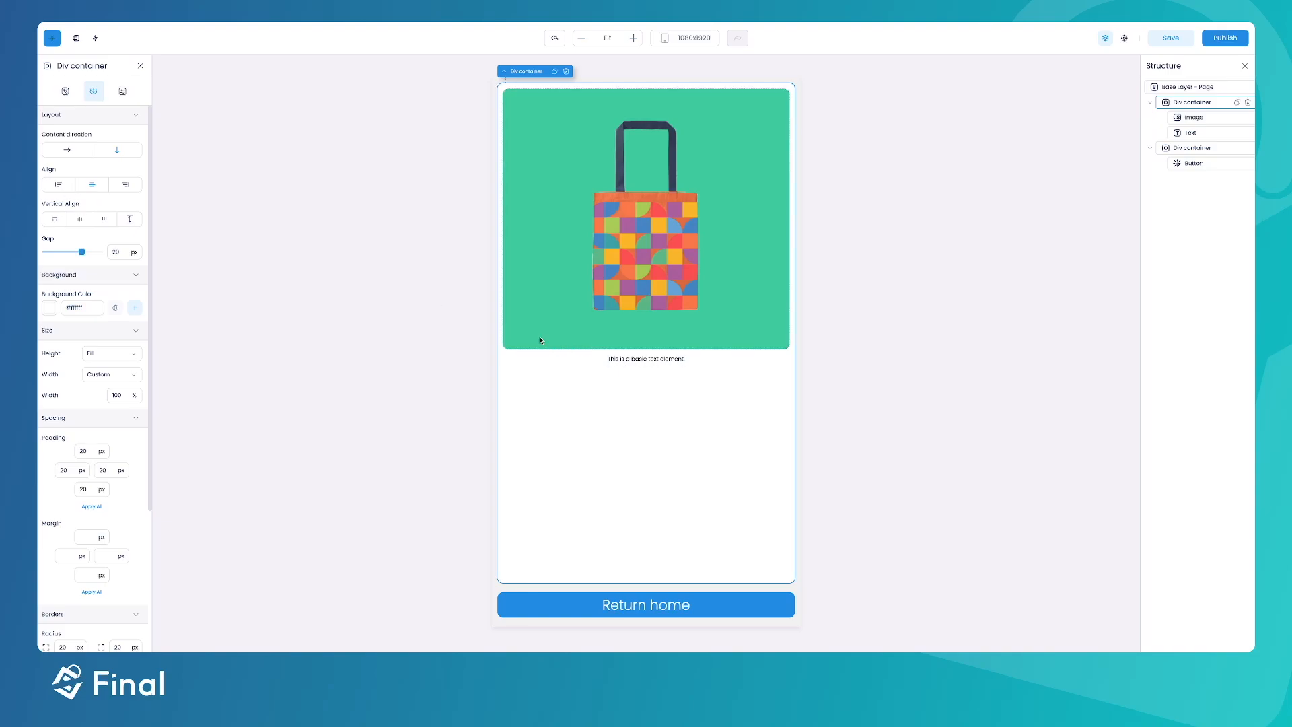
left_click(59, 186)
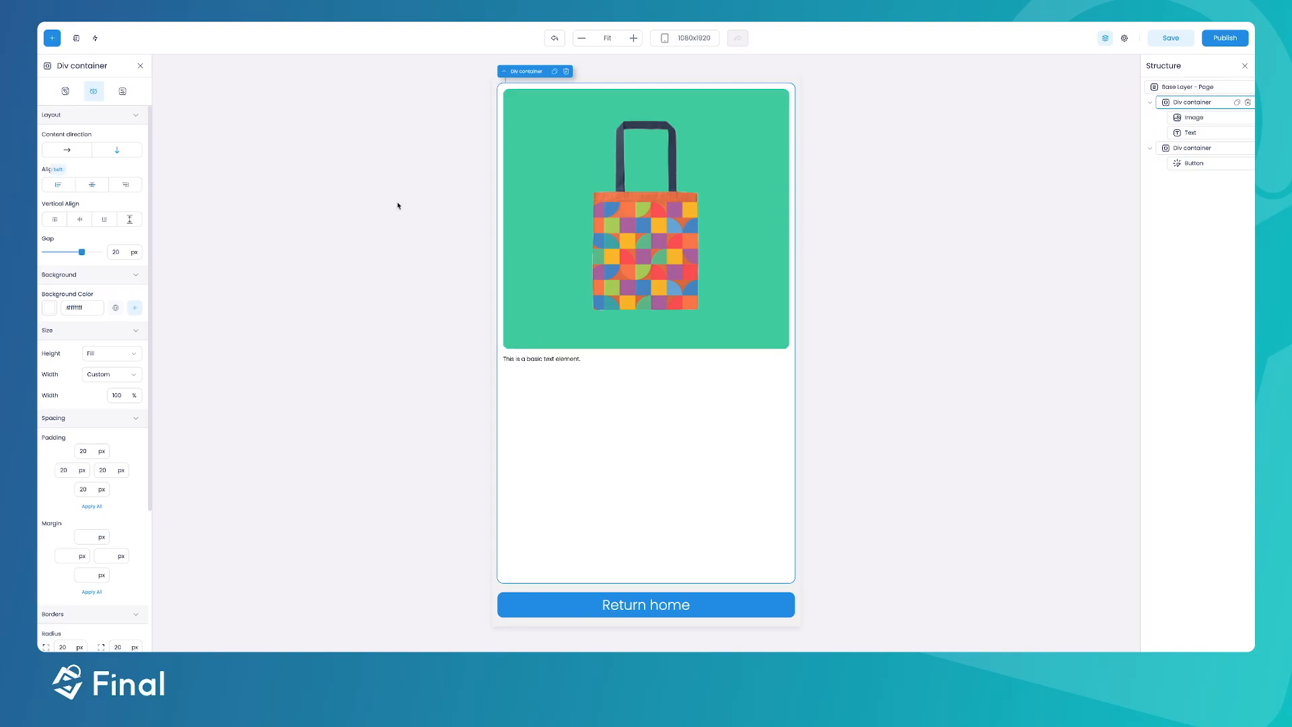
- Set the text element's font size to 36 px and open its content settings
left_click(515, 361)
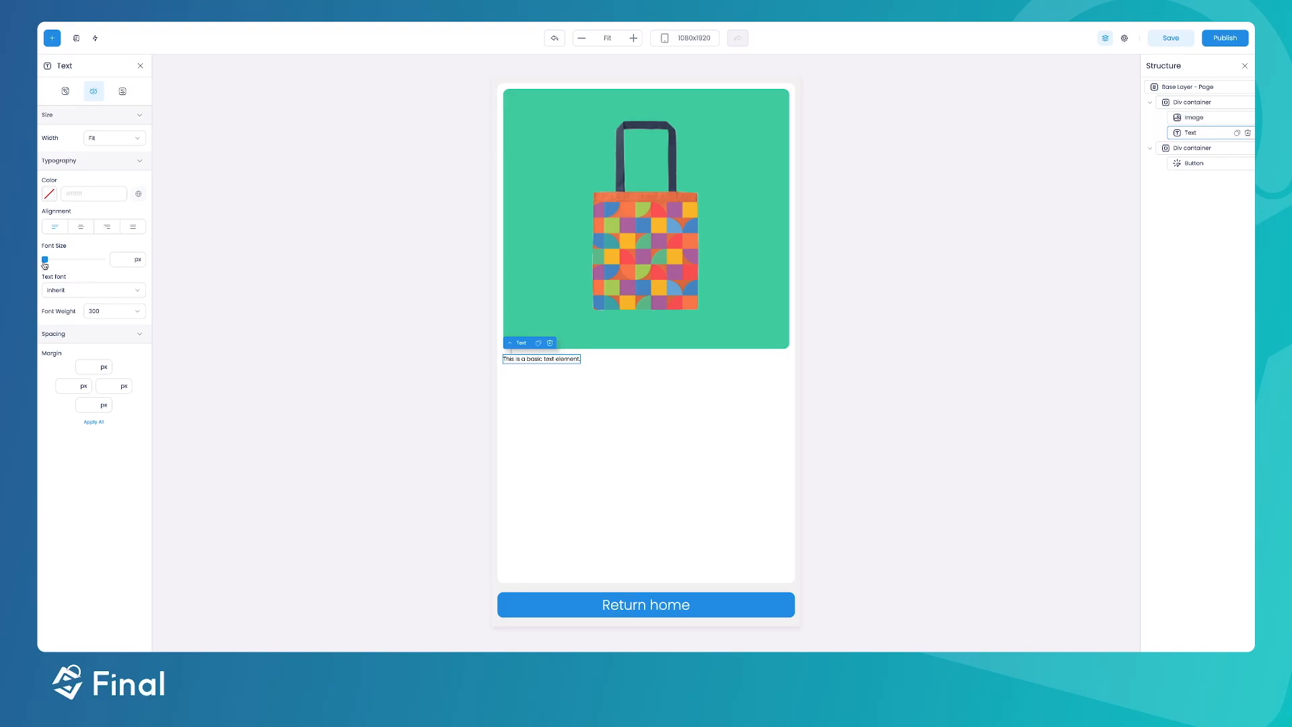
left_click_drag(46, 259, 86, 262)
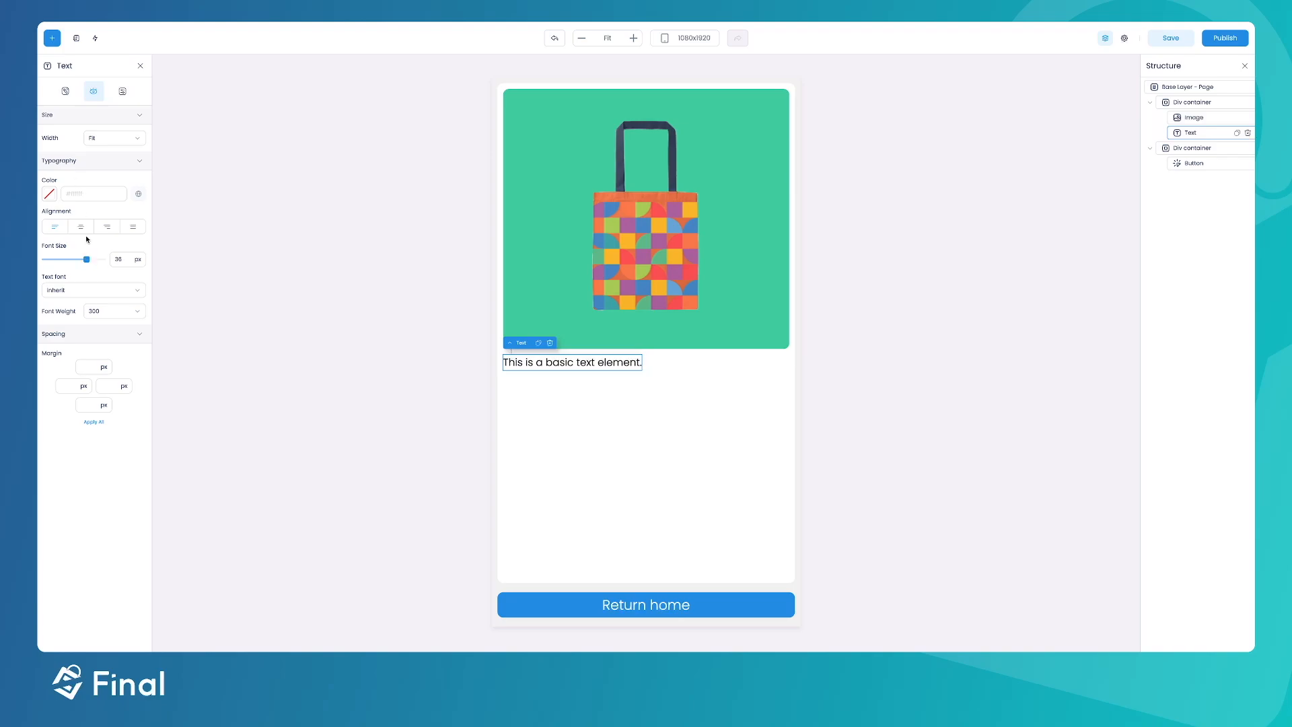
left_click(124, 91)
left_click(65, 91)
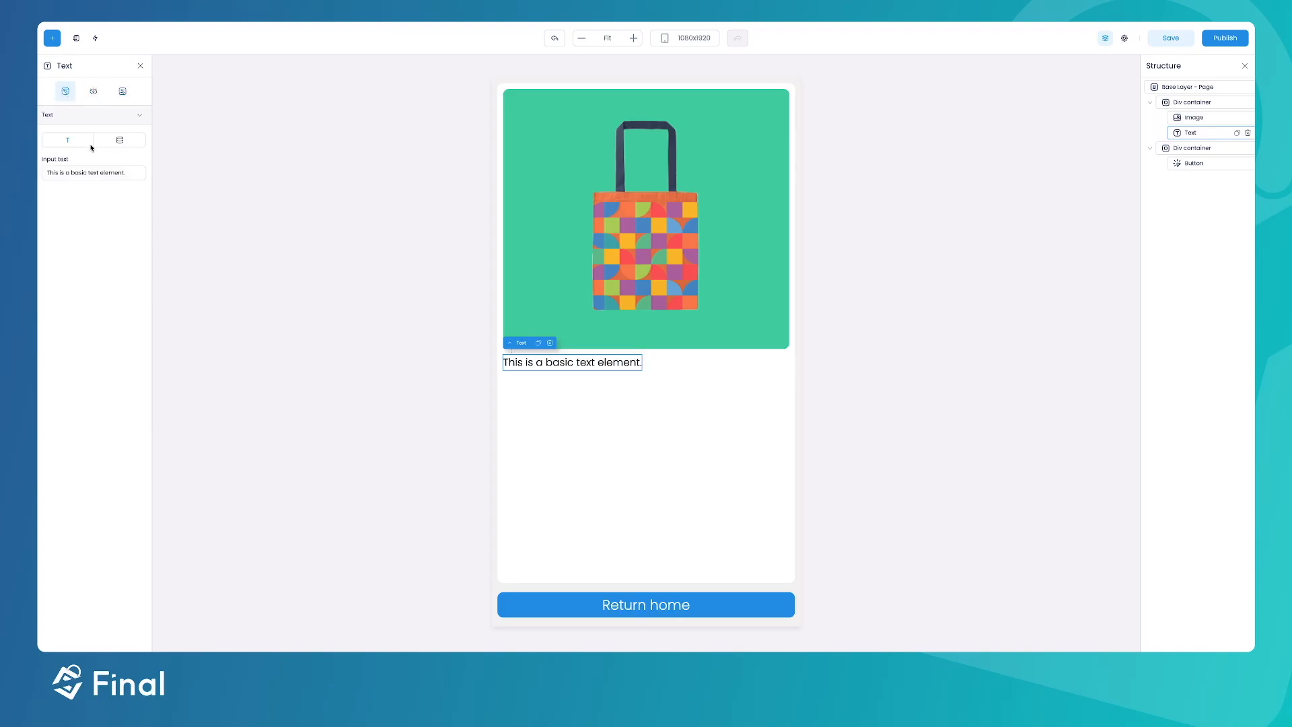
- Switch the text element below the image to dynamic data and bind it to the Product name attribute
left_click(118, 143)
left_click(133, 173)
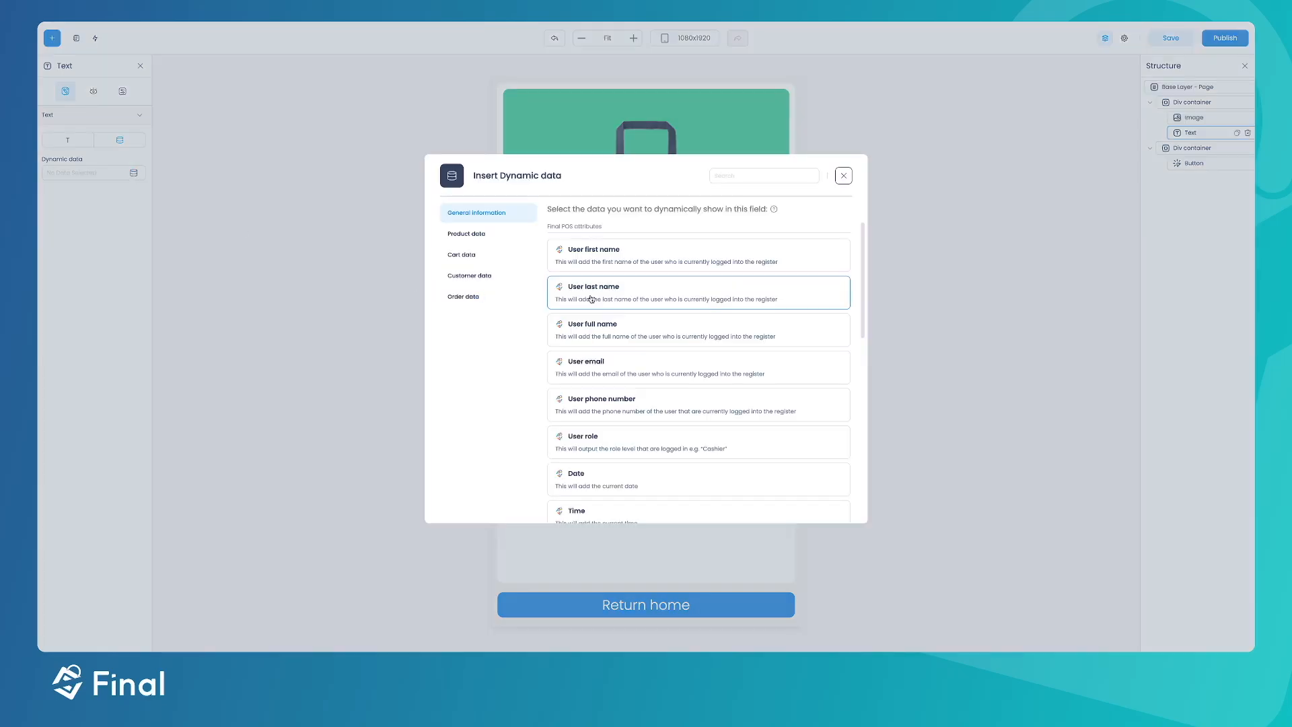
left_click(471, 233)
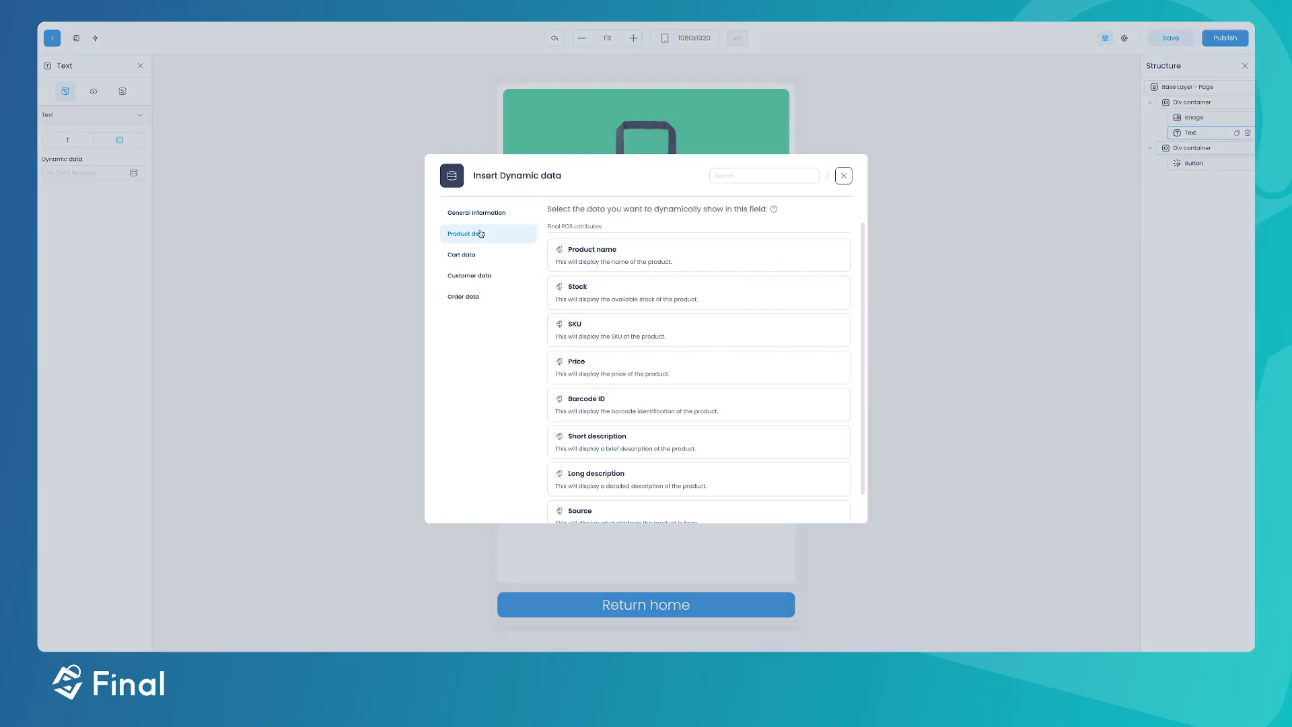
left_click(582, 255)
- Prepend "Product Name:" to the dynamic product name text
left_click(123, 91)
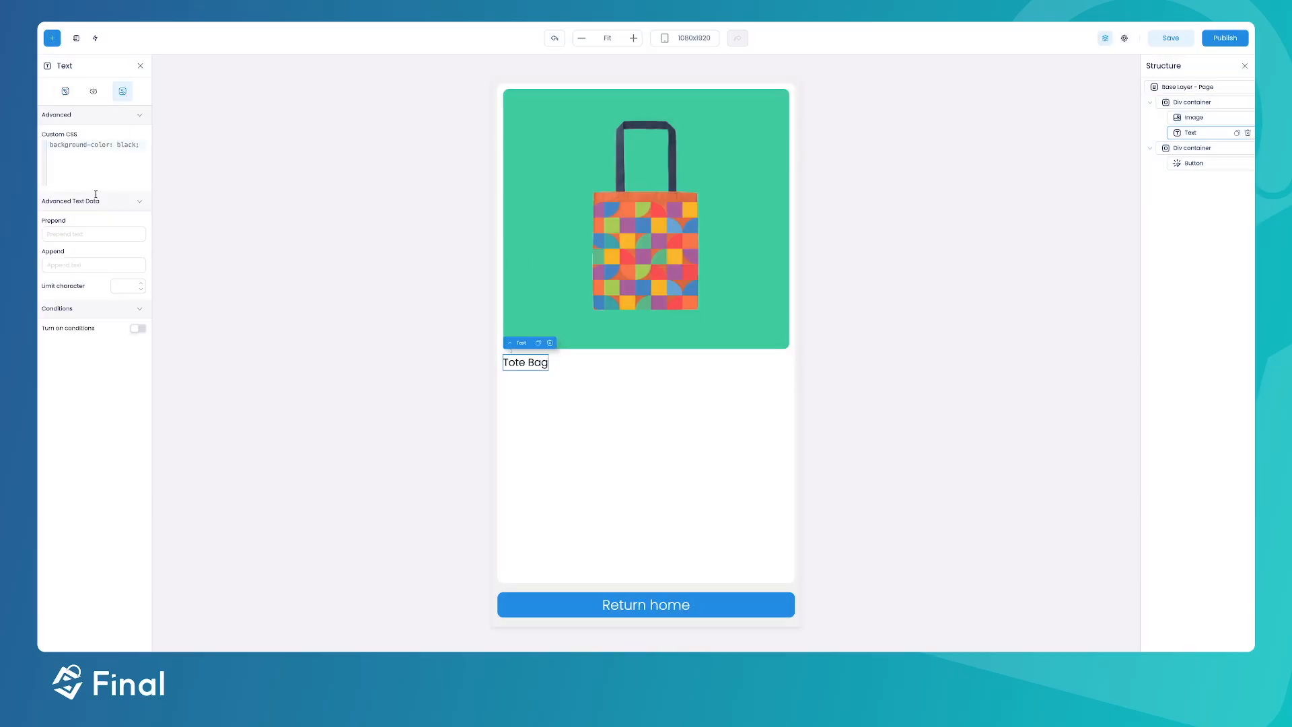
left_click(72, 230)
type("Name")
key("ctrl+a")
type("Product Name:")
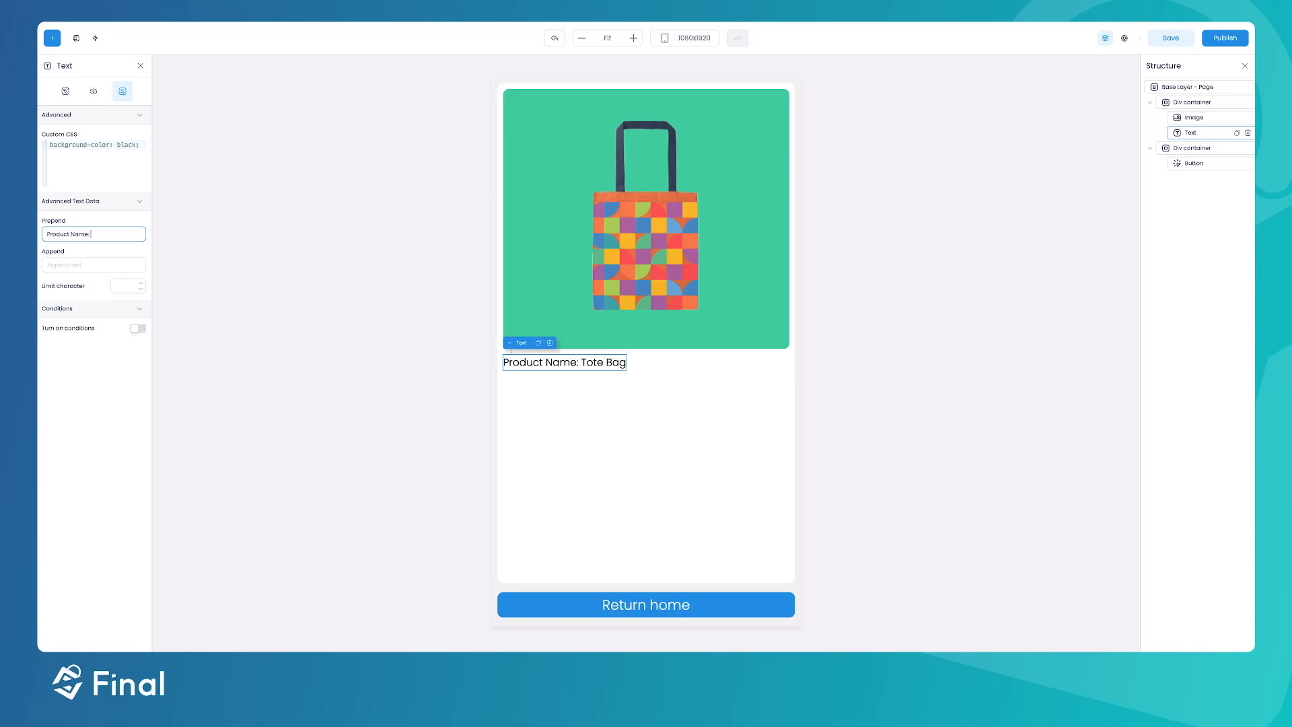
left_click(679, 395)
- Set the font weight of the prepended "Product Name:" label to 500
left_click(599, 364)
left_click(94, 91)
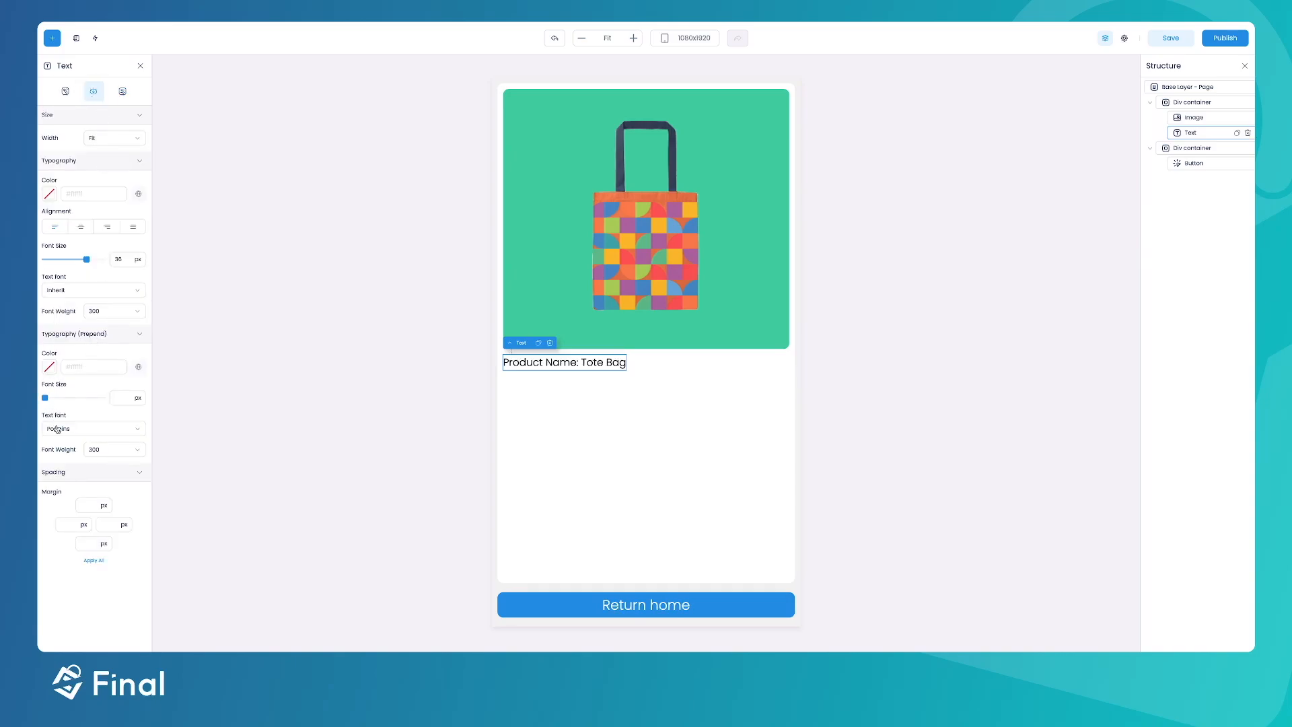
left_click(97, 449)
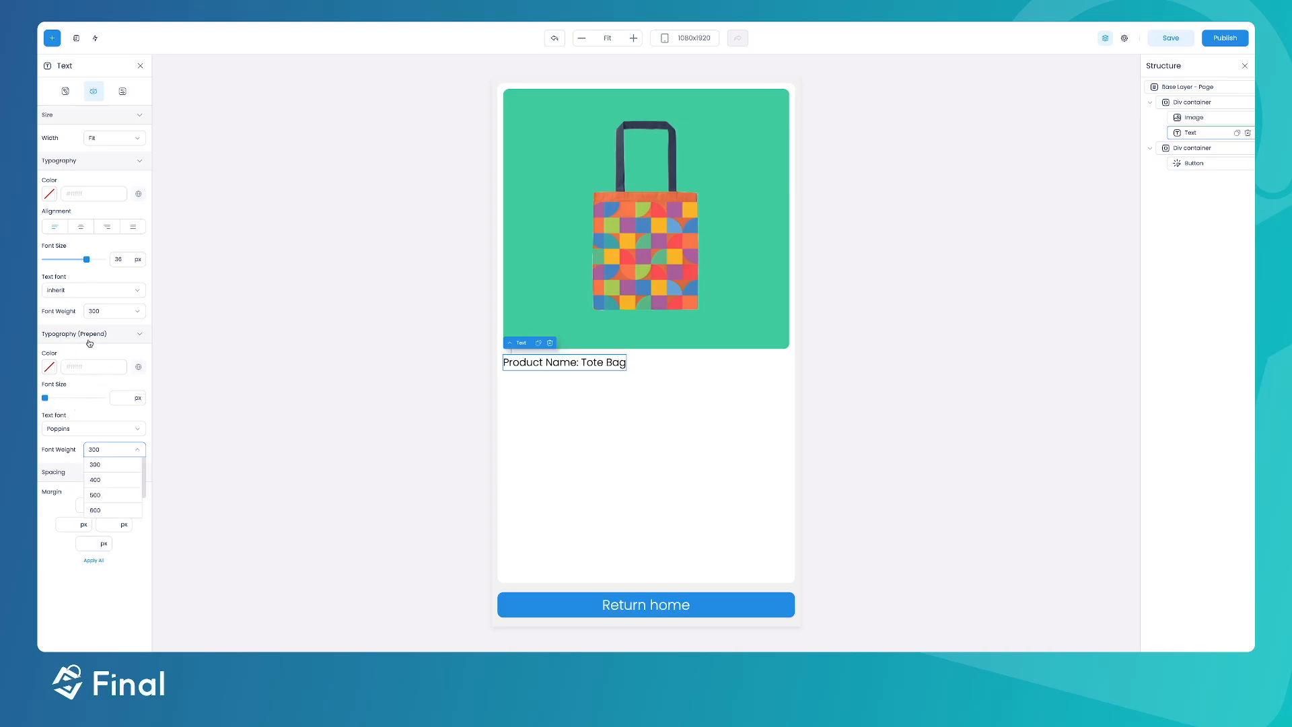
left_click(94, 496)
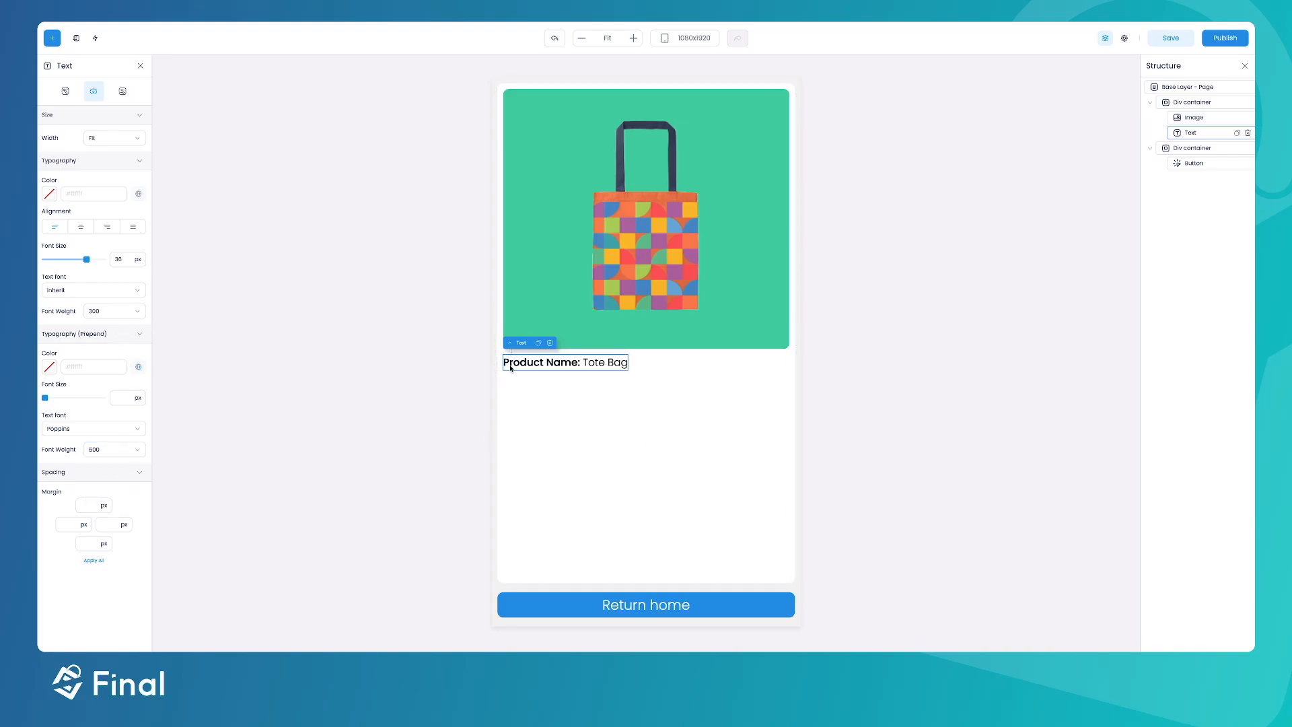
left_click(612, 395)
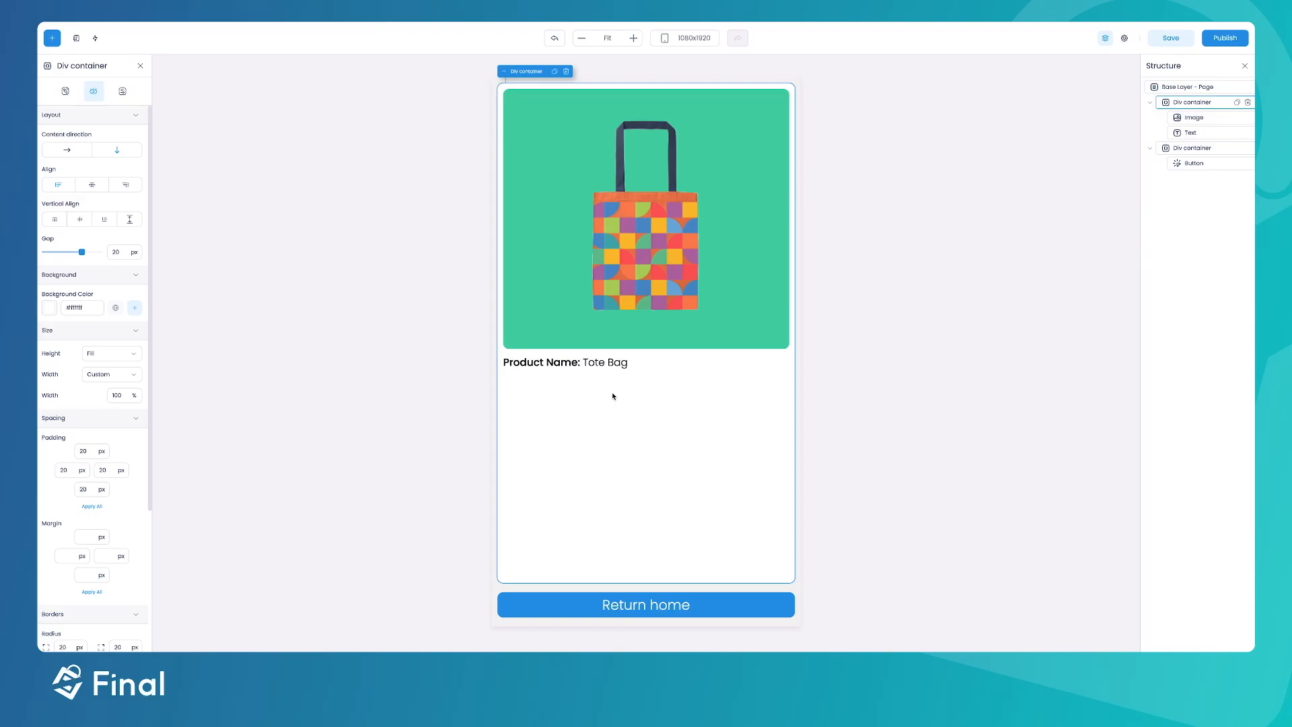
- Duplicate the product name text element three times so there are four stacked text lines
left_click(591, 367)
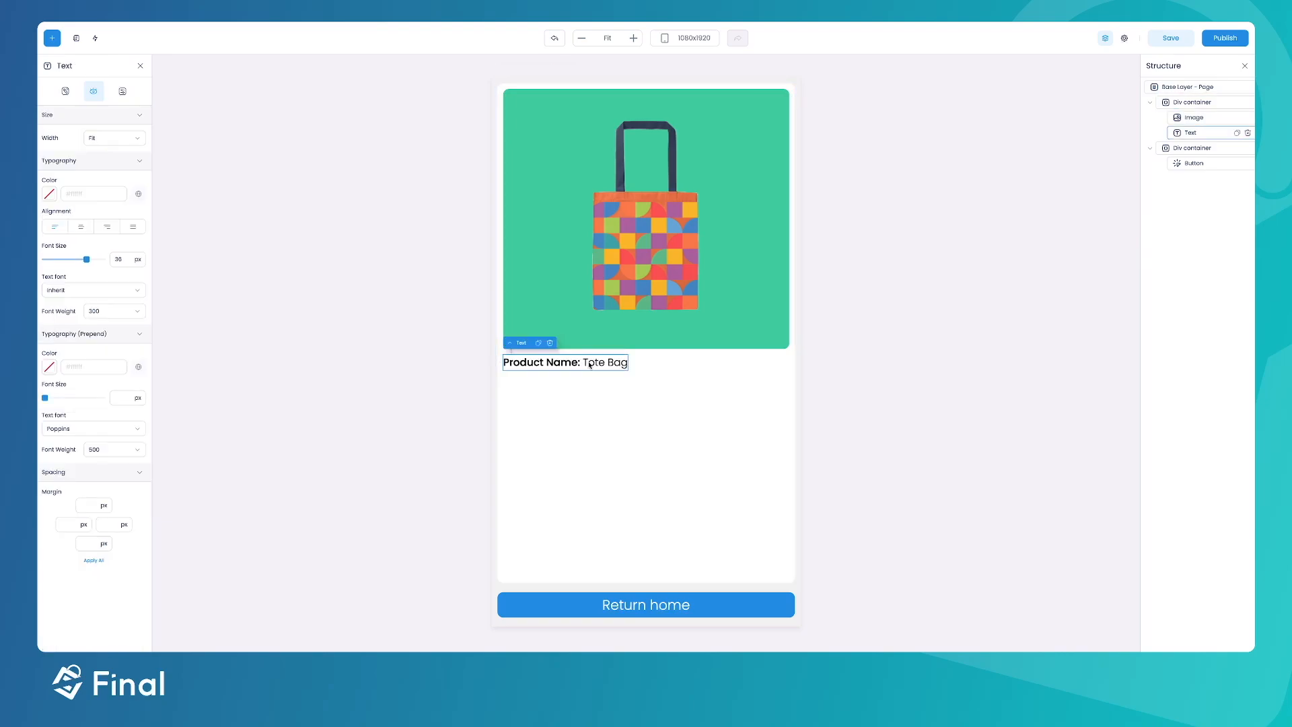
left_click(538, 345)
left_click(538, 345)
left_click(538, 345)
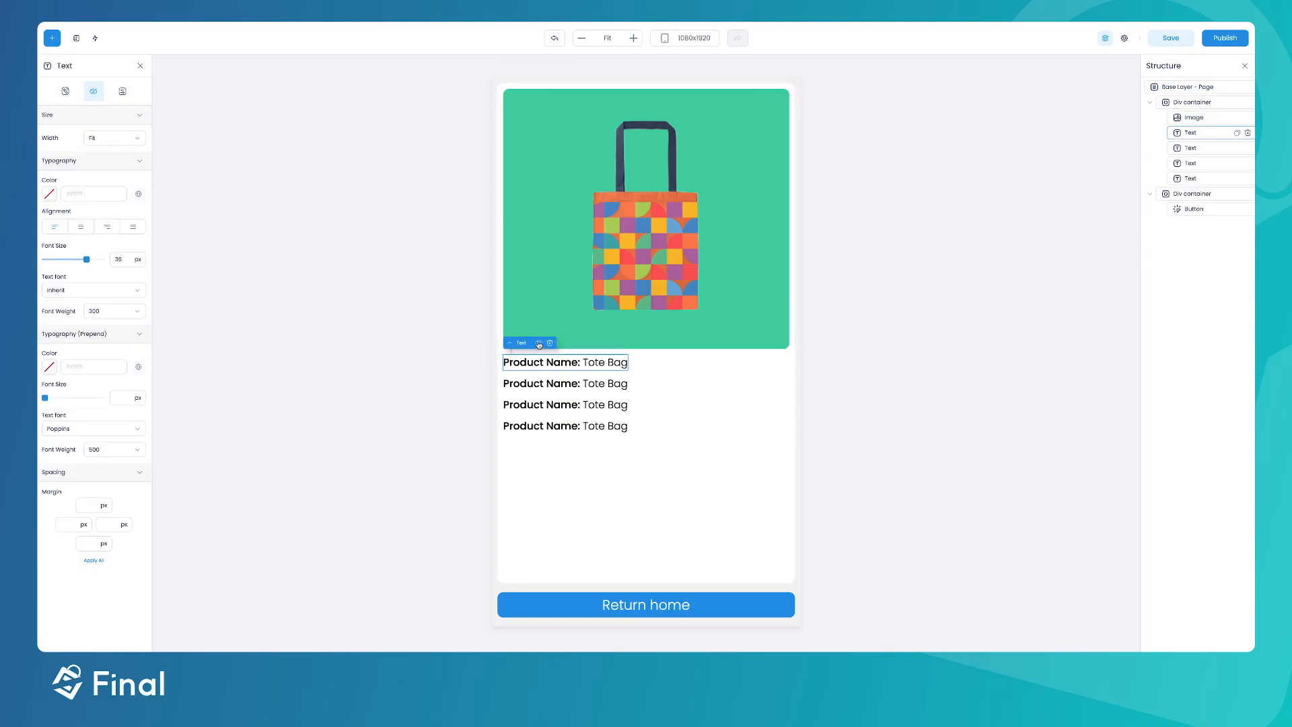
- Replace the second text line's dynamic data with the product's SKU attribute
left_click(568, 383)
left_click(64, 92)
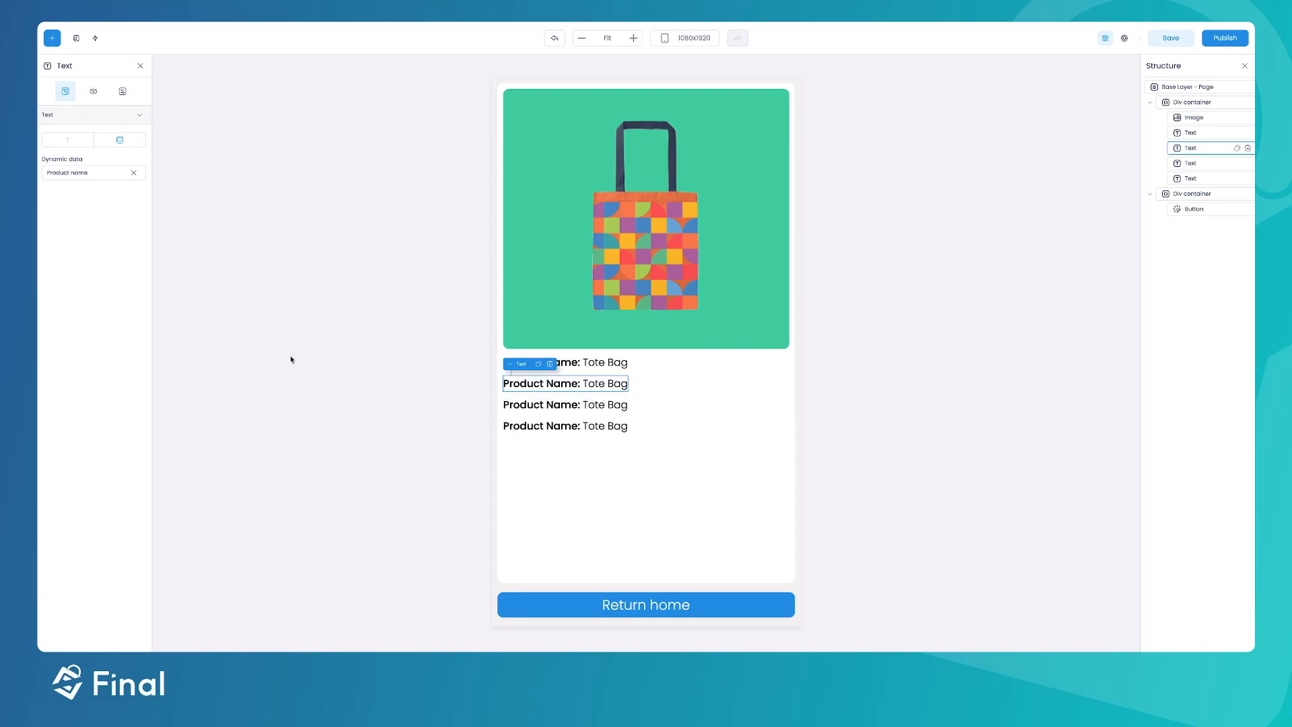
left_click(134, 173)
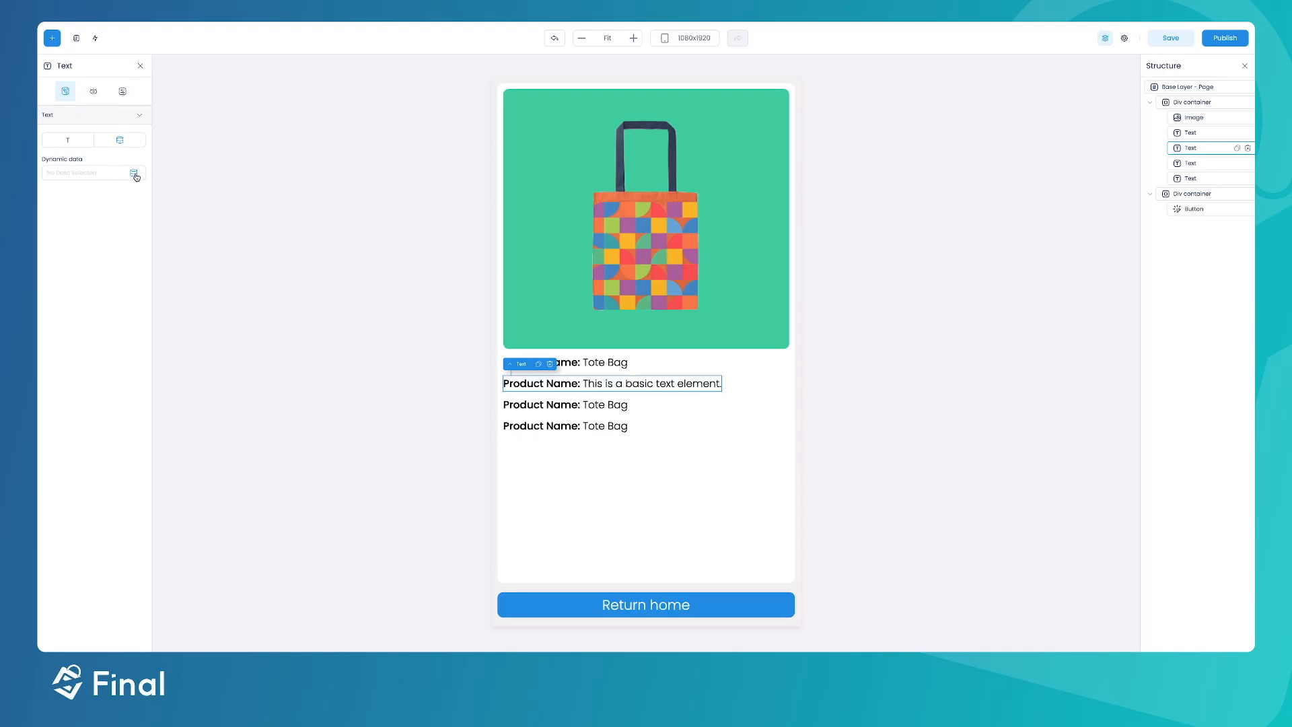
left_click(134, 173)
left_click(475, 234)
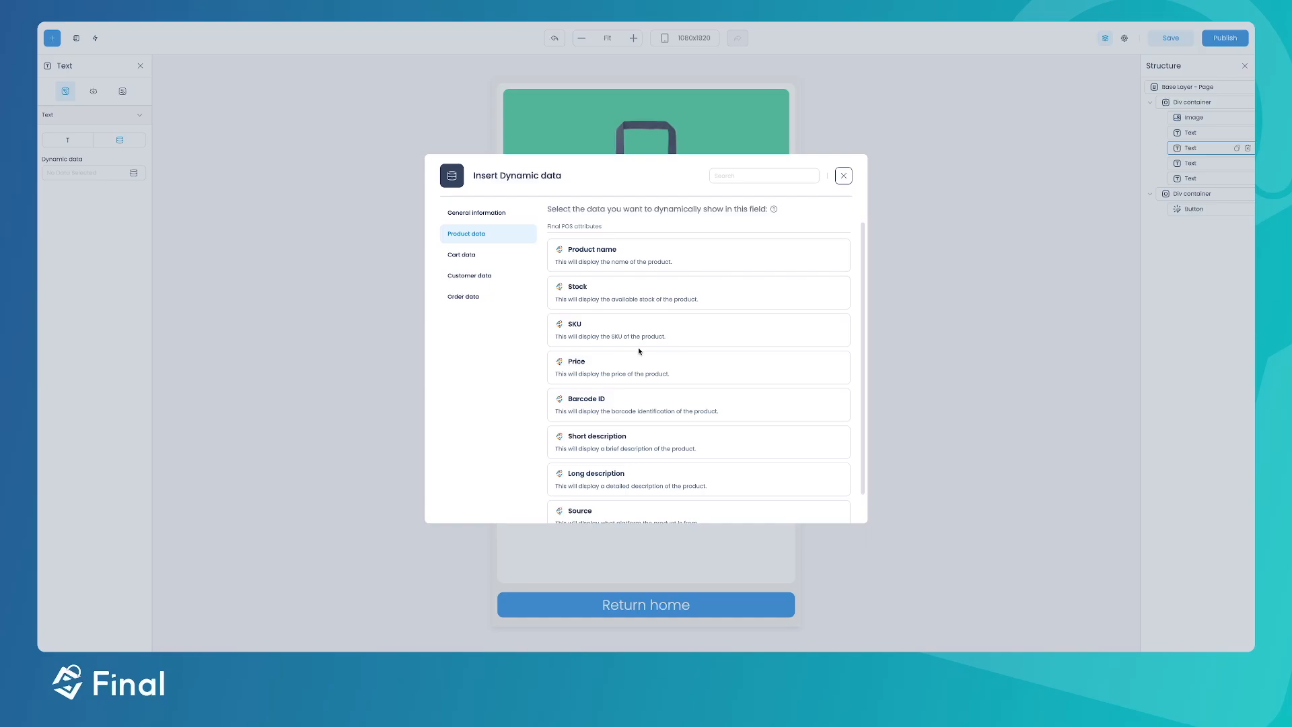
left_click(593, 324)
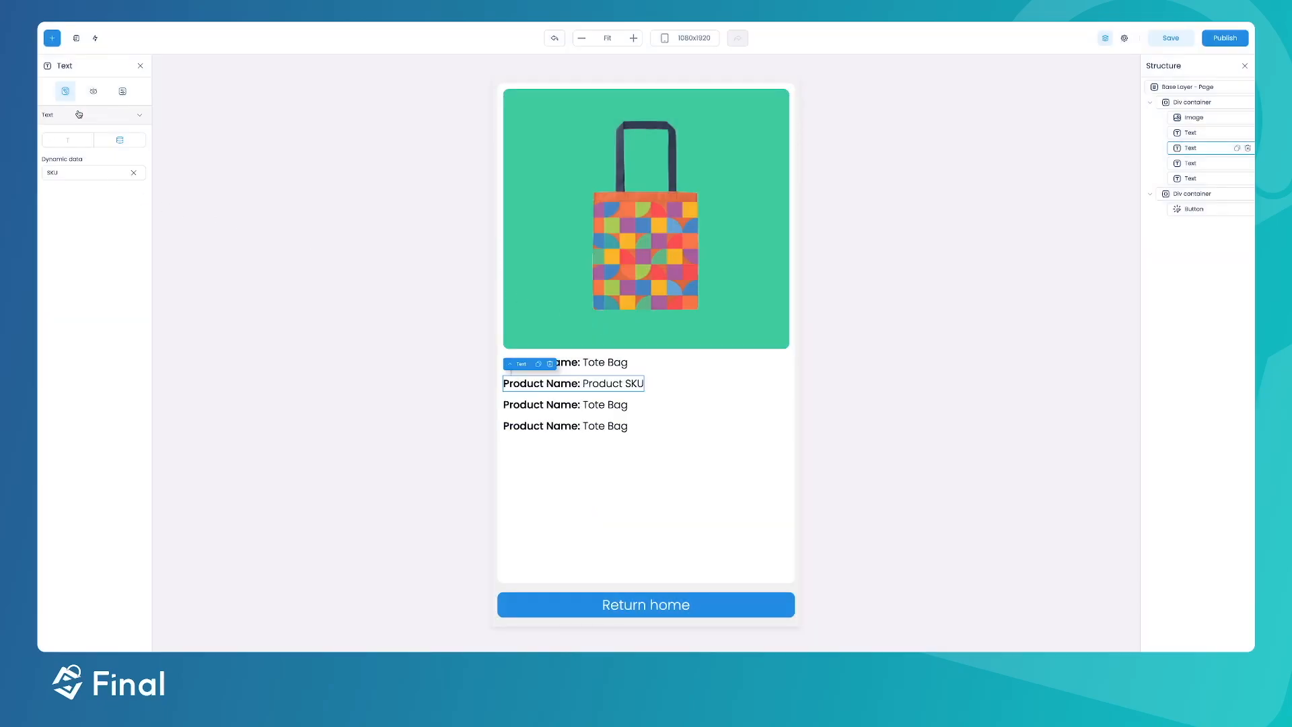
- Change the second text line's prepended label to "SKU:"
left_click(123, 91)
left_click_drag(89, 233, 47, 233)
type("SKU:")
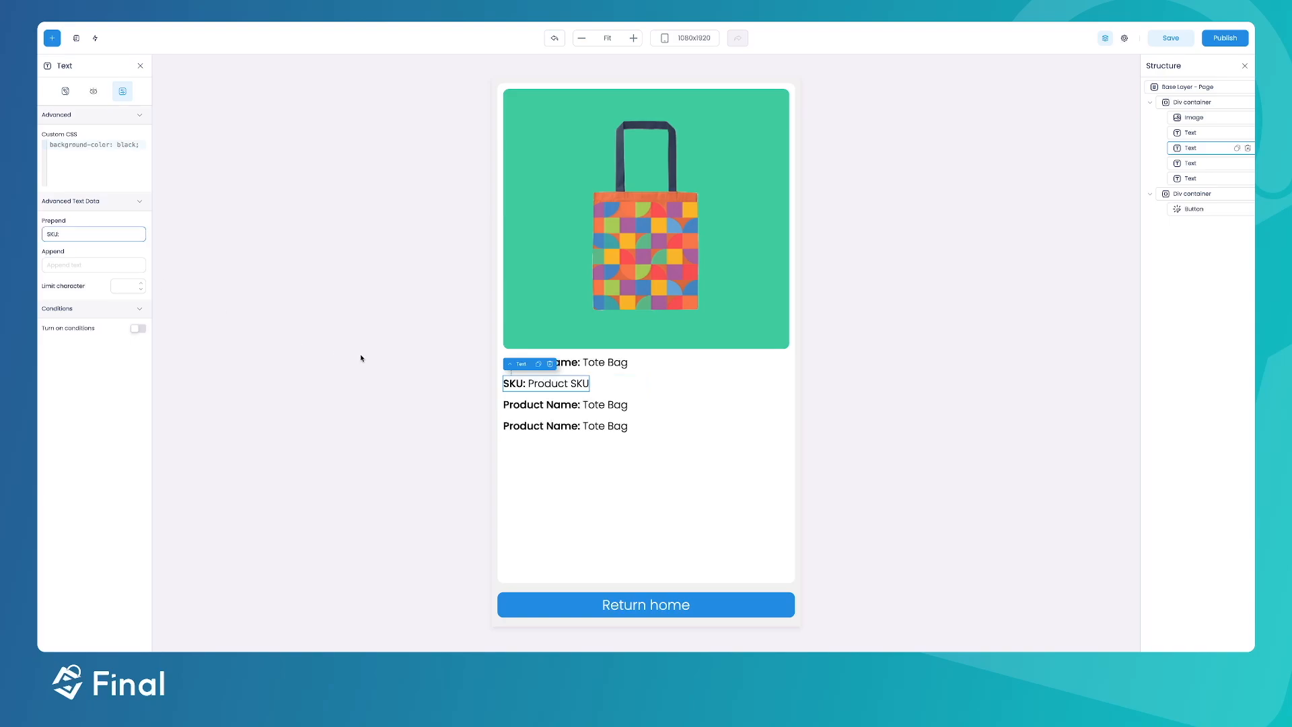
- Change the third text line's prepended label to "Price:"
left_click(539, 404)
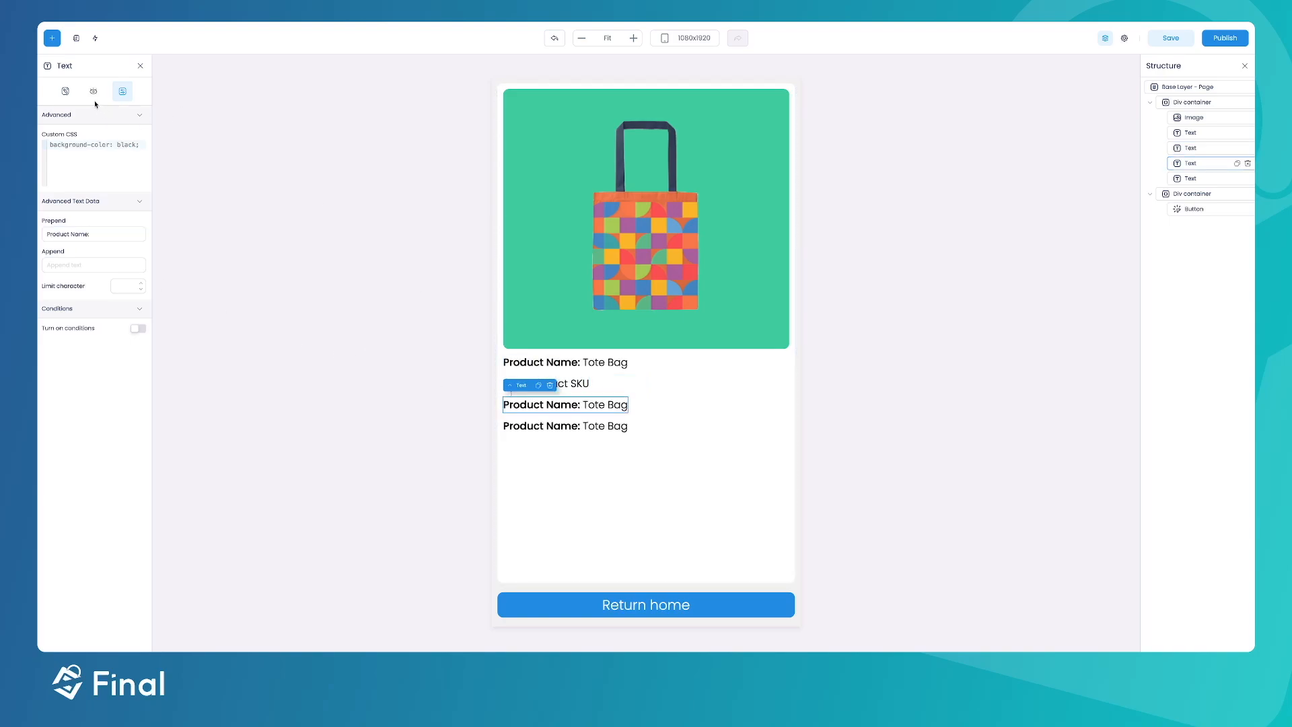
left_click_drag(89, 233, 46, 233)
type("Price")
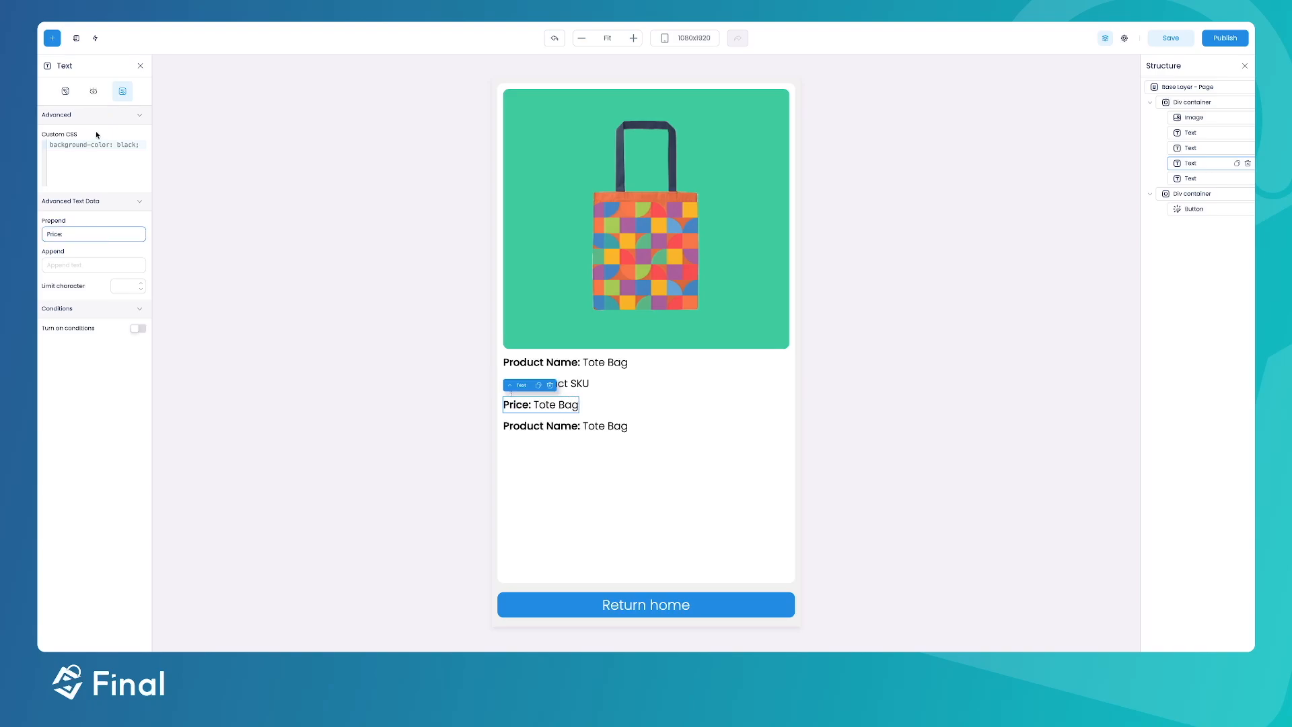
- Replace the third text line's dynamic data with the product's Price attribute
left_click(65, 90)
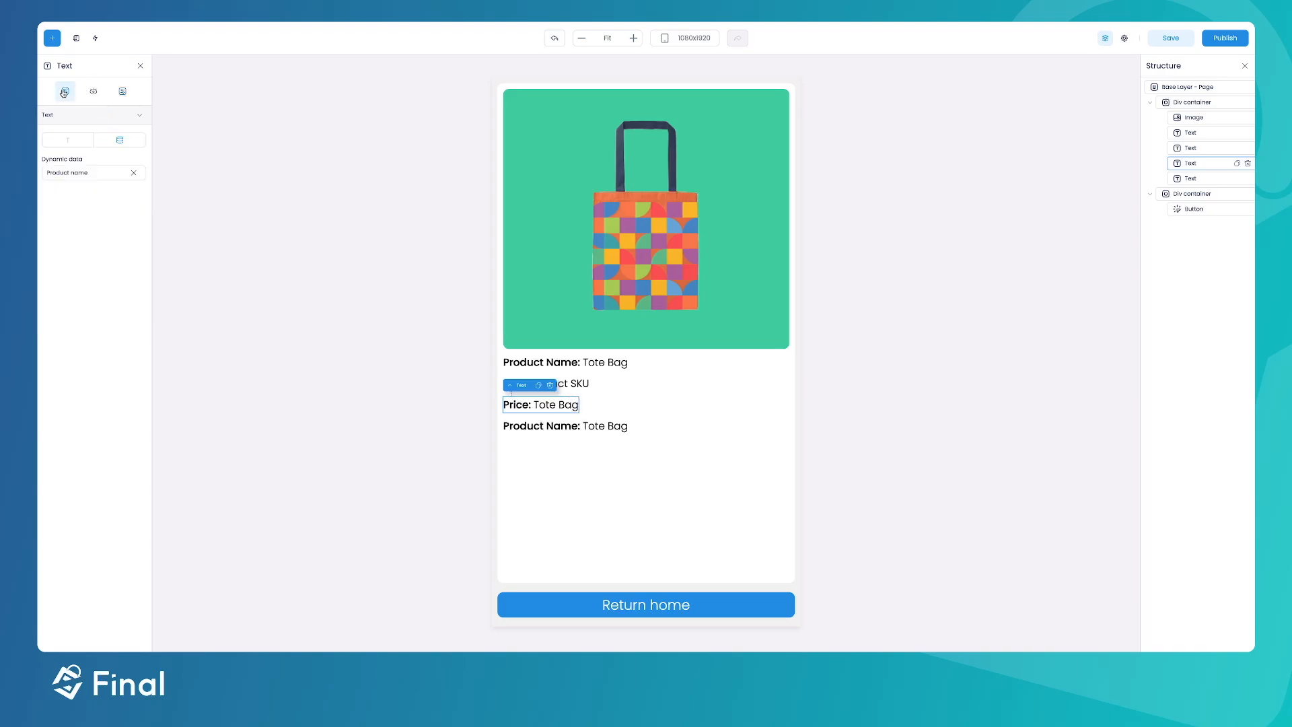
left_click(132, 172)
left_click(132, 172)
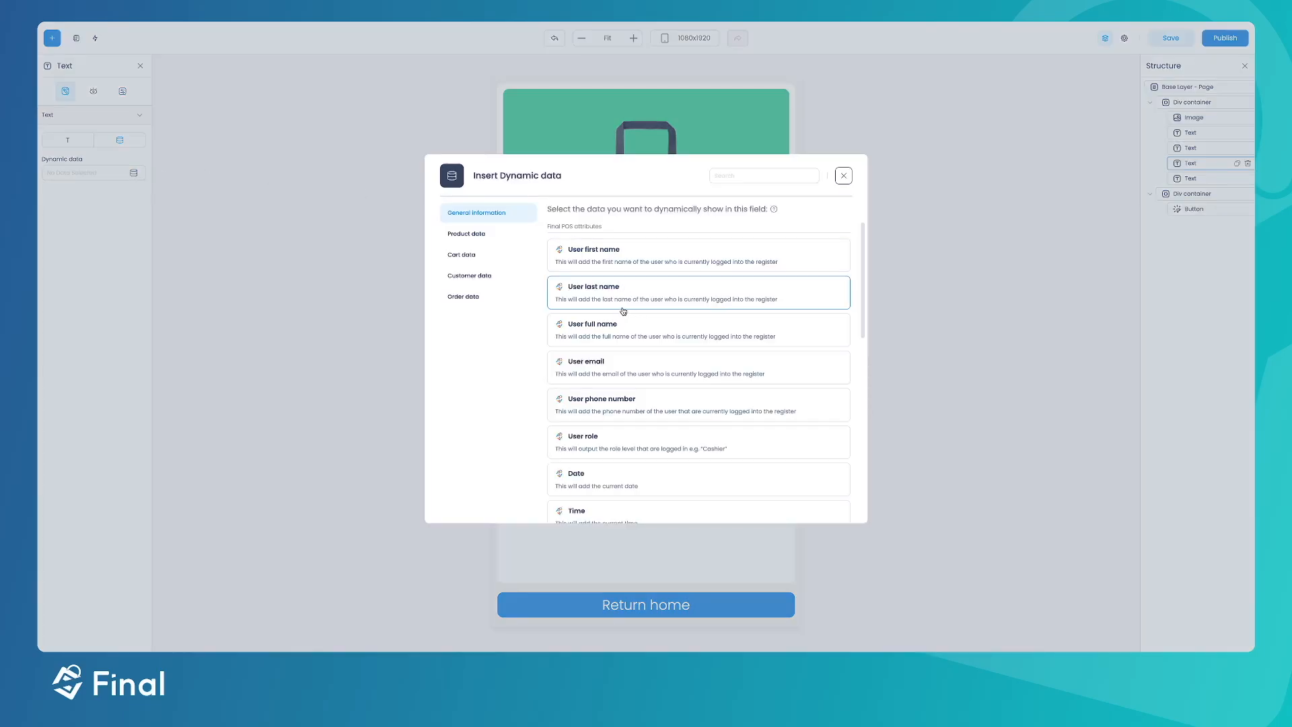
scroll(608, 360, "down", 3)
scroll(608, 360, "down", 4)
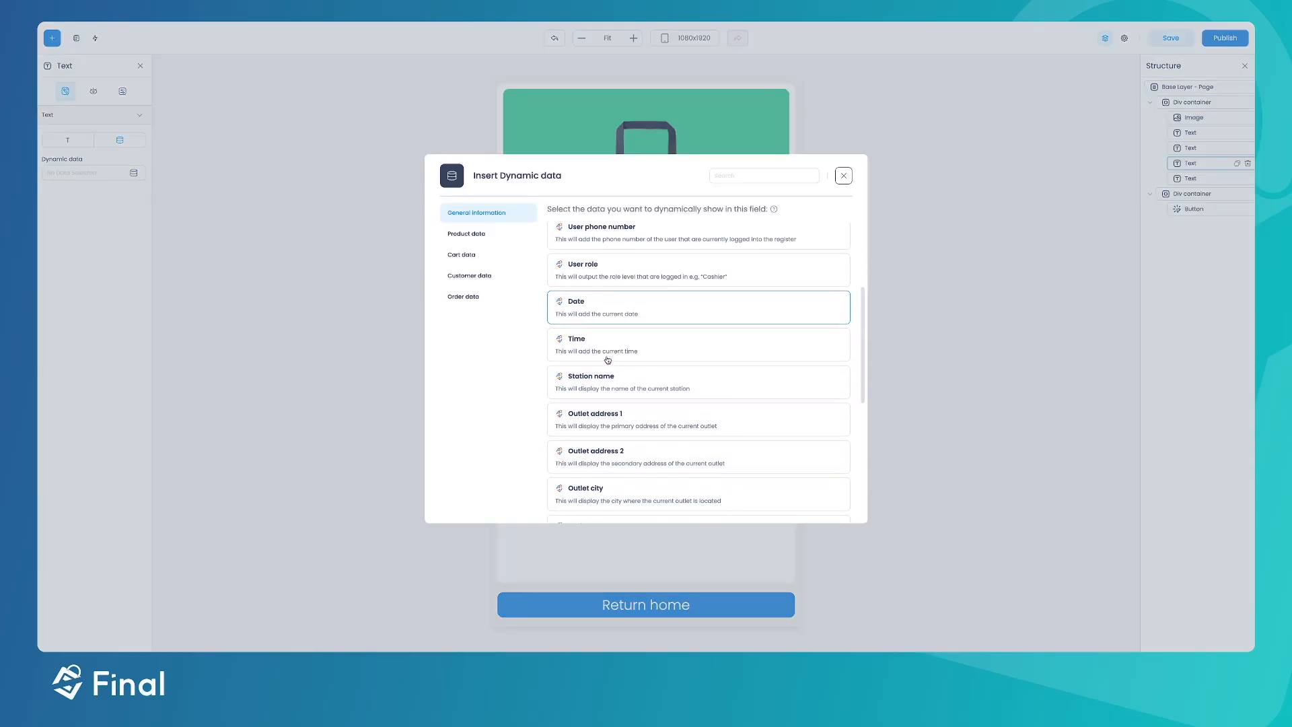
left_click(488, 230)
left_click(603, 345)
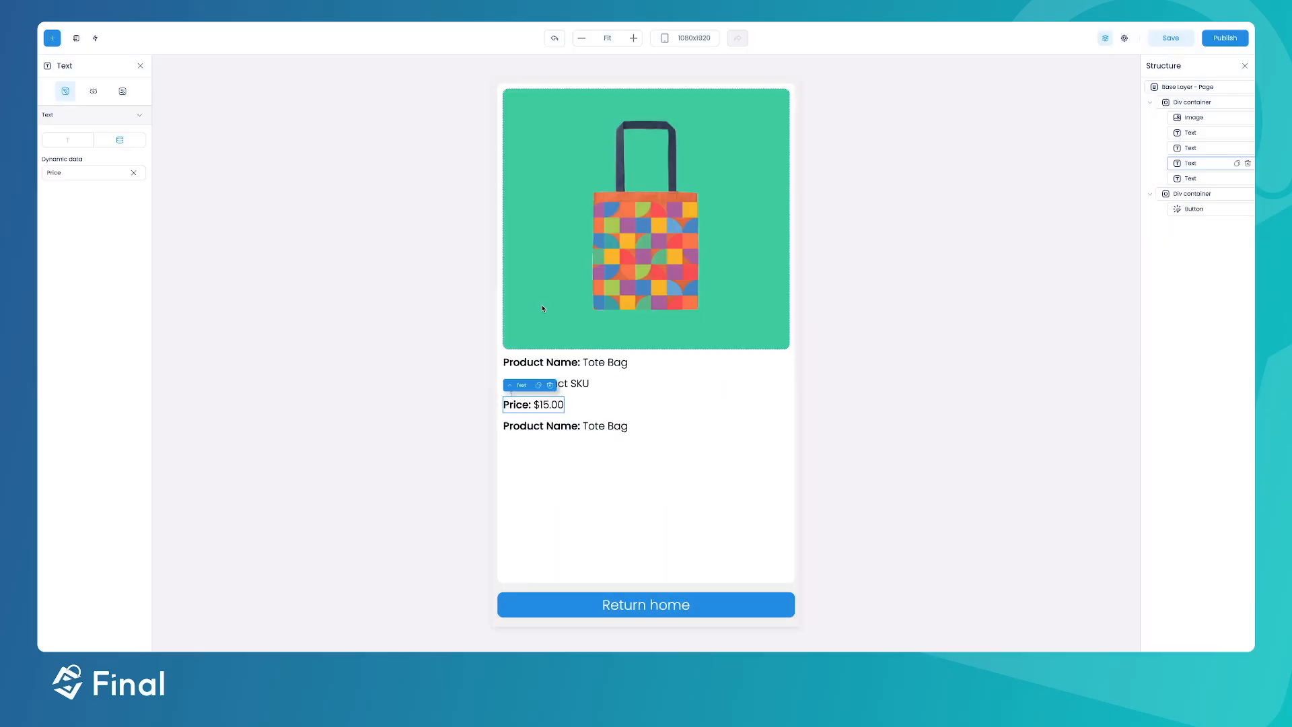
- Replace the fourth text line's dynamic data with the product's Stock attribute
left_click(524, 427)
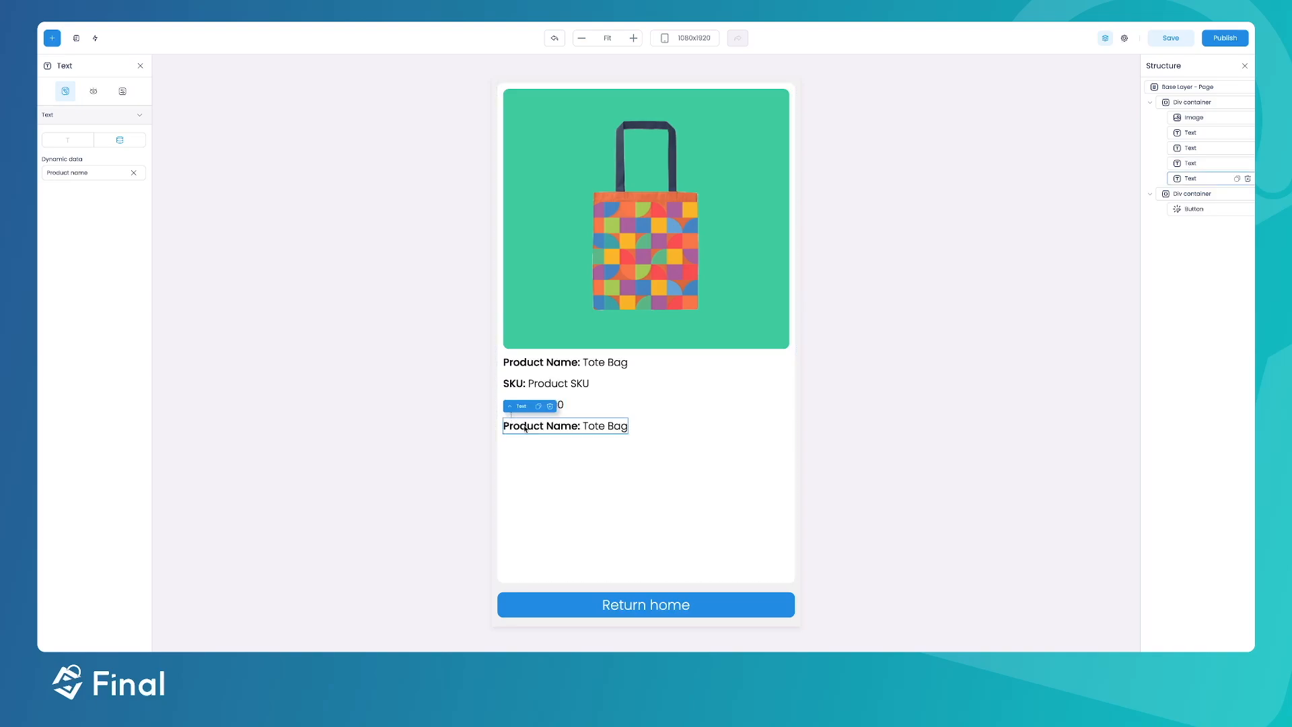
left_click(135, 175)
left_click(133, 172)
scroll(598, 360, "down", 5)
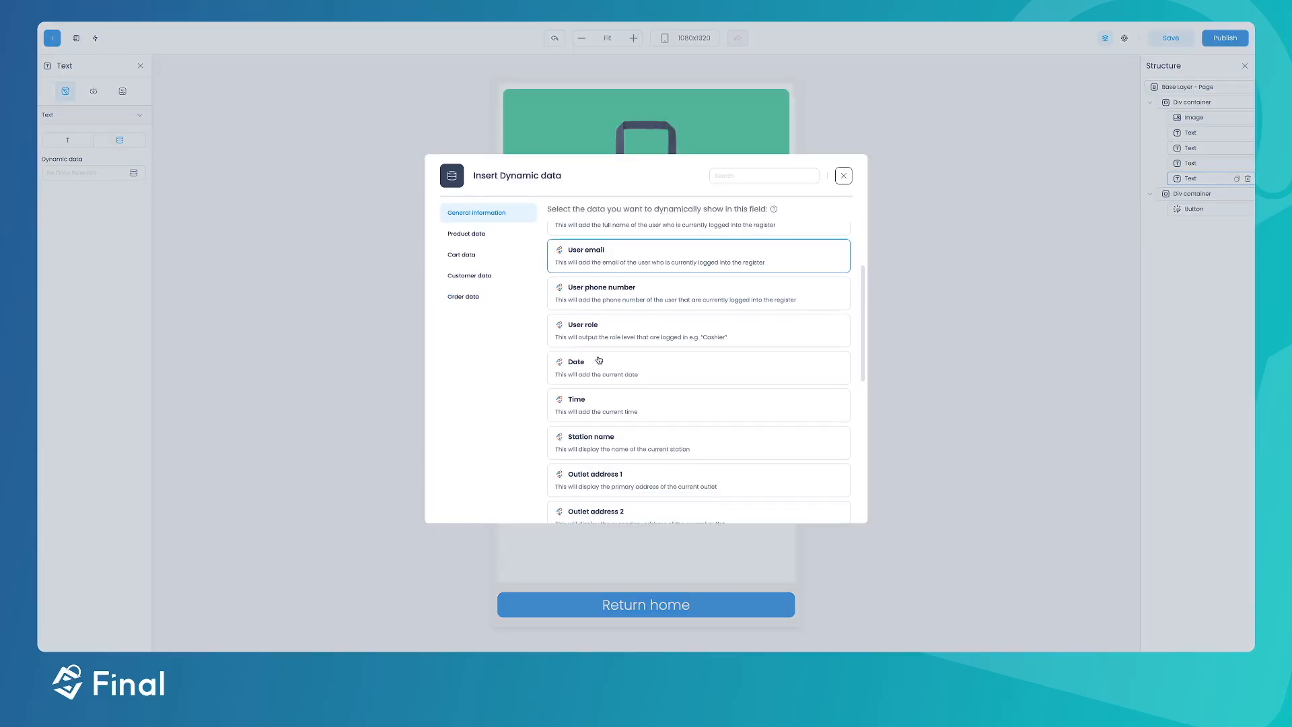
left_click(504, 236)
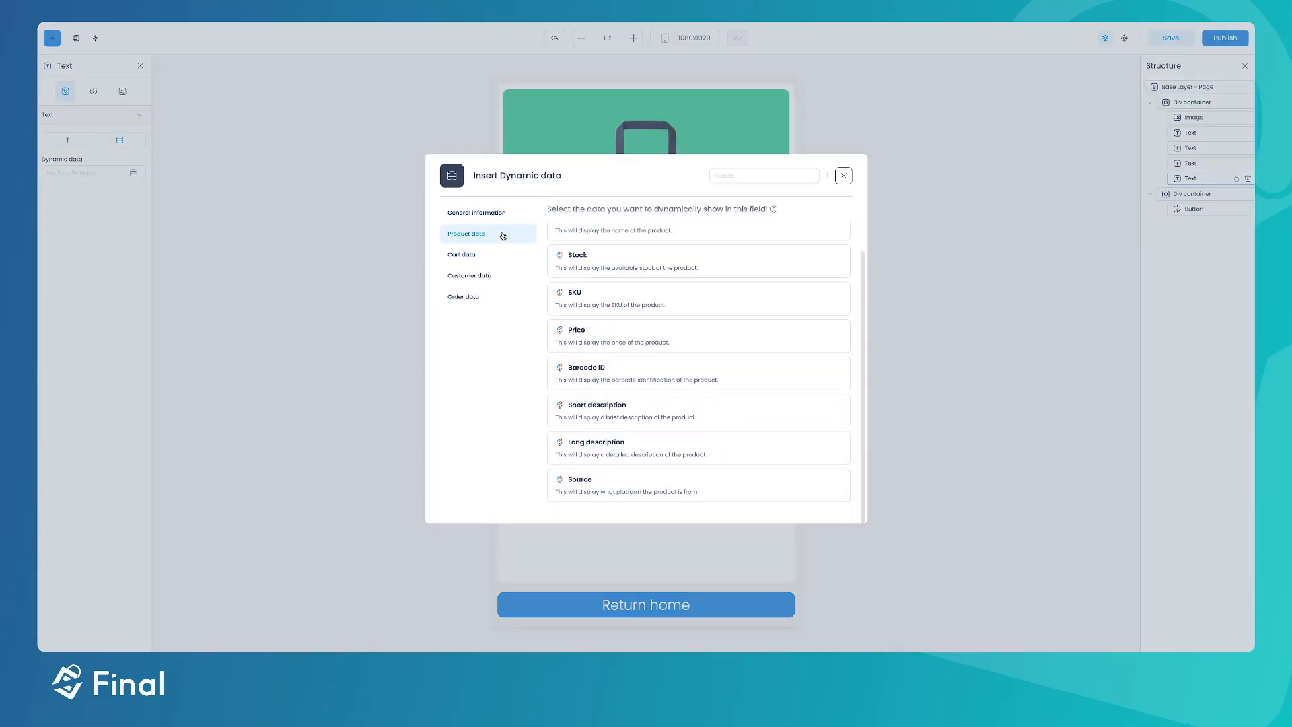
left_click(590, 269)
- Change the fourth text line's prepended label to "Stock:"
left_click(95, 94)
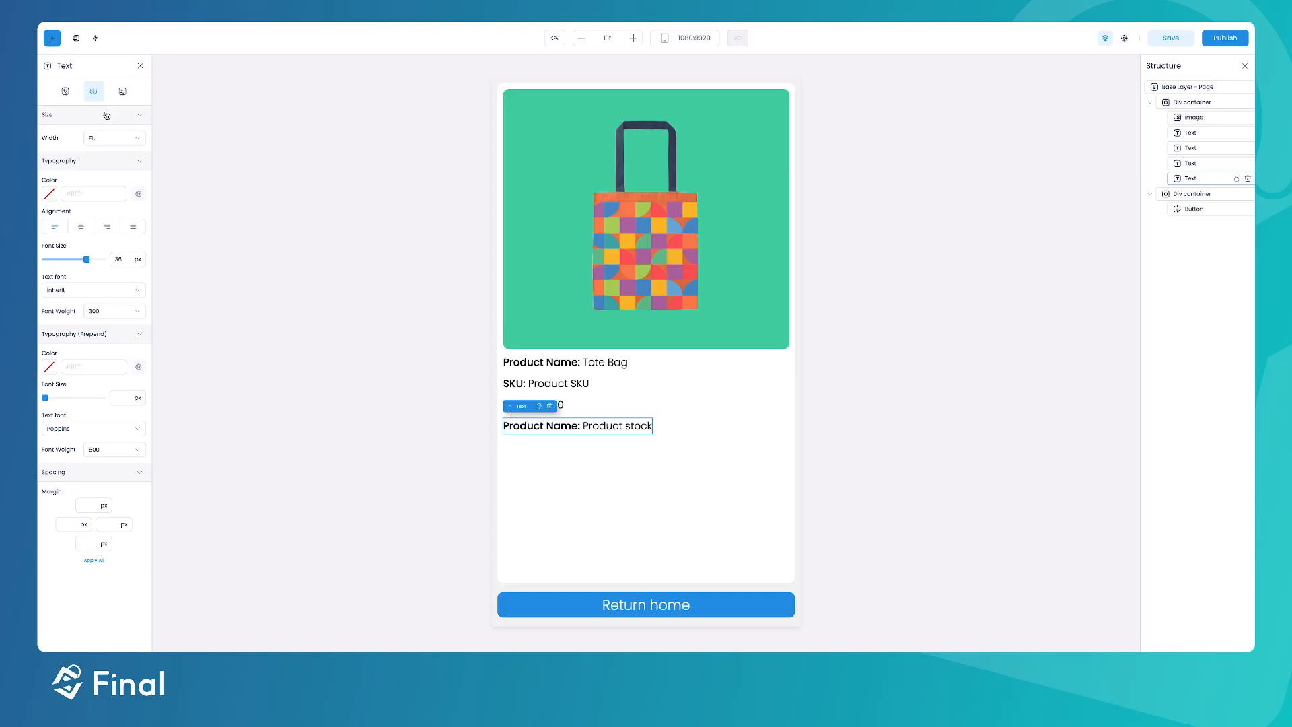
left_click(122, 92)
left_click(88, 234)
key("ctrl+a")
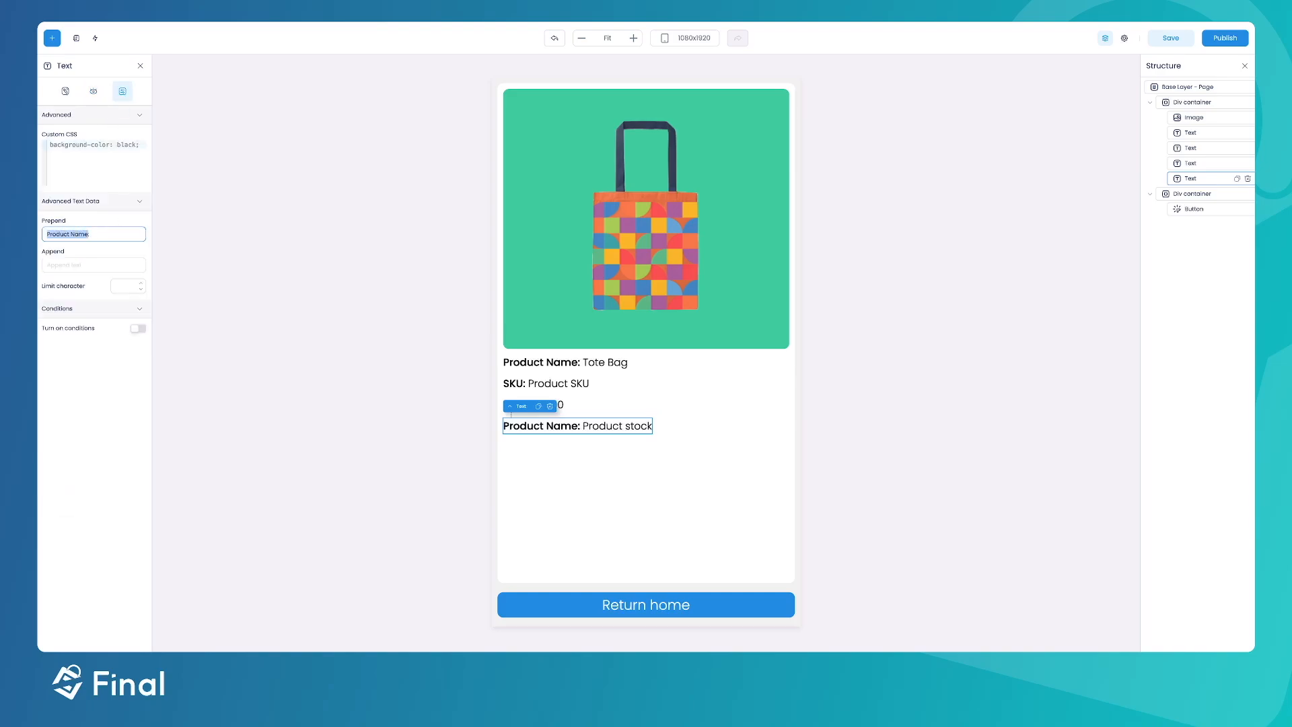
type("S")
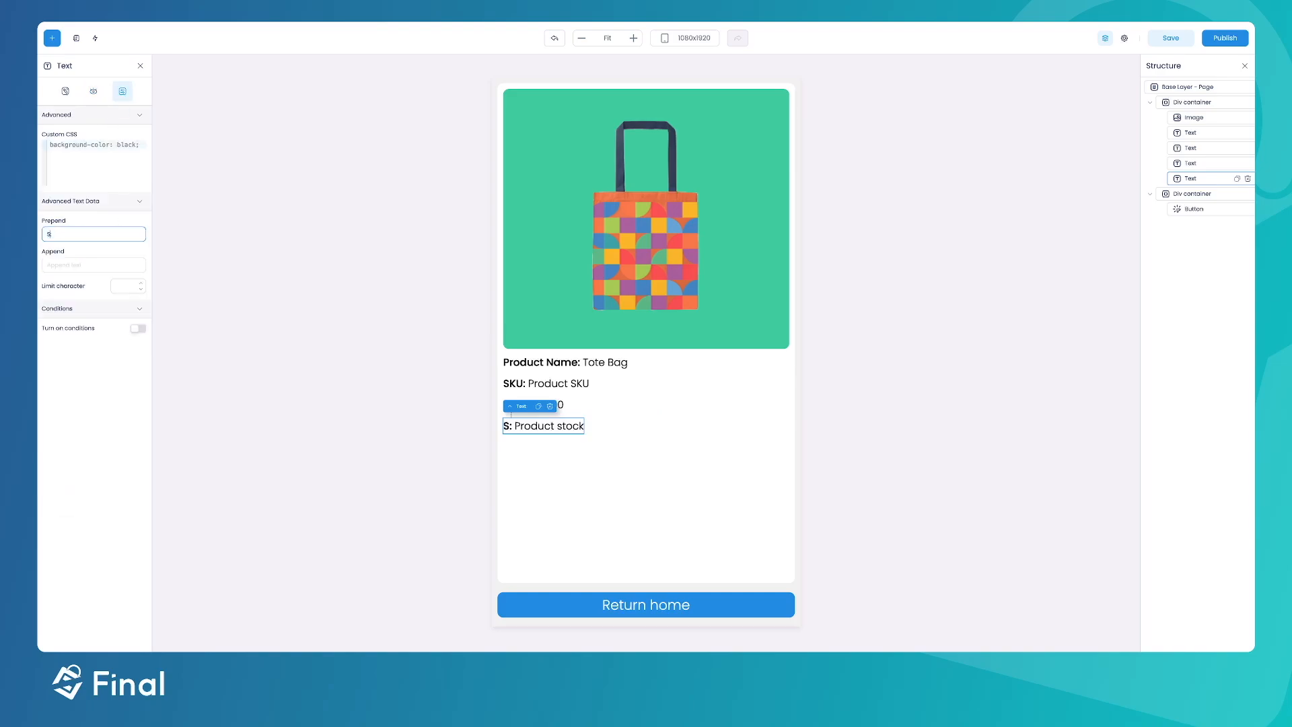
type("tock:")
left_click(573, 463)
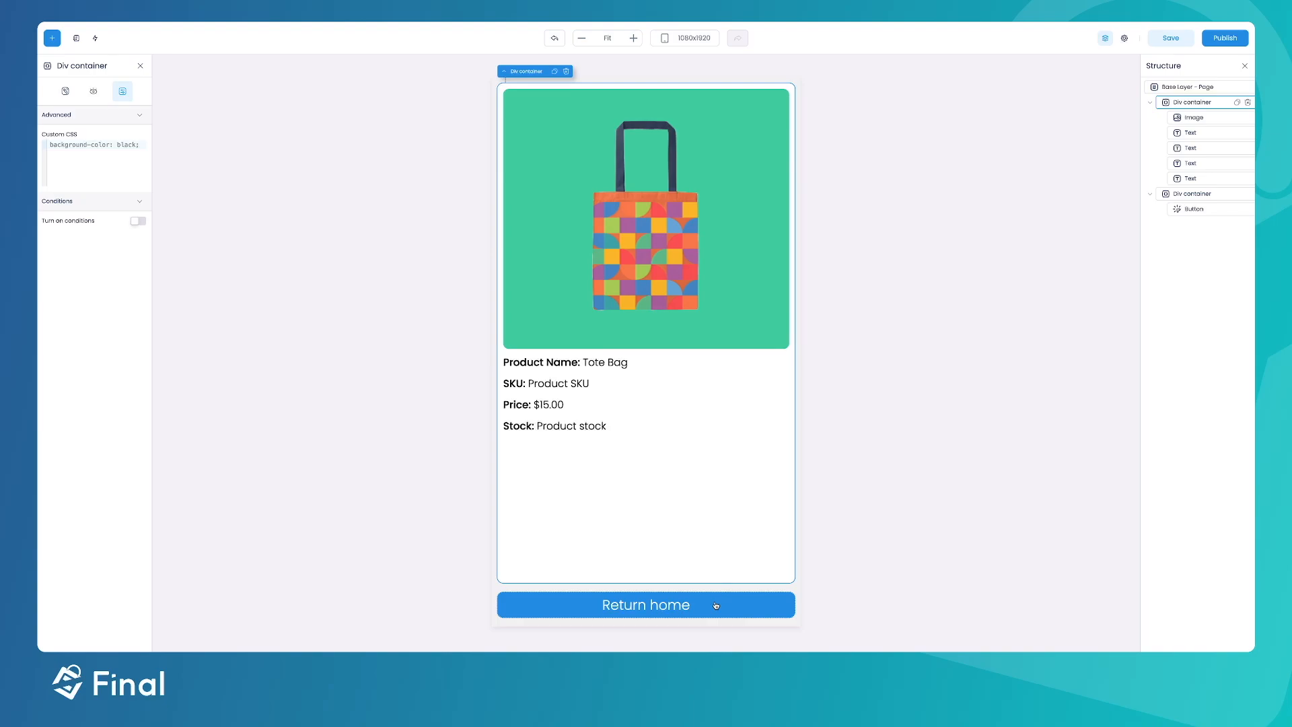
- Create a new auto-triggered action in the Actions manager and name it "Load product view"
left_click(95, 42)
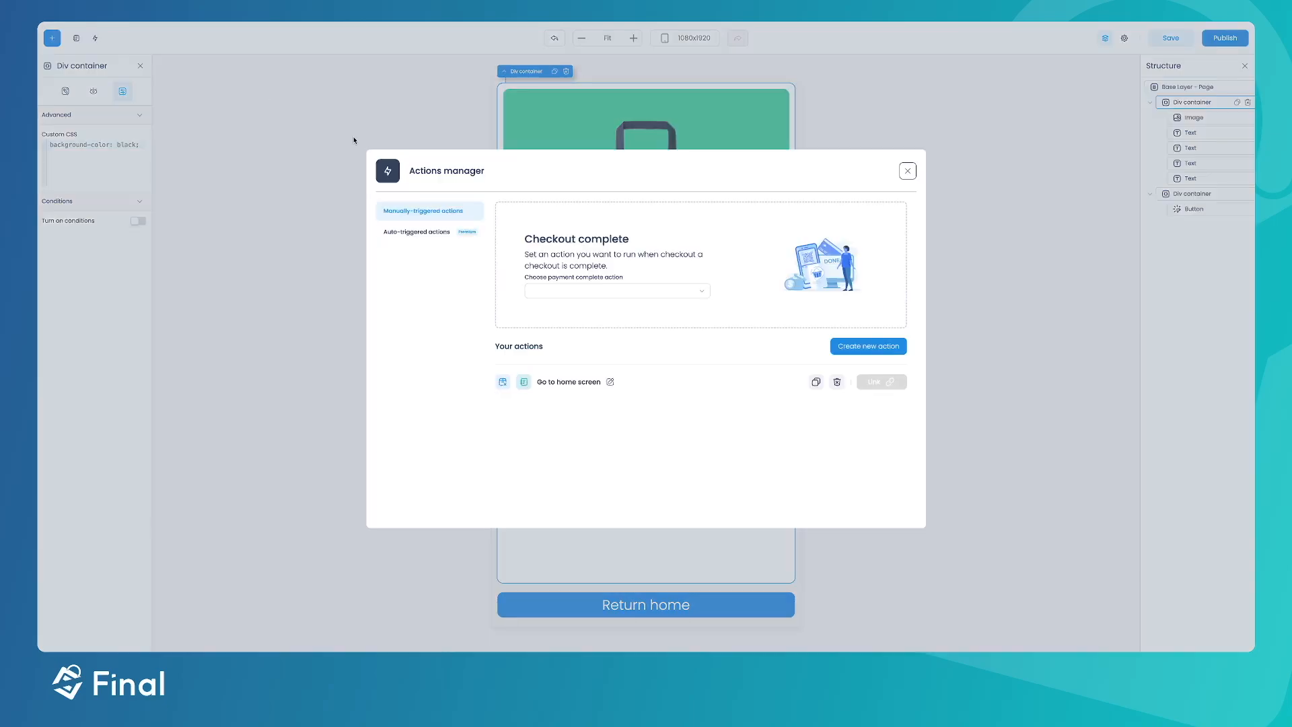
left_click(418, 233)
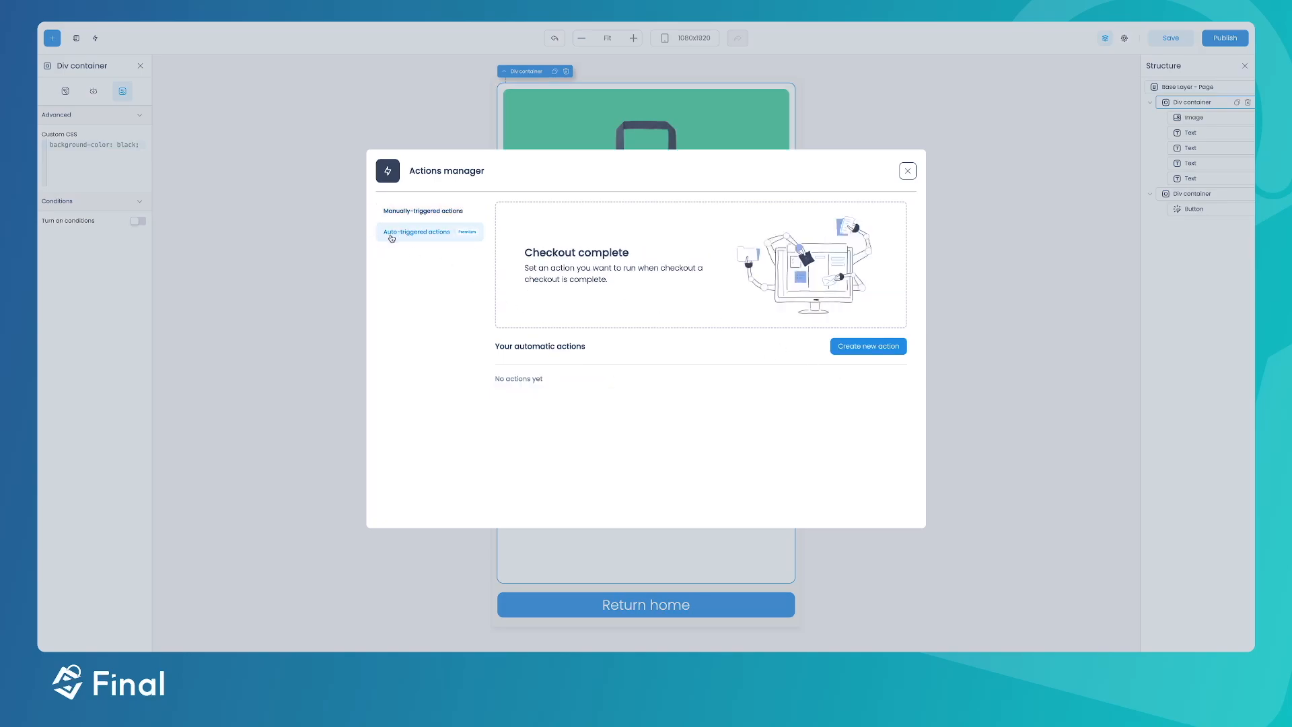
left_click(876, 346)
left_click(676, 242)
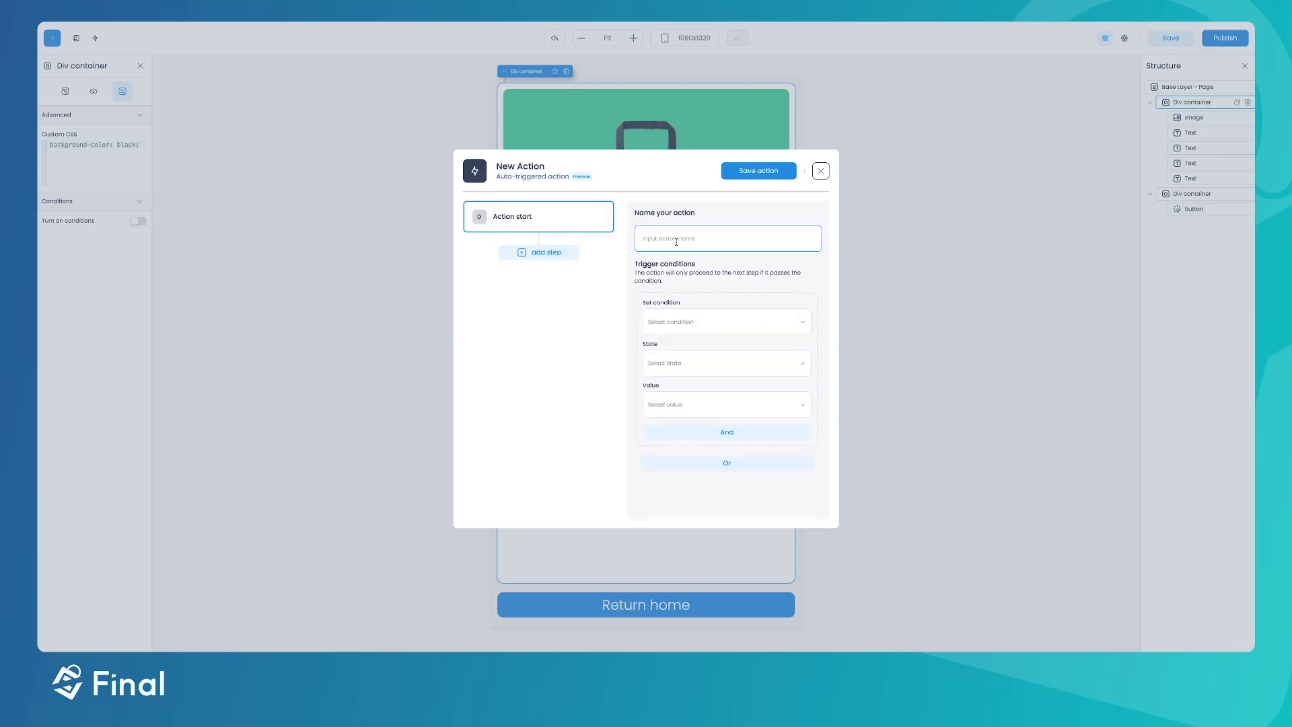
type("When")
key("ctrl+a")
type("Load product view")
- Set the action's trigger condition to # of products in cart, More than, 0
left_click(671, 324)
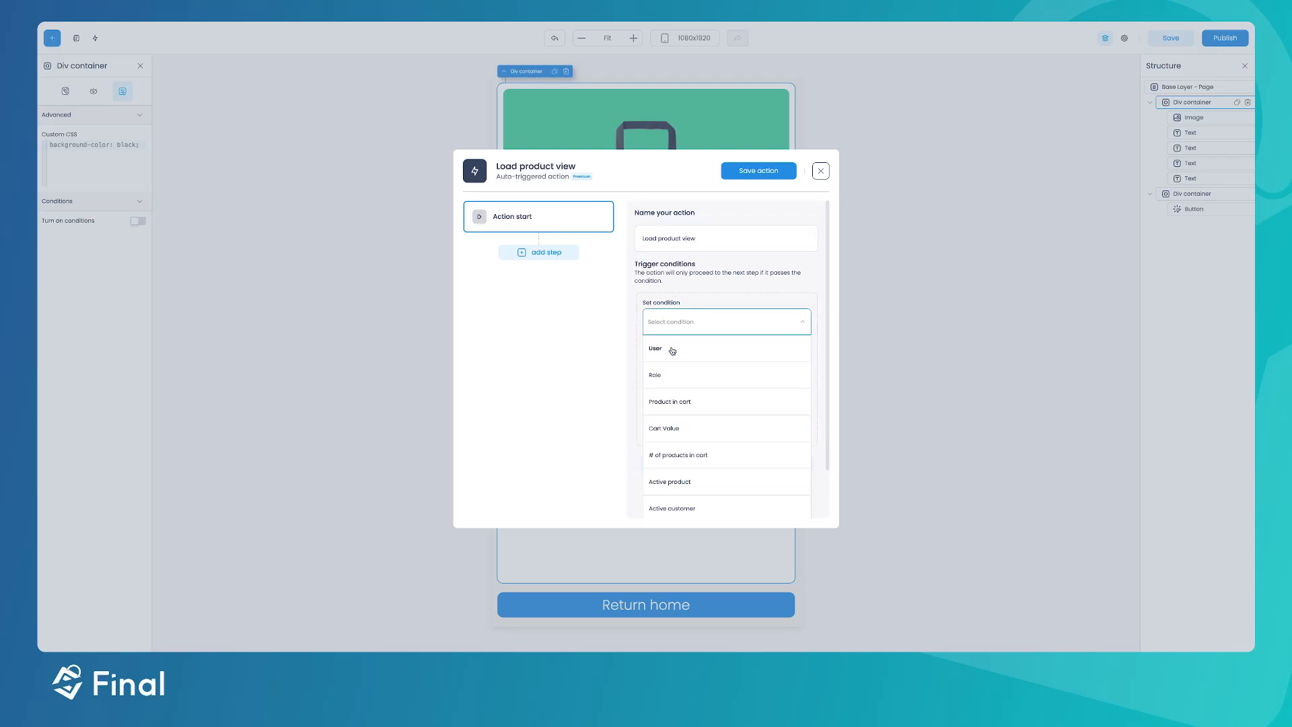
left_click(679, 460)
left_click(670, 366)
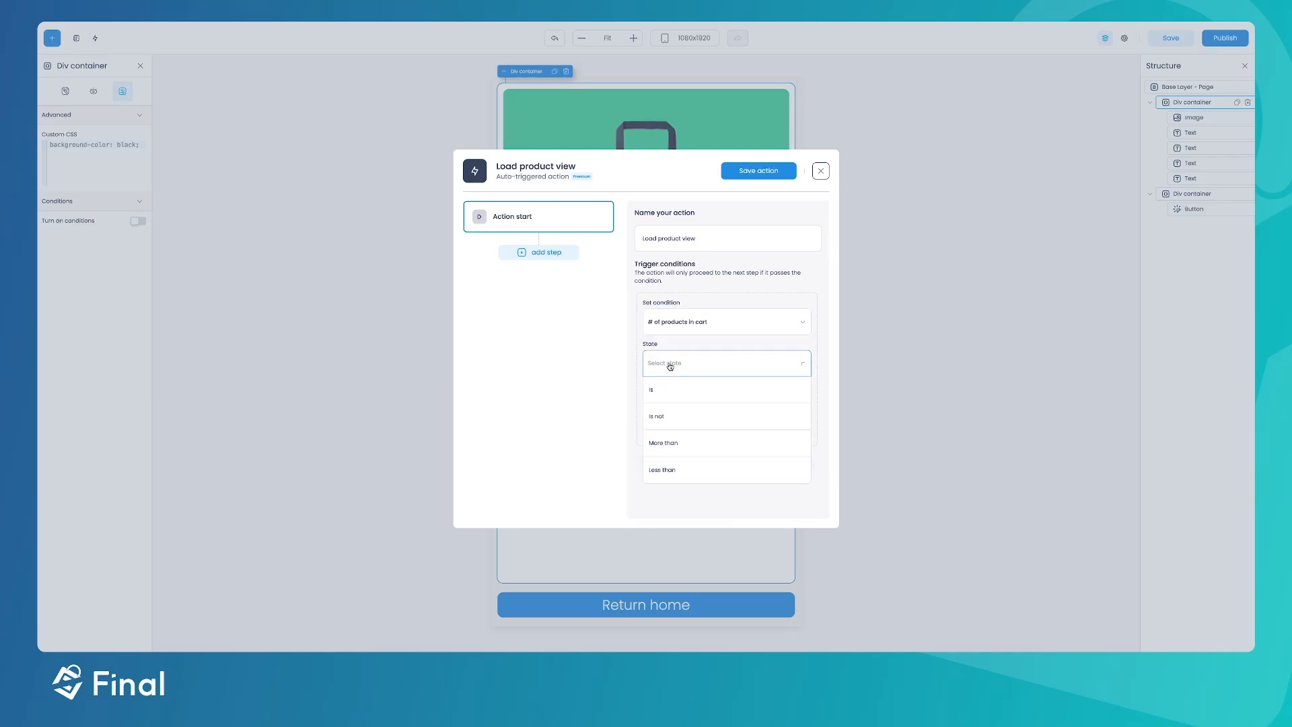
left_click(667, 442)
left_click(666, 416)
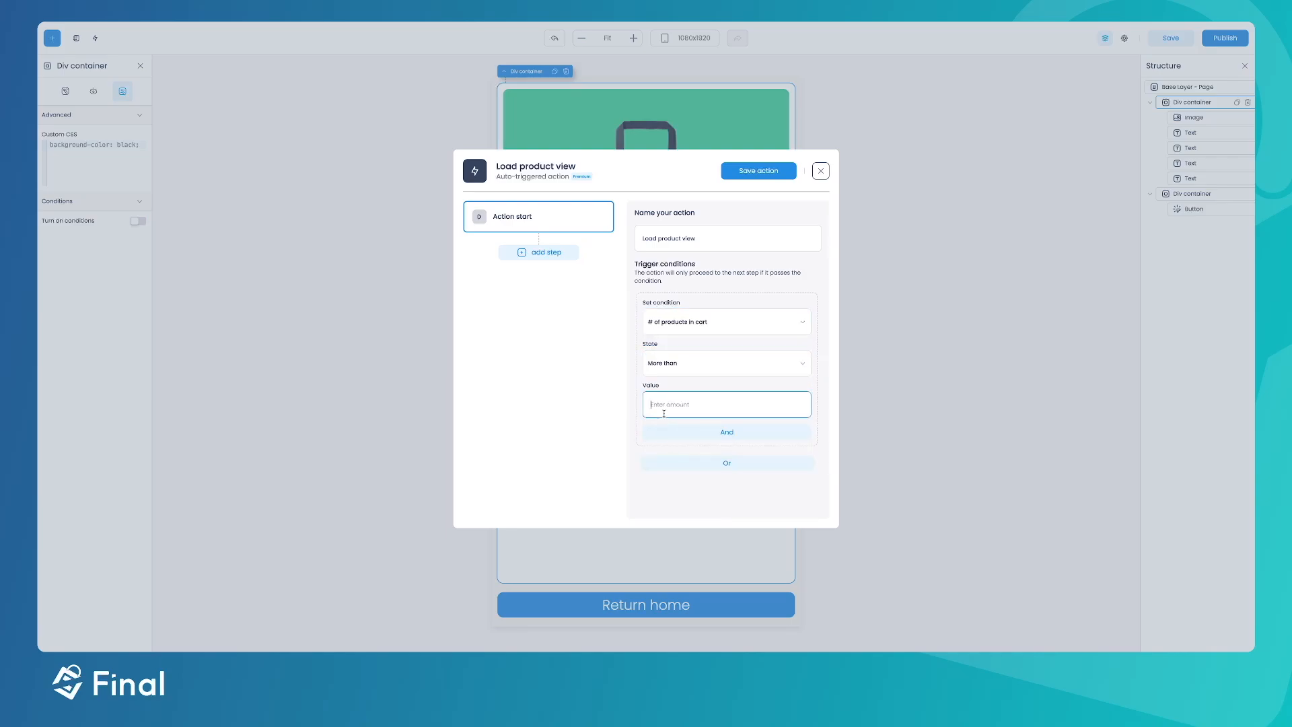
type("0")
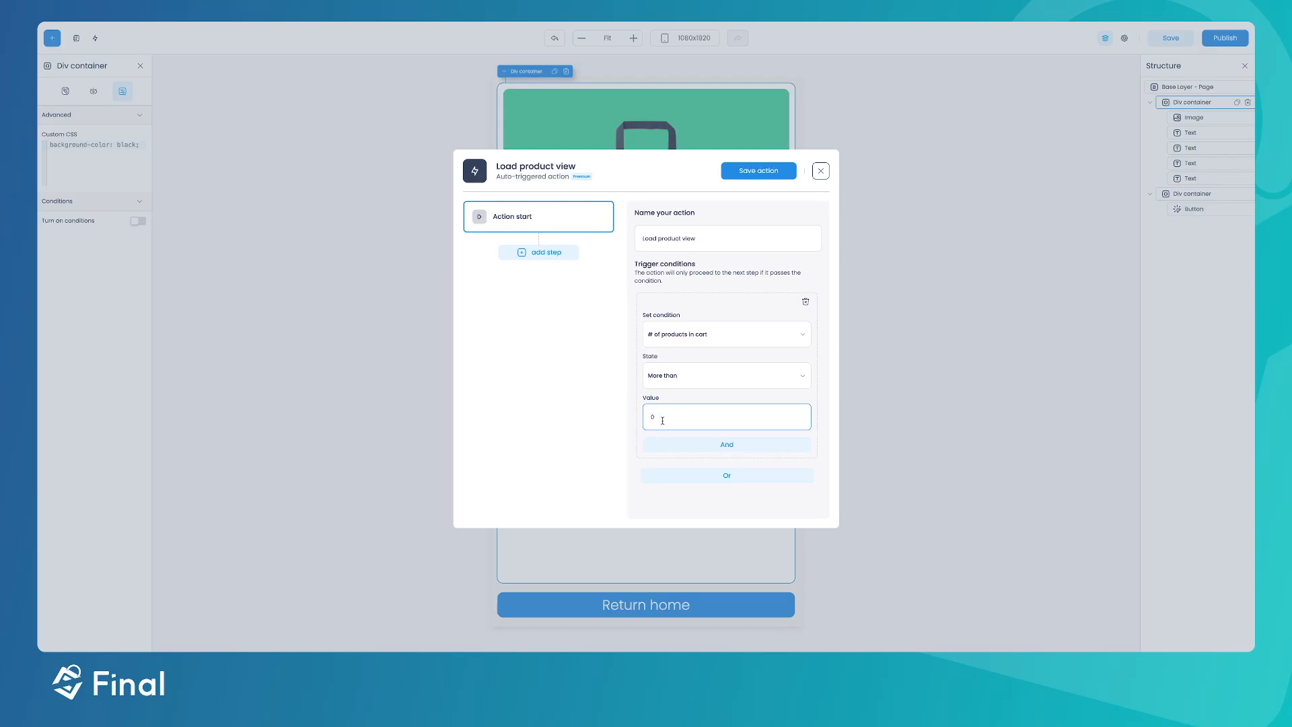
- Add a Go to page step targeting Product view to the Load product view action and save the action
left_click(538, 255)
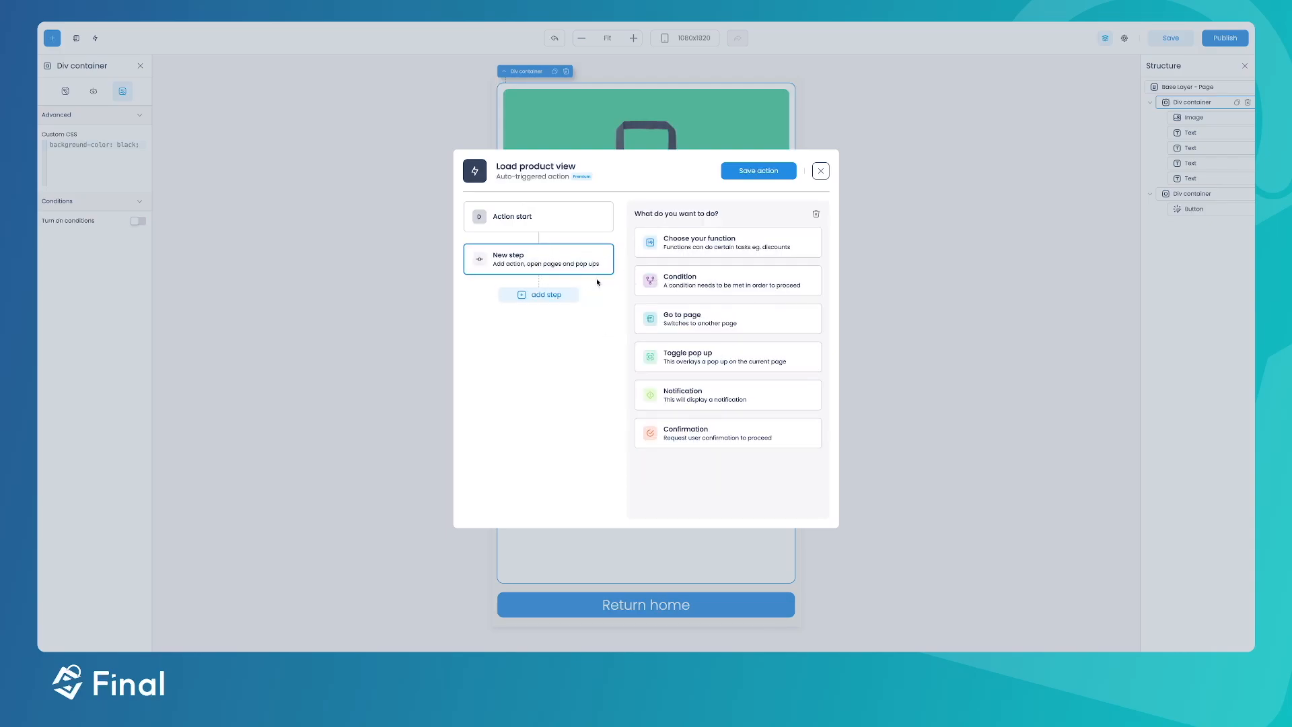
left_click(673, 323)
left_click(672, 264)
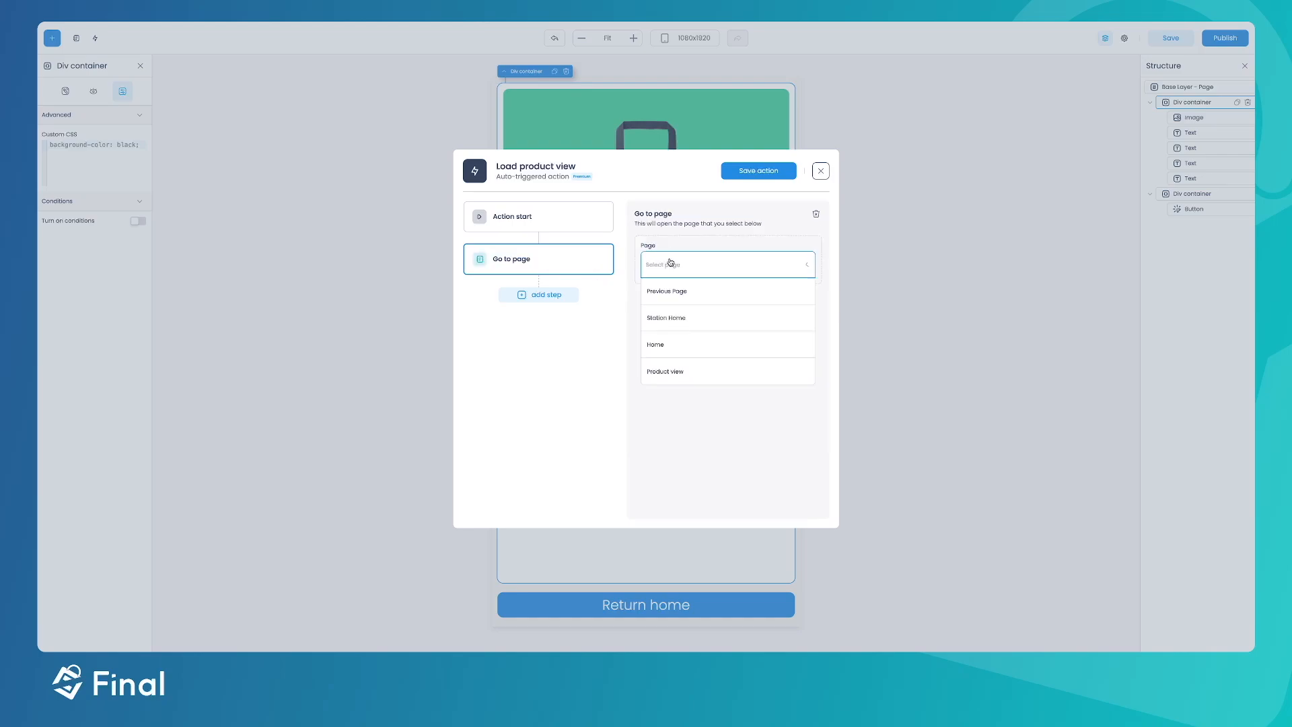
left_click(669, 372)
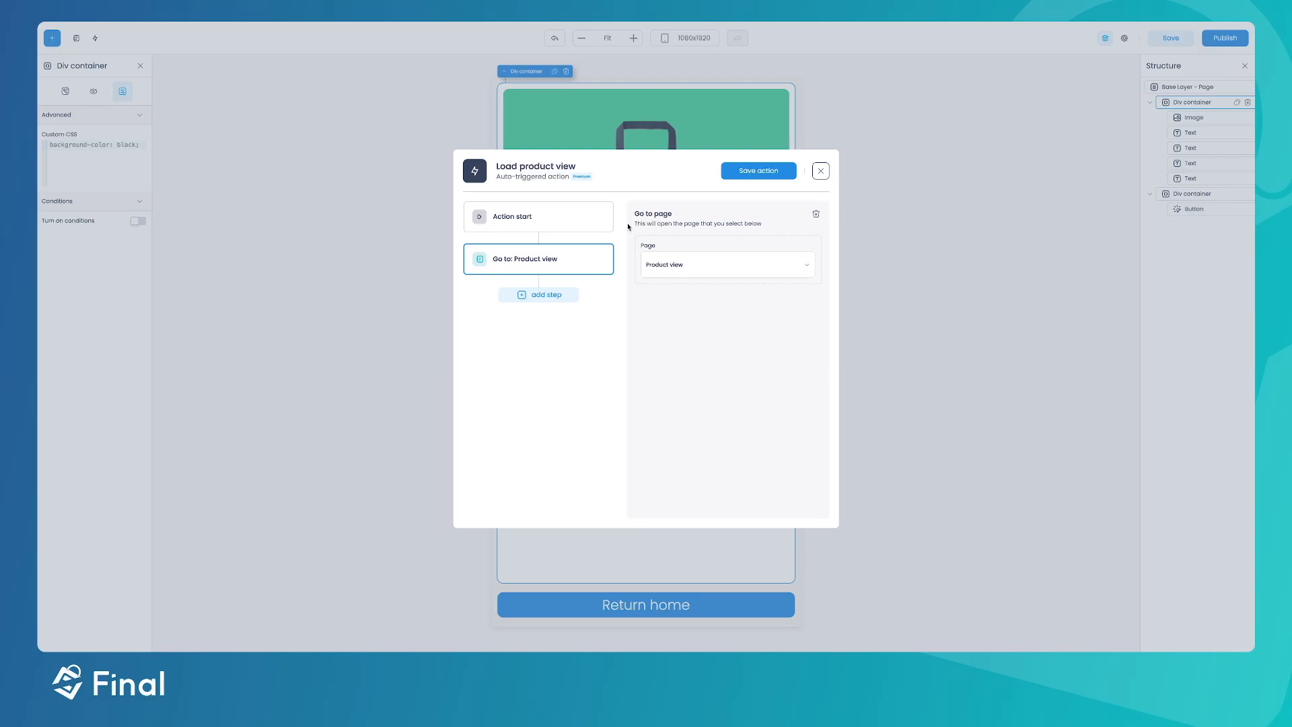
left_click(753, 171)
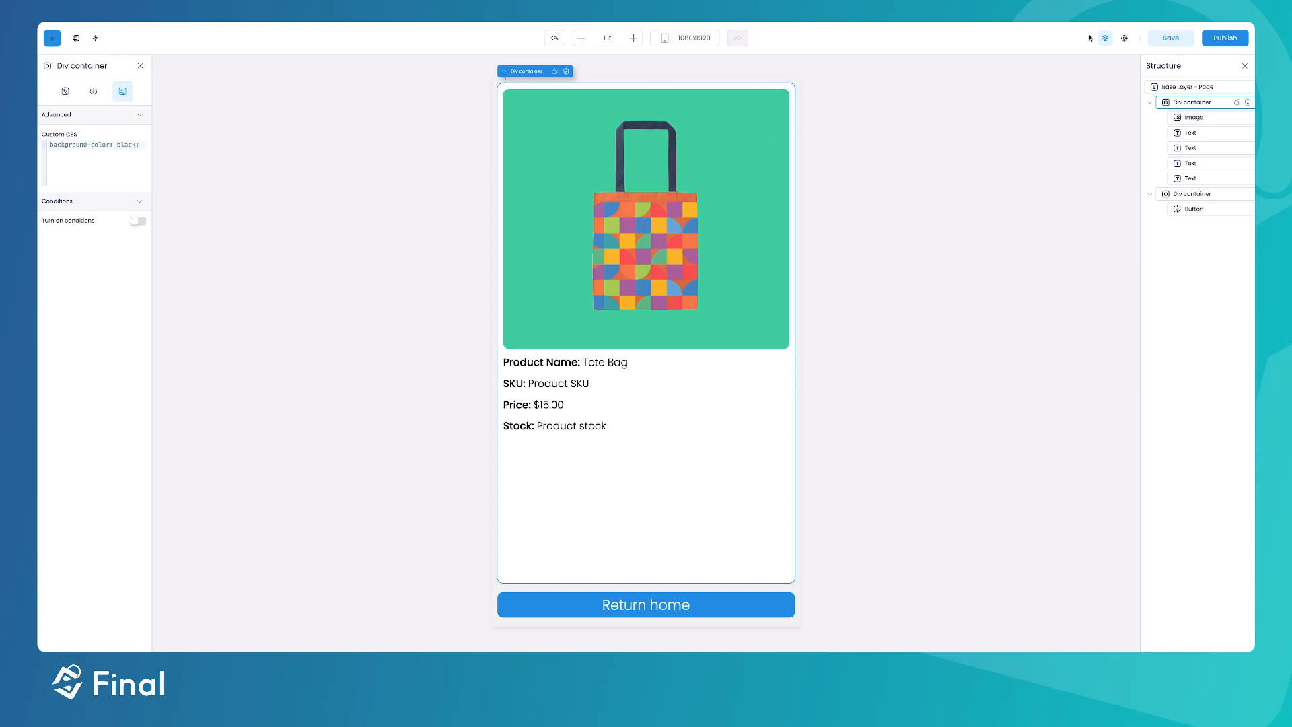
- Preview the product page with different sample store products, including Shoe Cleaner, Snapback Hat with Logo and Pattern T-shirt
left_click(1124, 38)
left_click(1168, 121)
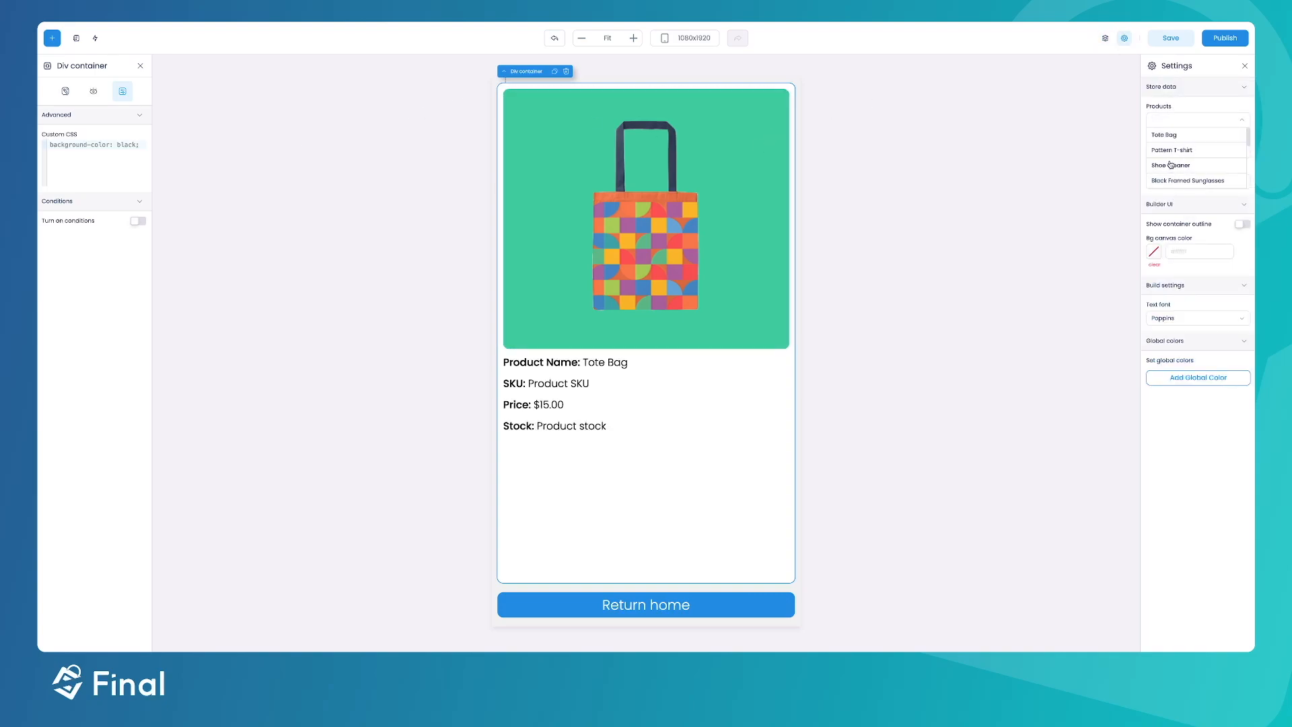
left_click(1170, 164)
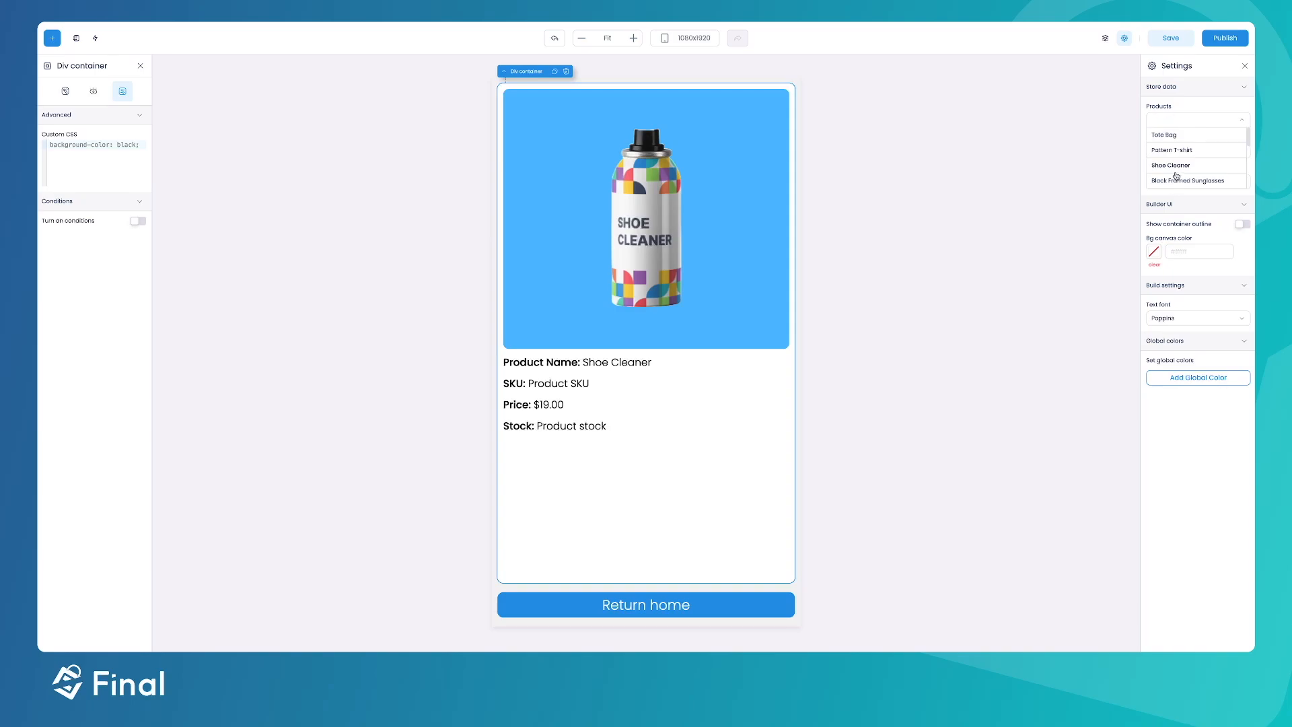
left_click(1174, 182)
left_click(1191, 120)
scroll(1168, 162, "down", 1)
left_click(1168, 164)
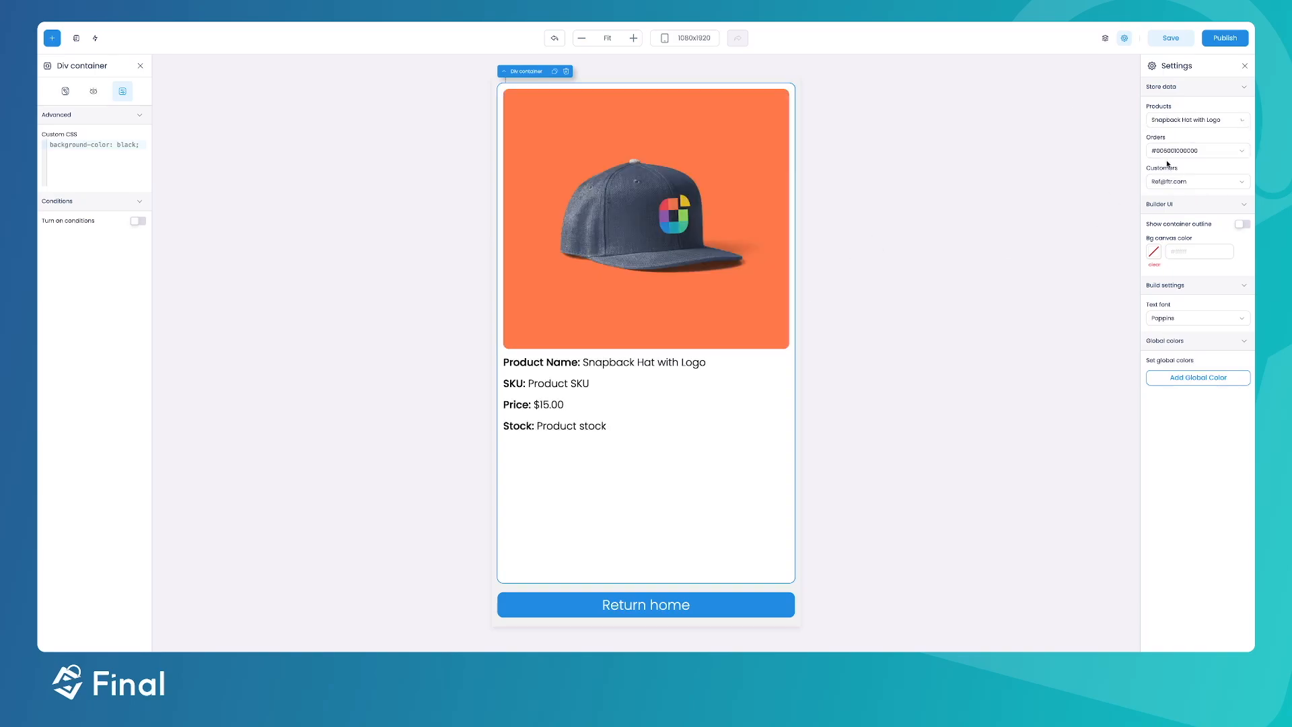
left_click(1178, 122)
left_click(1174, 148)
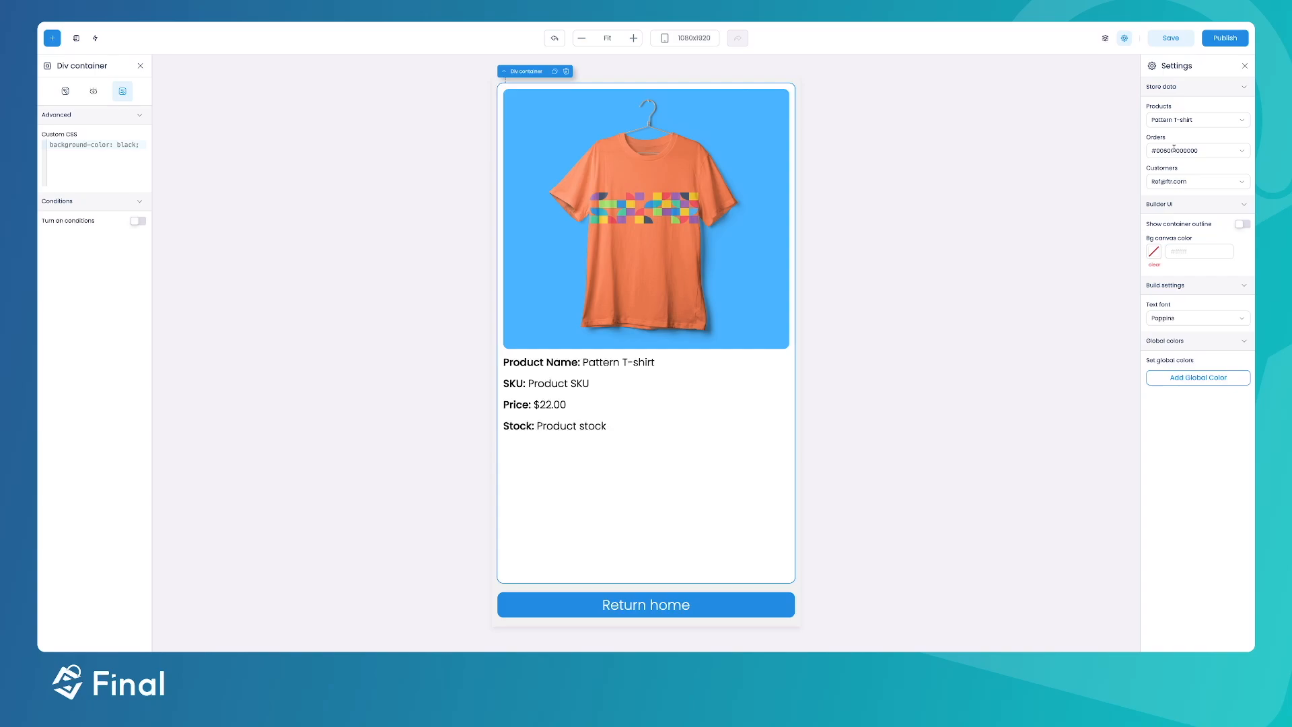
left_click(797, 123)
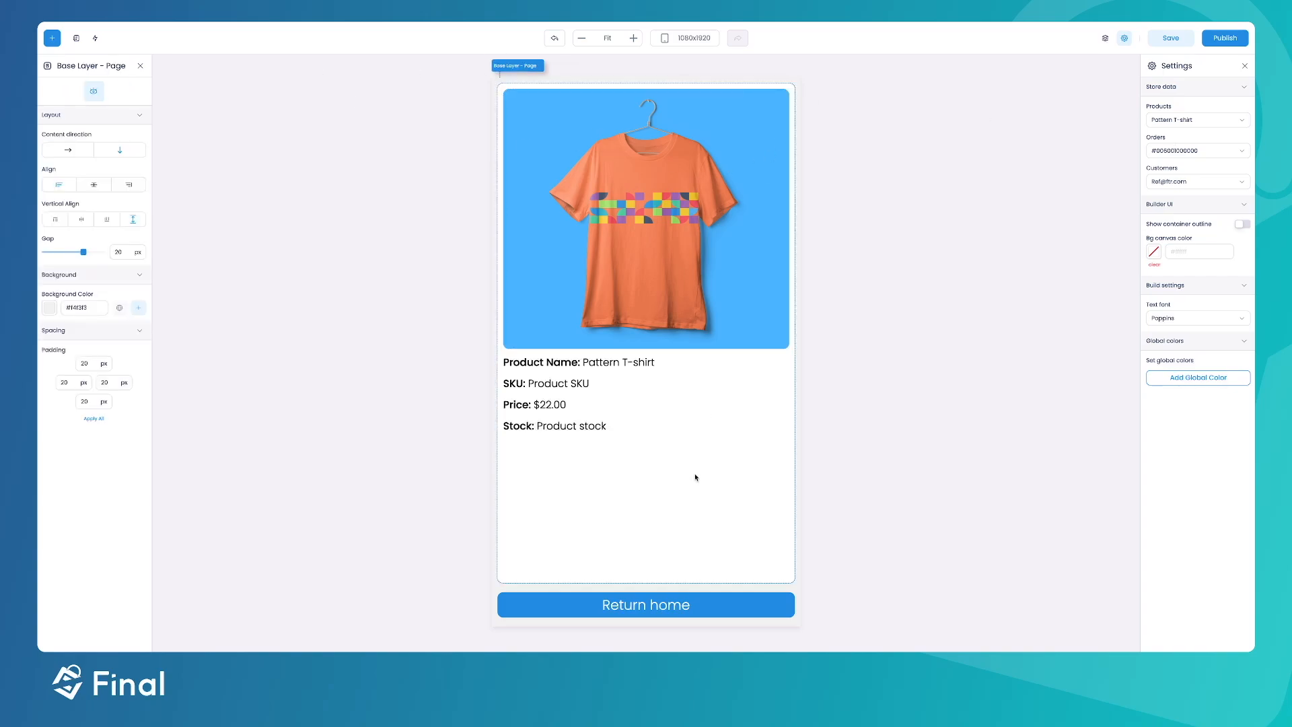
left_click(624, 609)
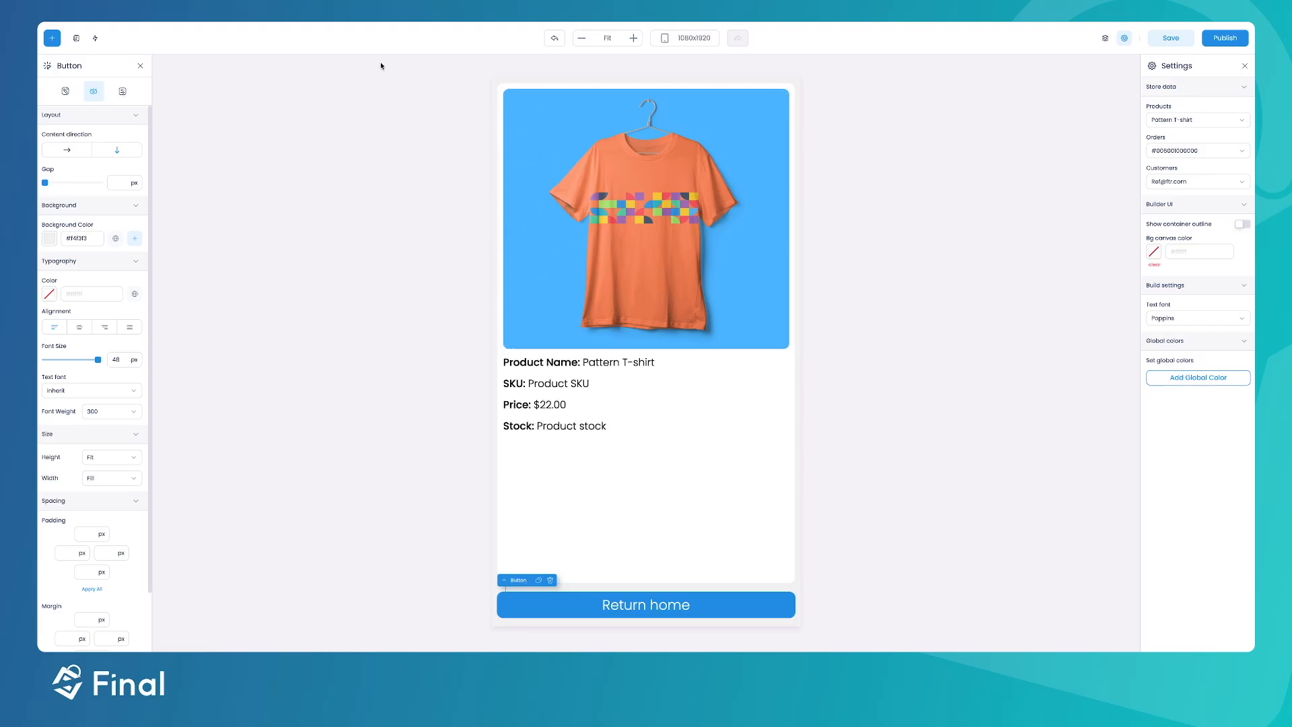
- Create another auto-triggered action in the Actions manager and name it "Auto home"
left_click(96, 38)
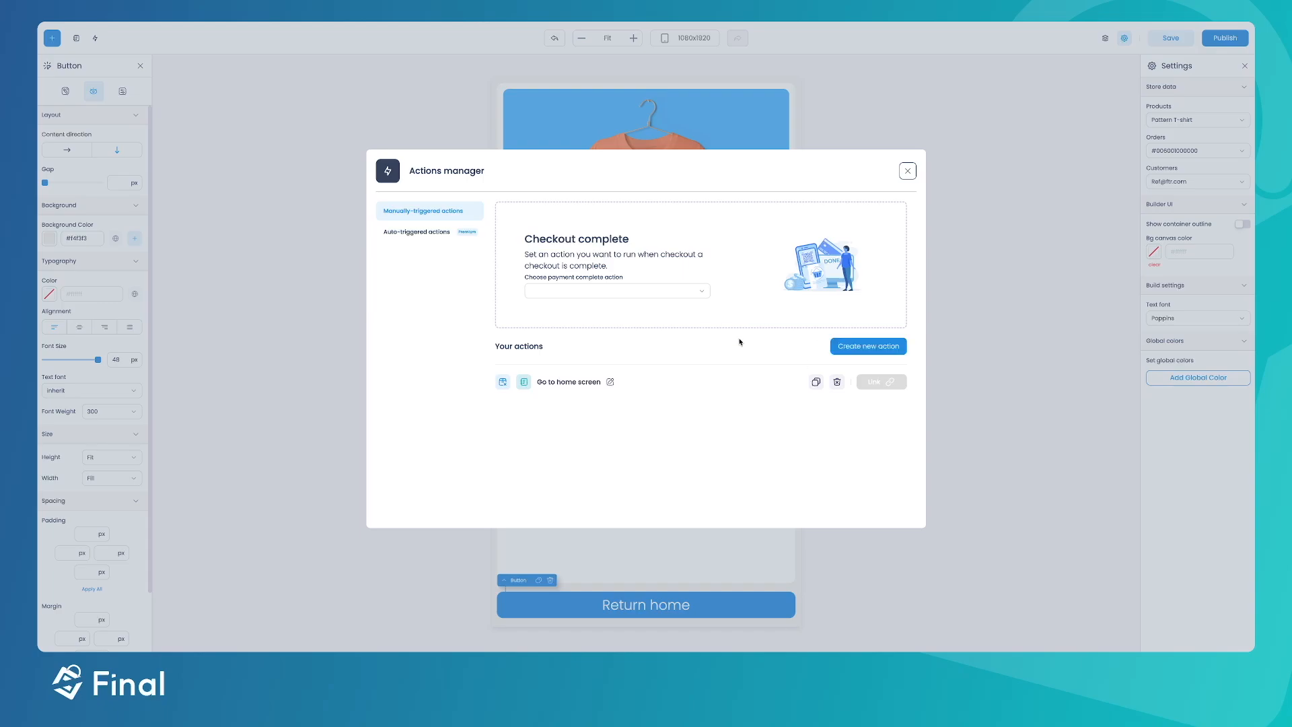
left_click(416, 231)
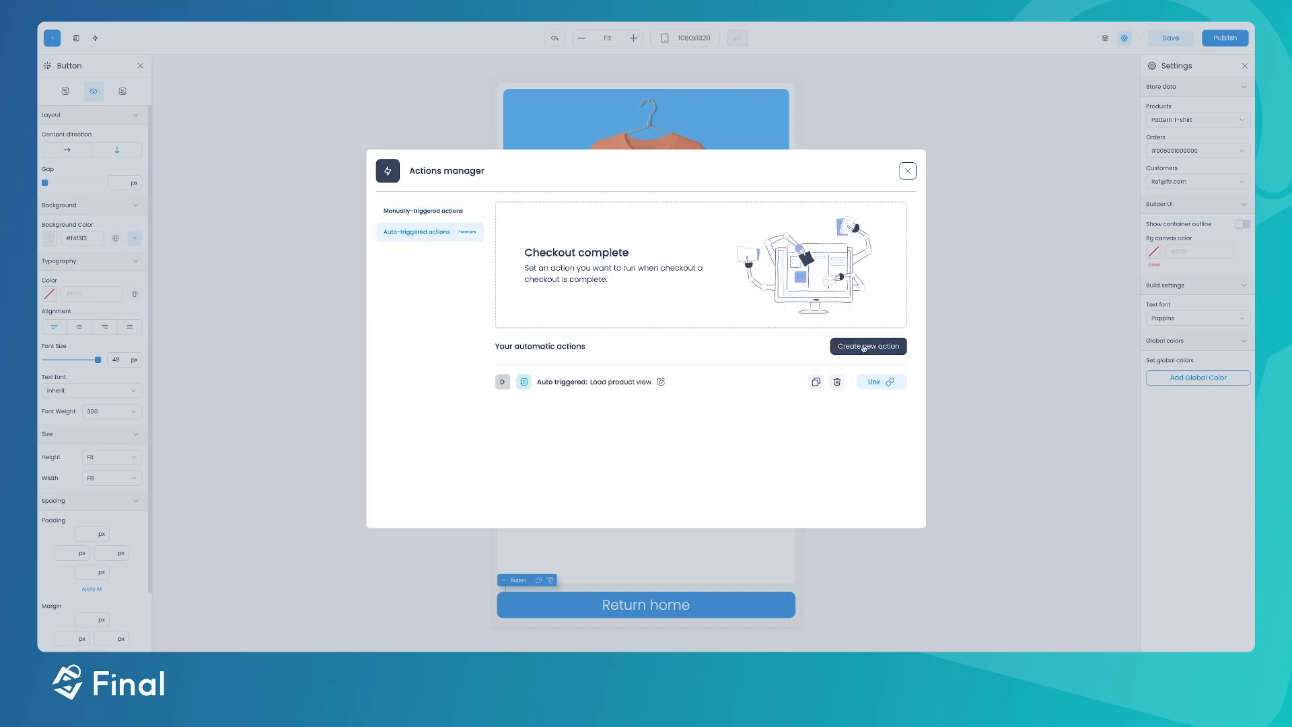
left_click(862, 350)
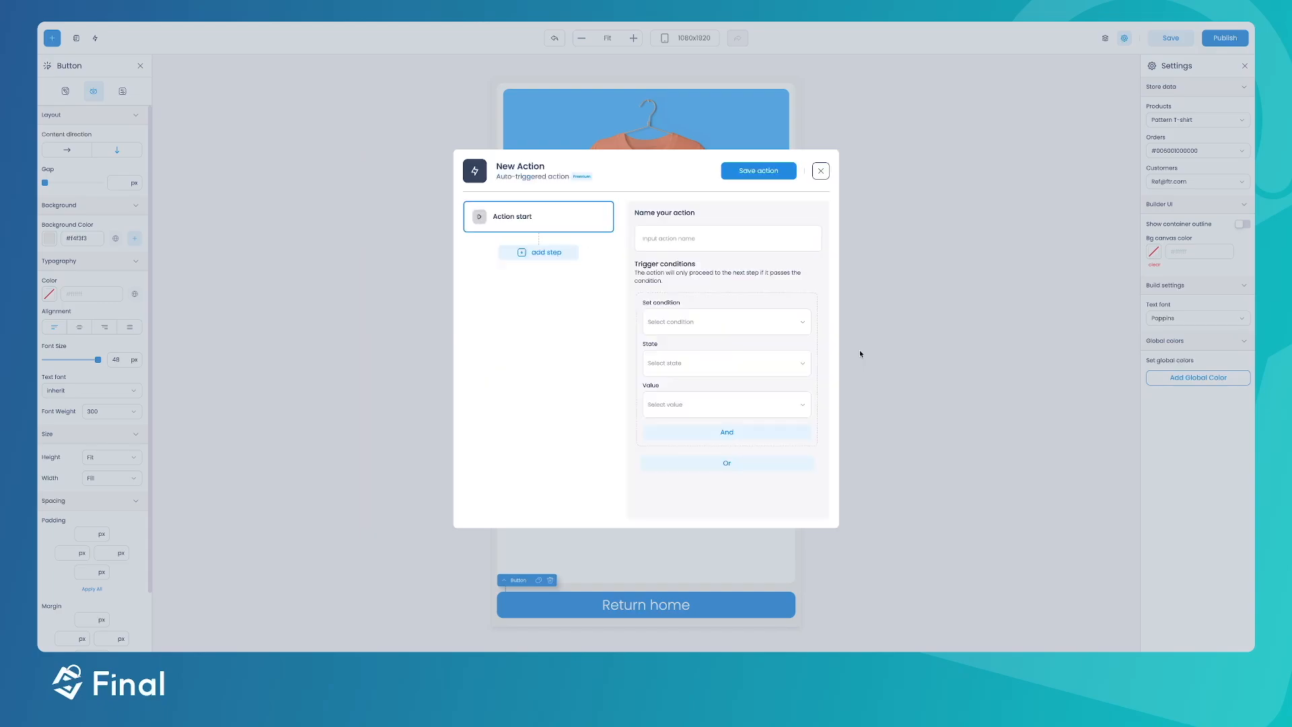
left_click(670, 240)
type("Auto home")
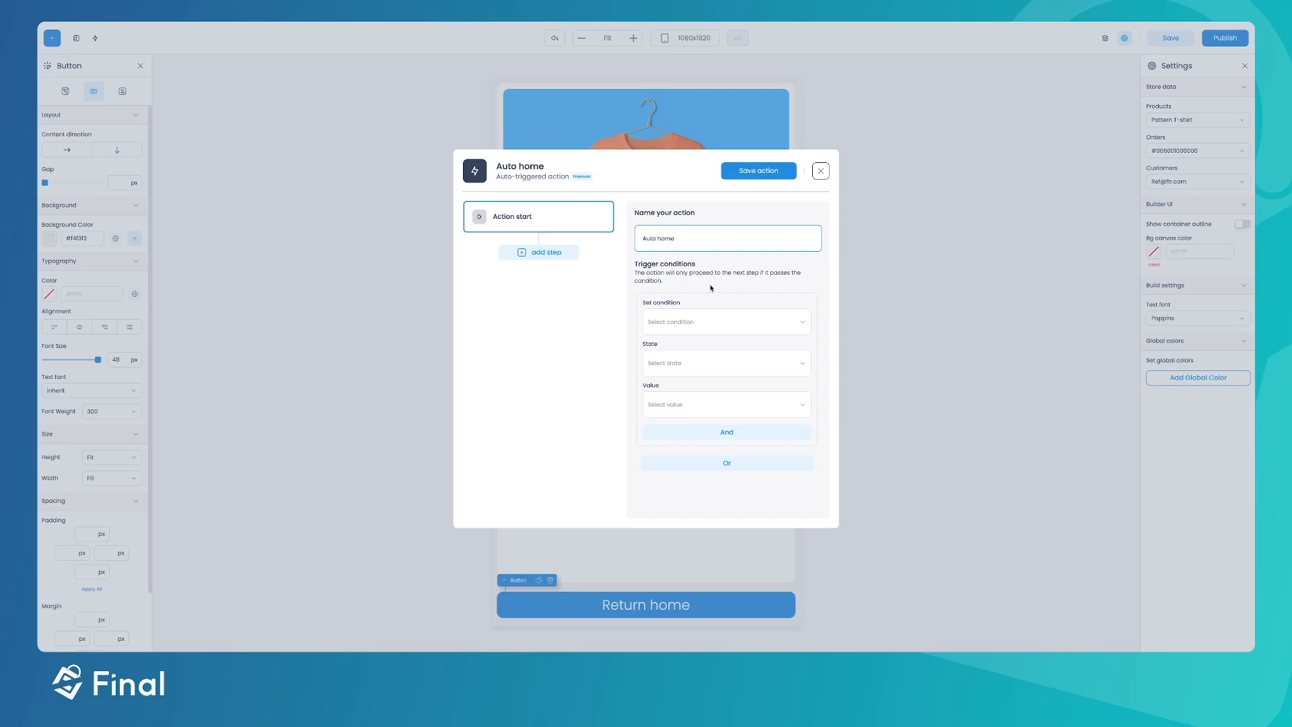
- Set the Auto home action's trigger condition to Time idle, More than, 60 seconds
left_click(686, 322)
scroll(693, 367, "down", 1)
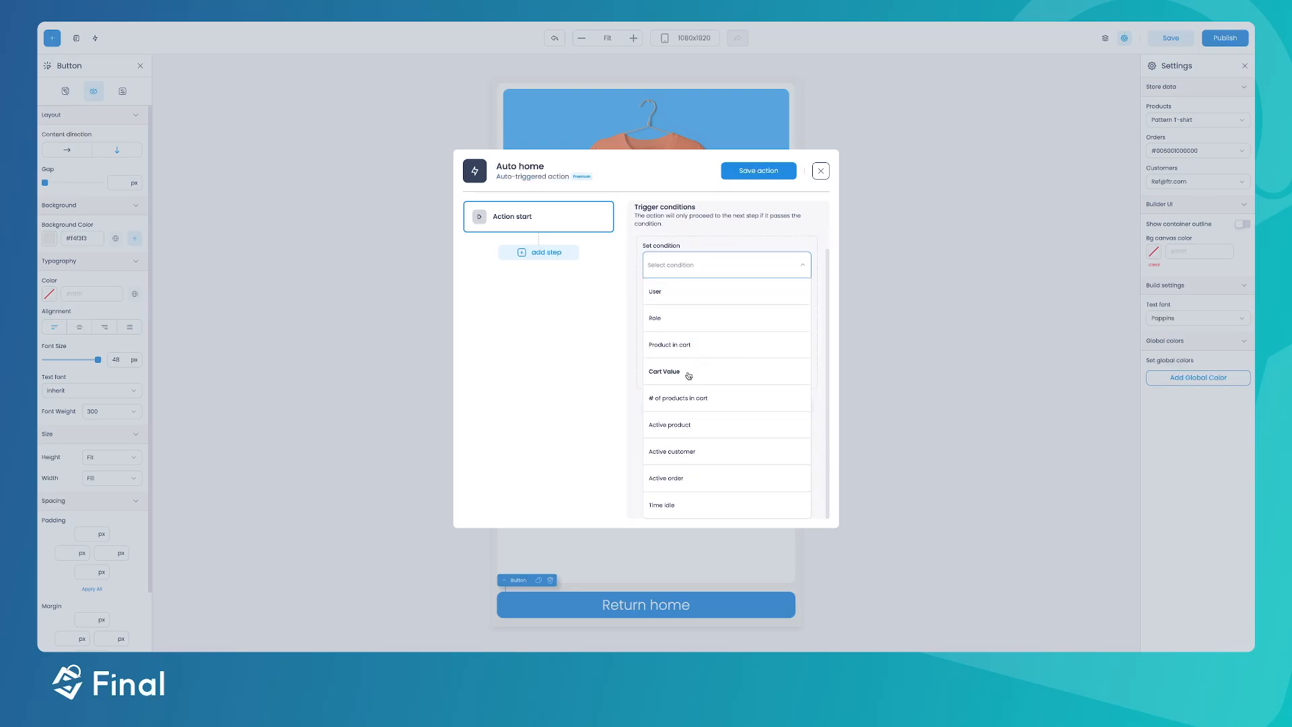
left_click(668, 505)
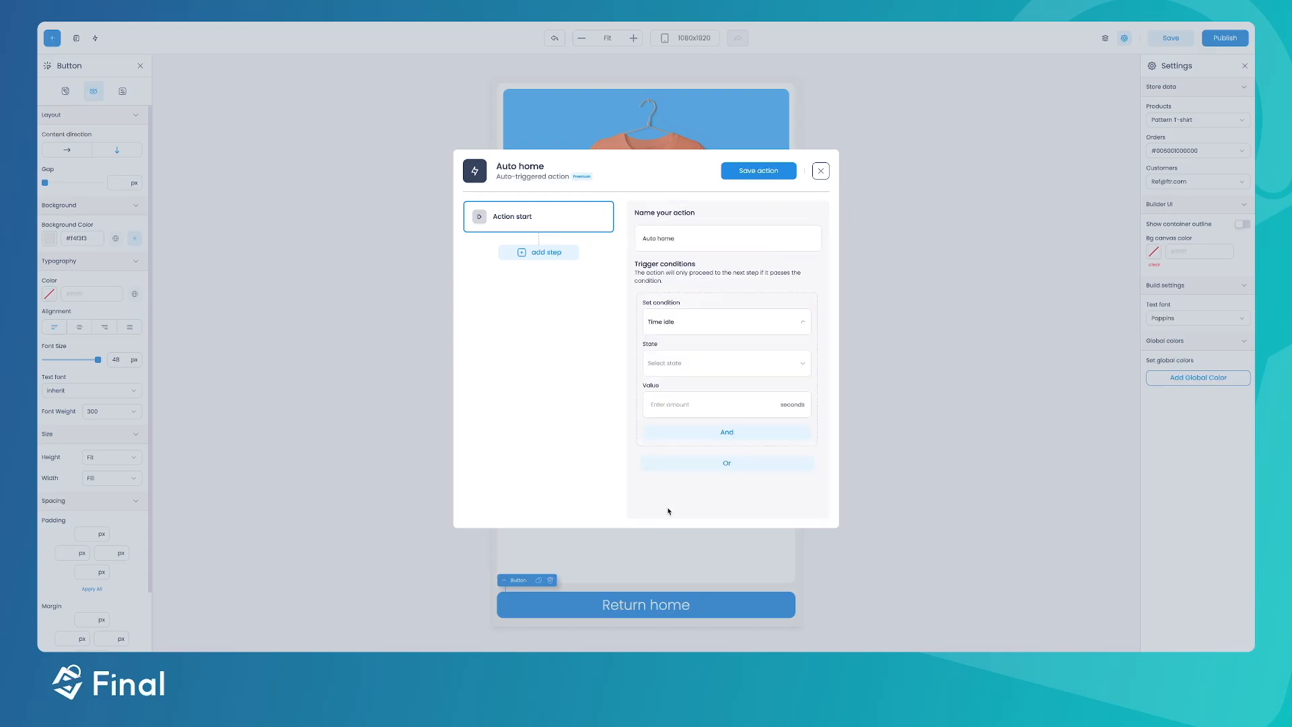
left_click(665, 370)
left_click(663, 387)
left_click(672, 399)
type("60")
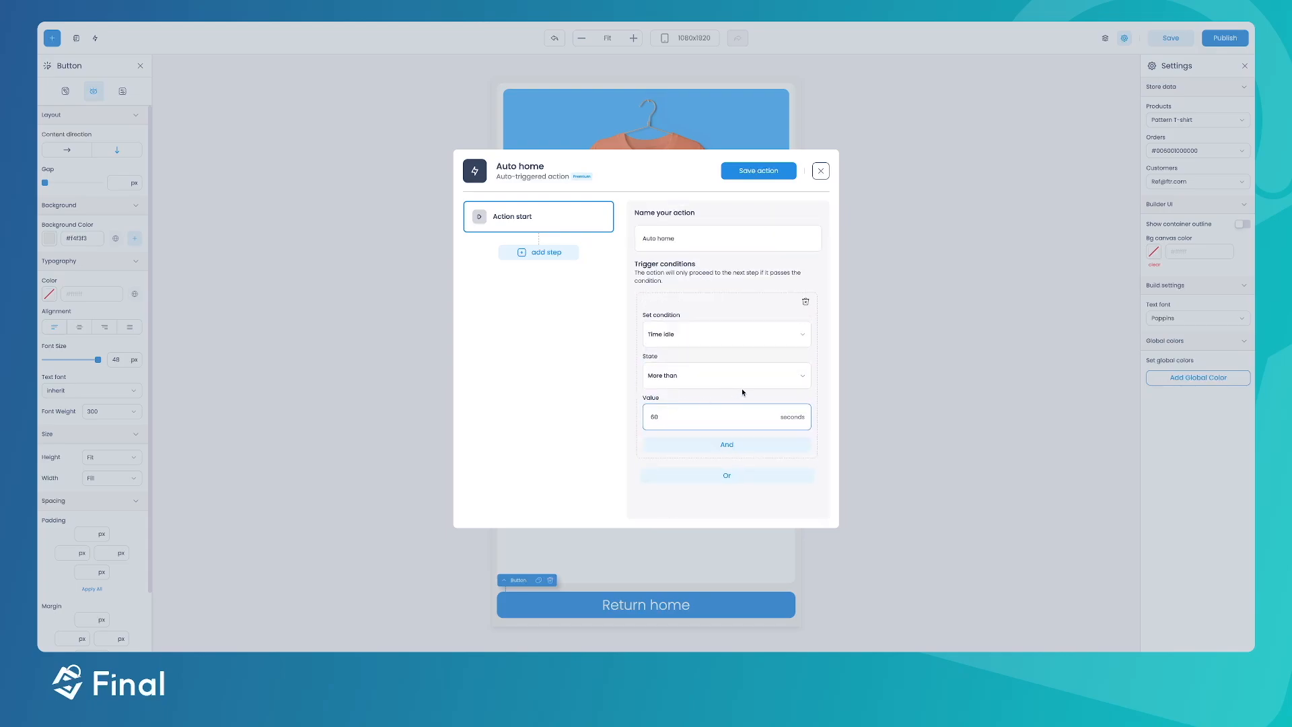
- Add a Go to page step targeting the Home page to the Auto home action
left_click(529, 254)
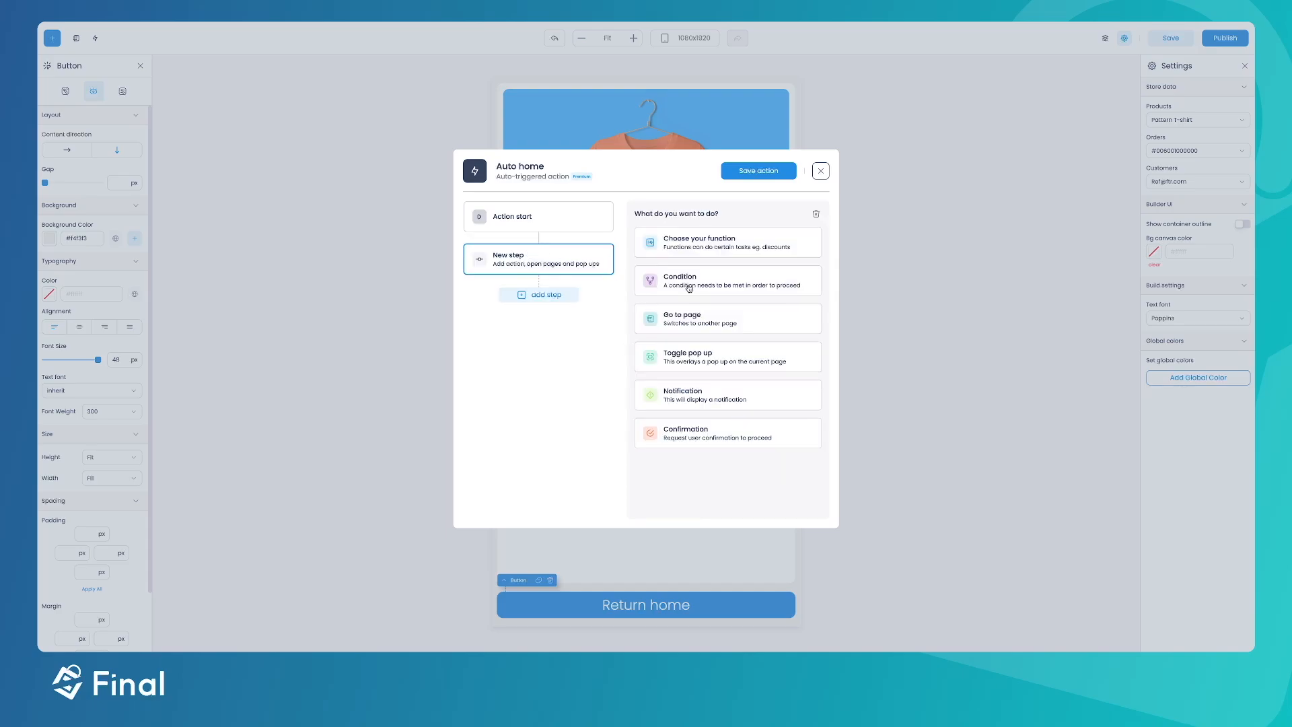
left_click(685, 323)
left_click(673, 256)
left_click(672, 347)
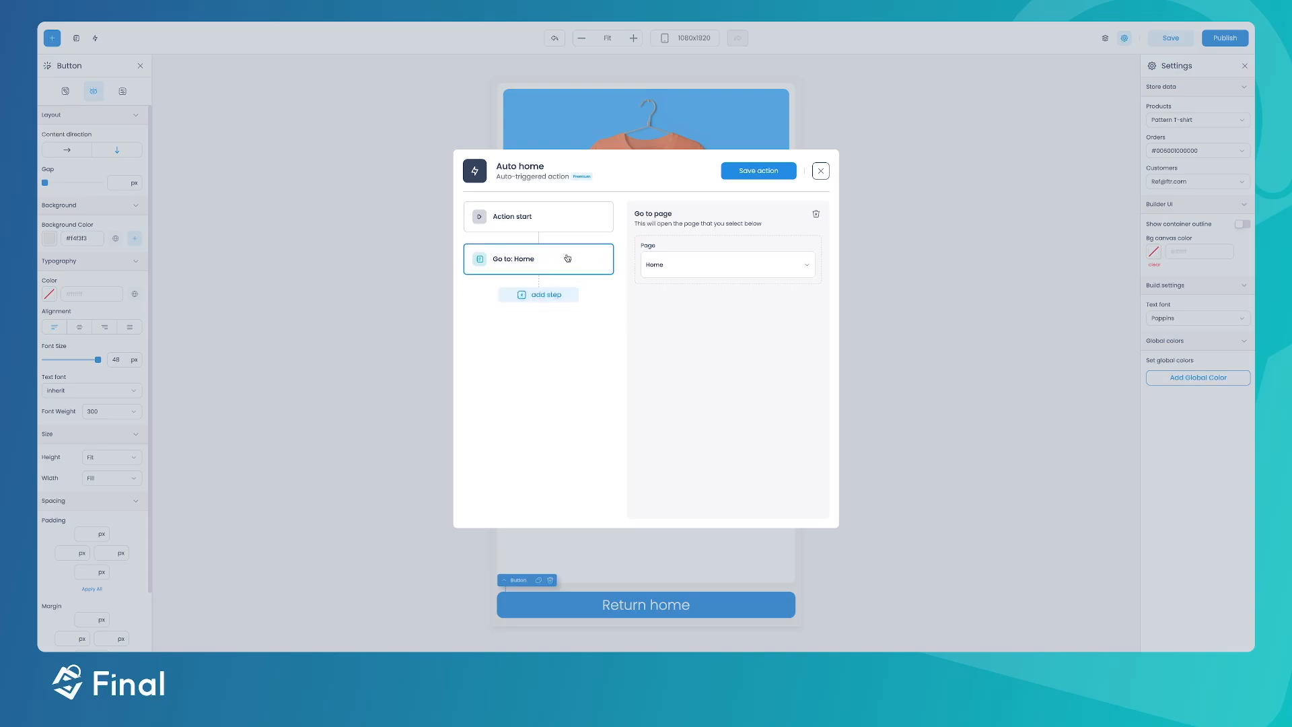
- Insert a Clear cart function between the action start and the Go to: Home step, and save the action
mouse_move(537, 244)
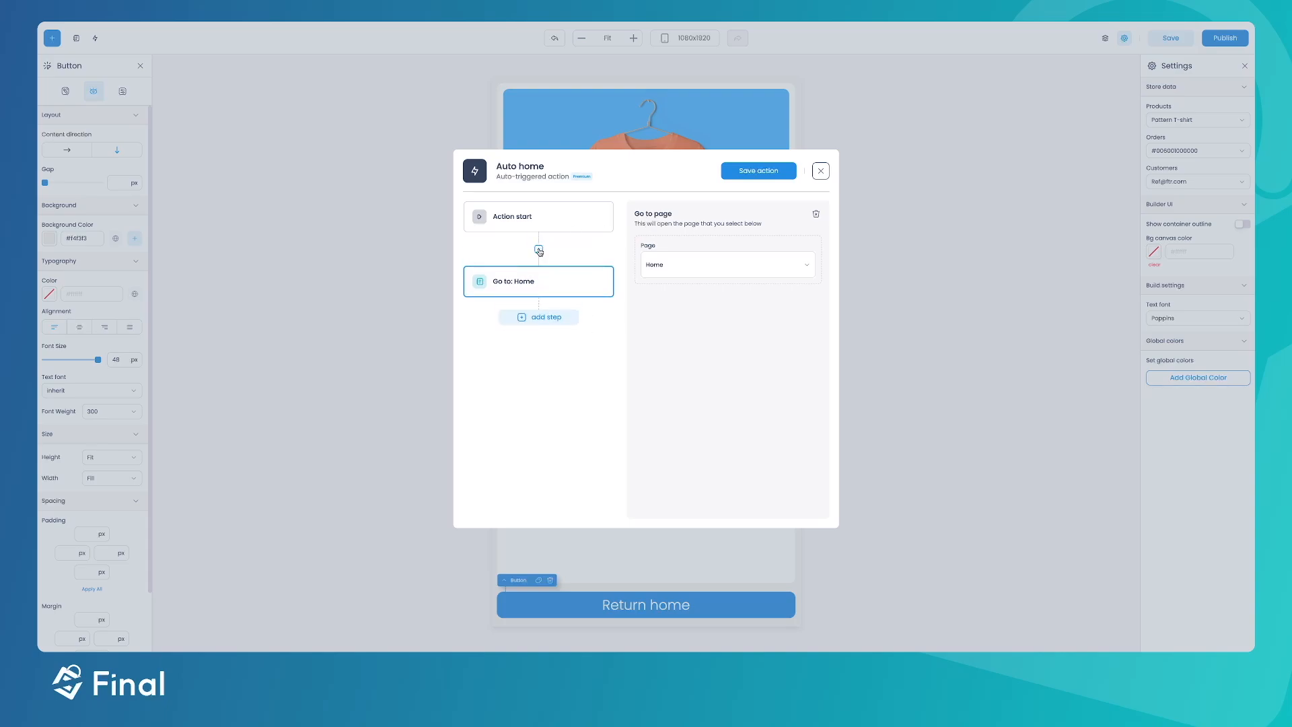
left_click(539, 250)
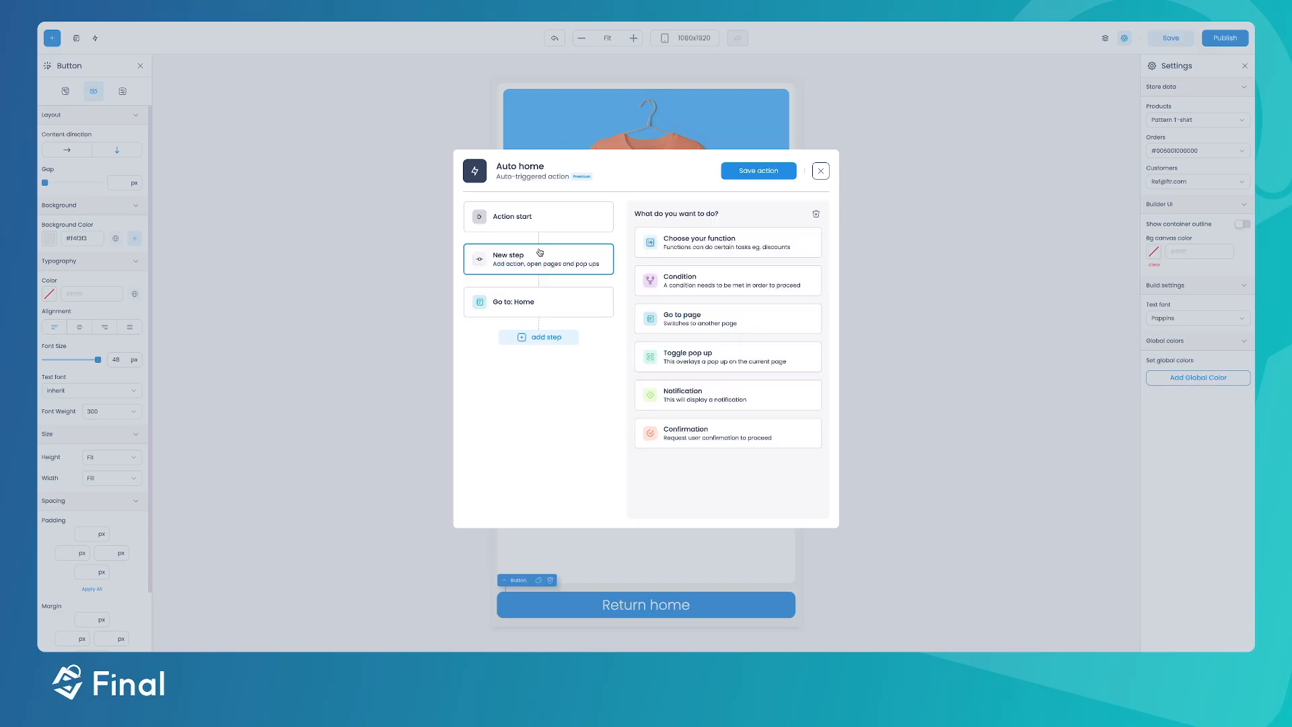
left_click(681, 246)
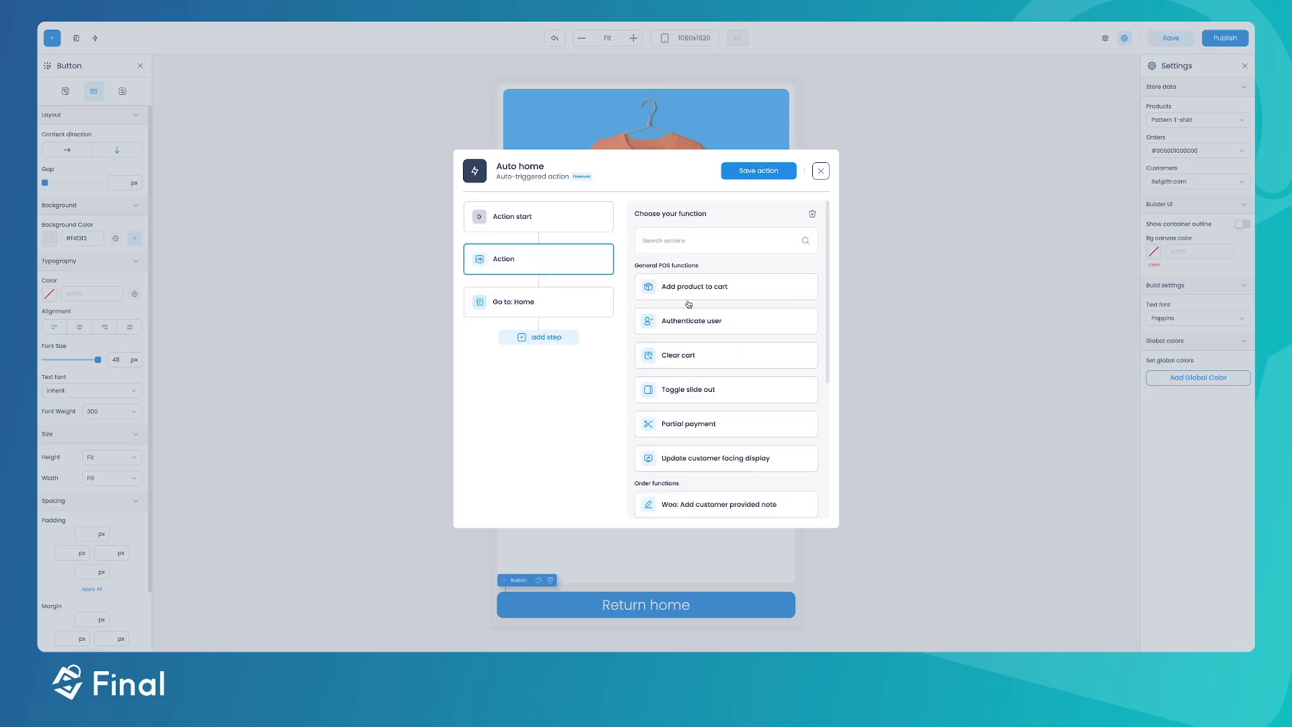
left_click(682, 359)
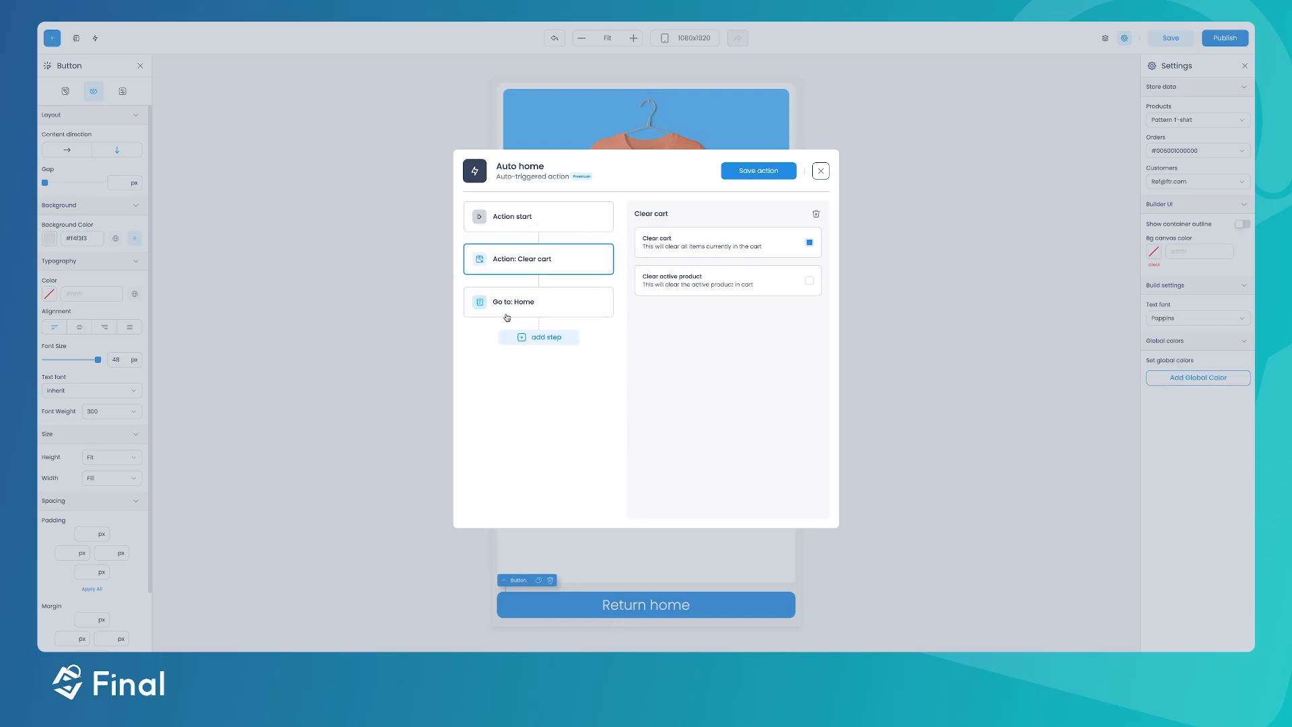
left_click(743, 174)
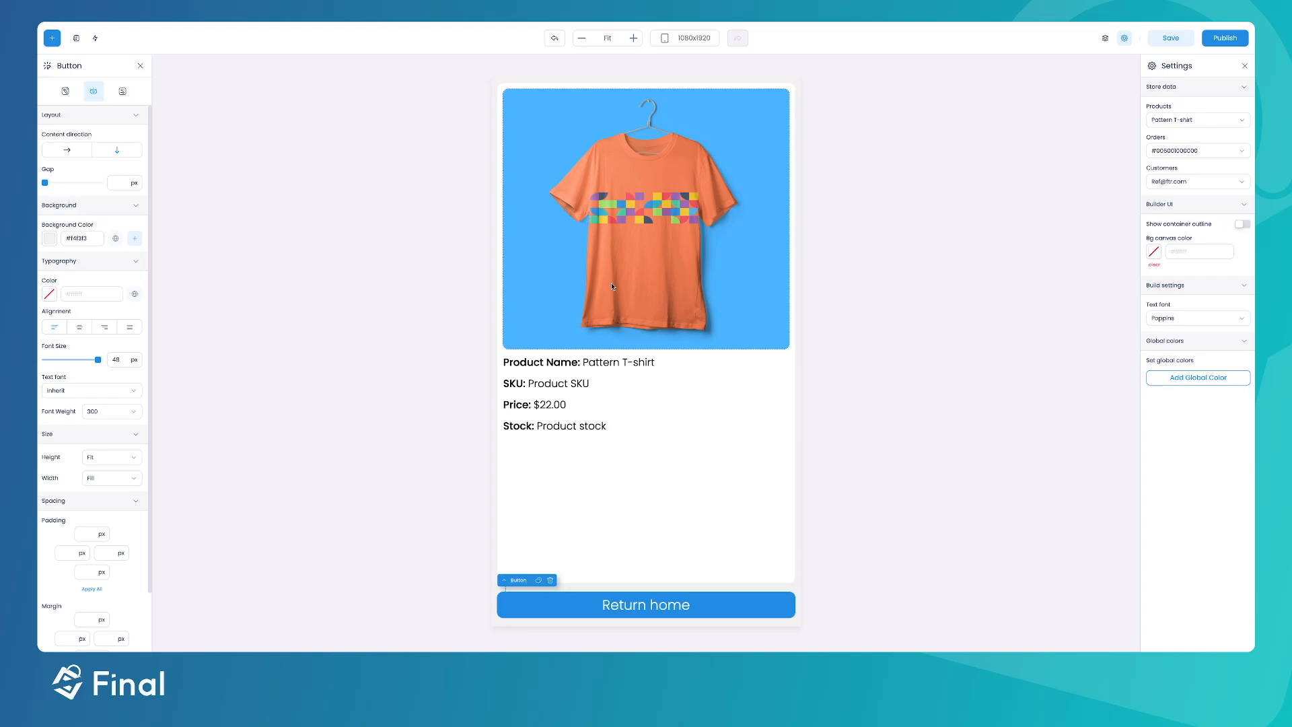
- Preview the product page with the Coffee Cup and Root Beer sample products
left_click(1180, 121)
scroll(1190, 148, "down", 3)
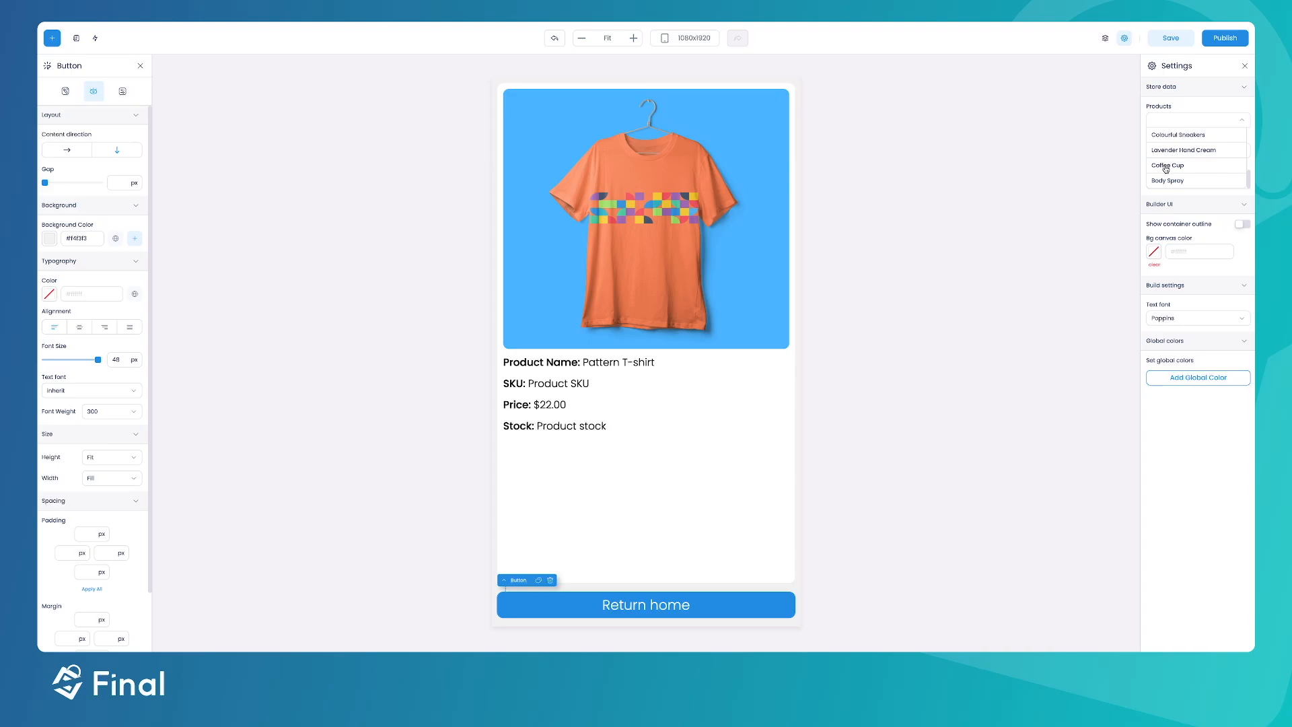
left_click(1170, 169)
left_click(1164, 120)
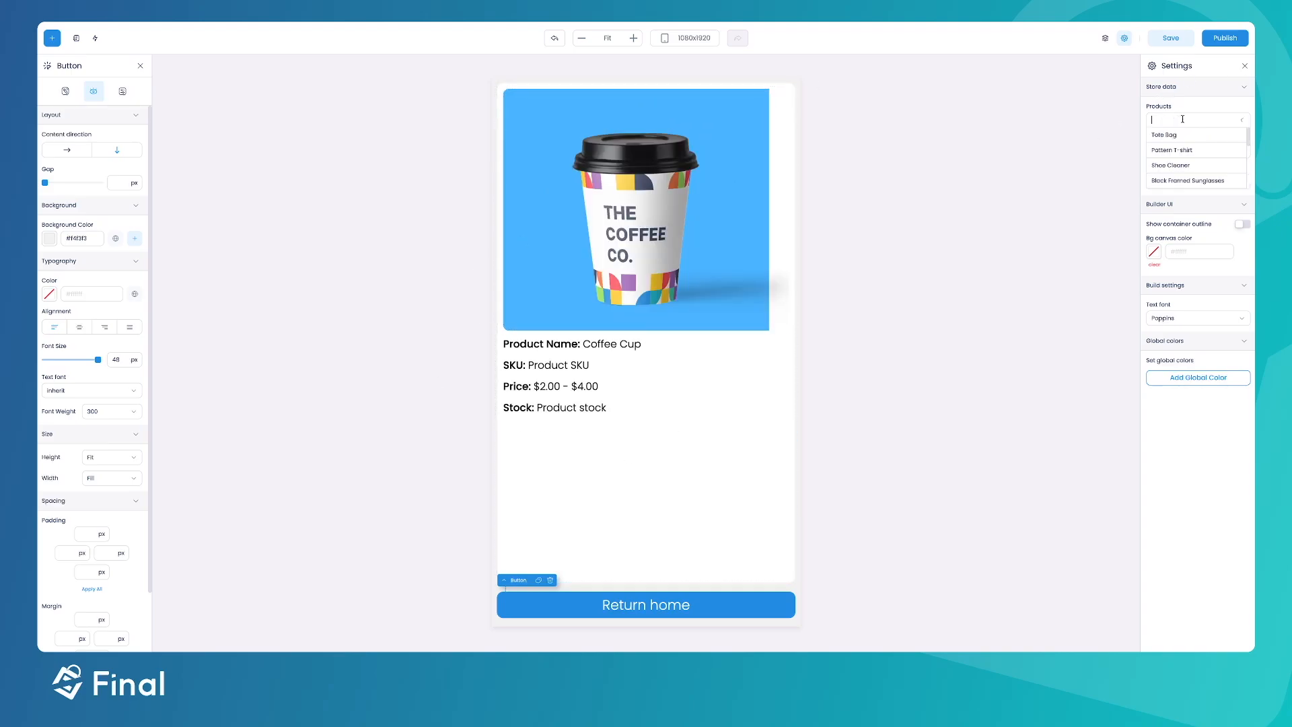
scroll(1166, 164, "up", 2)
left_click(1166, 162)
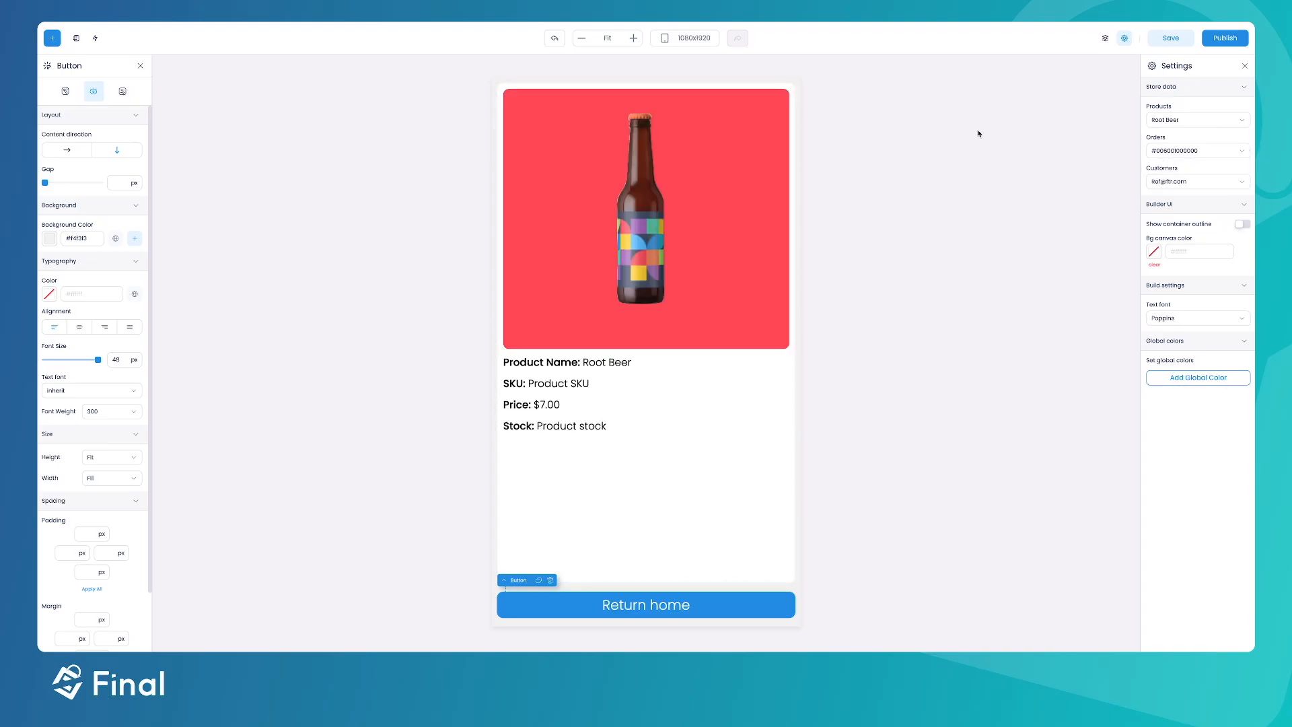